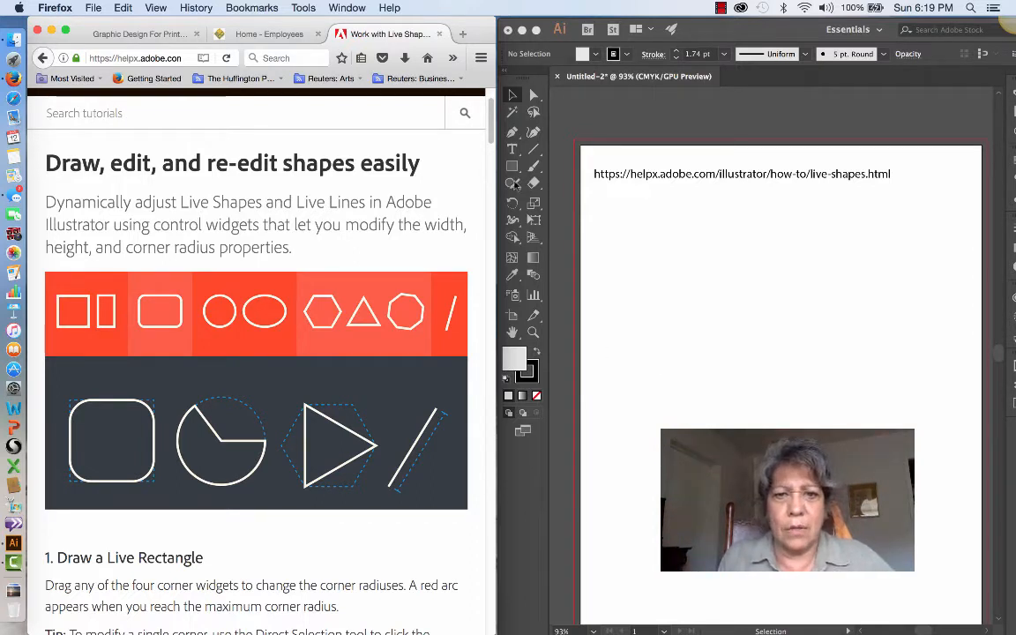
Step: Activate the Shaper tool for drawing on the blank artboard
{"action": "left_click", "coordinate": [512, 184]}
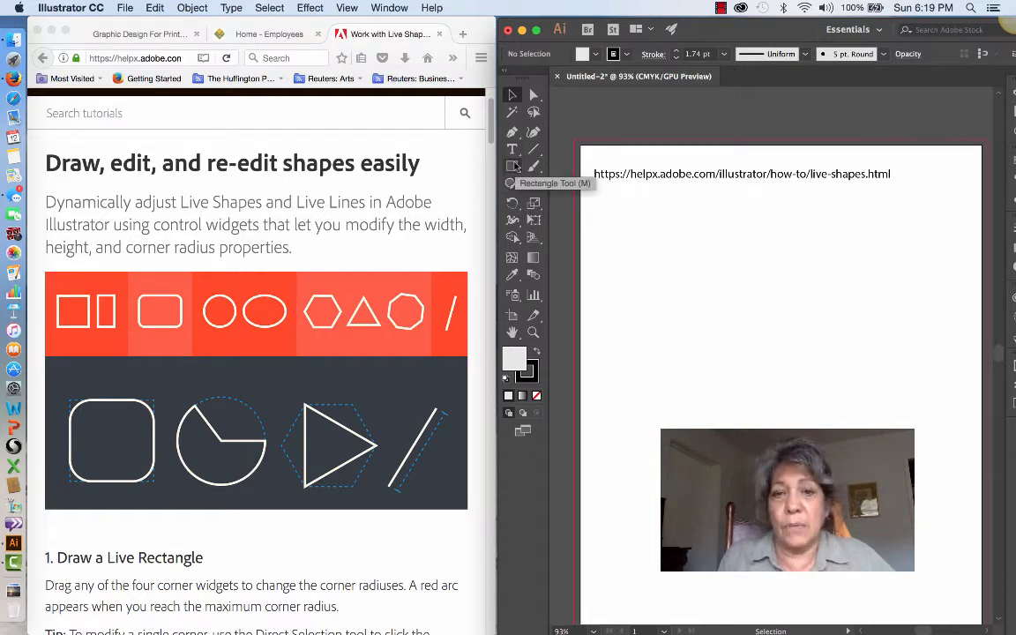
{"action": "left_click", "coordinate": [515, 167]}
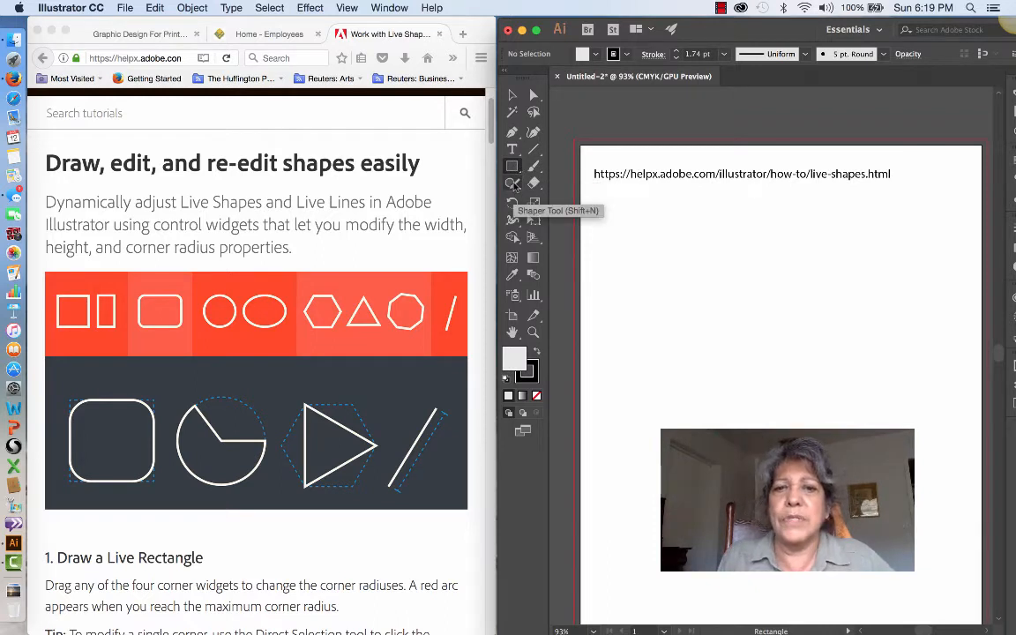
{"action": "left_click", "coordinate": [515, 184]}
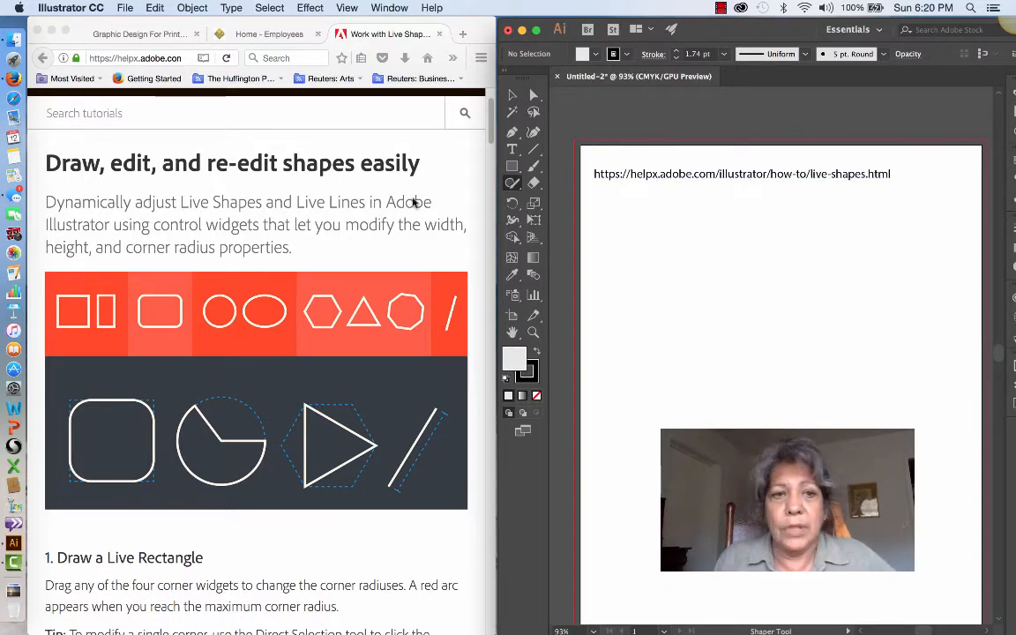
Step: Review the Live Shapes tutorial's introduction and the "Draw a Live Rectangle" instructions on the Adobe help page
{"action": "scroll", "coordinate": [222, 206], "scroll_direction": "up", "scroll_amount": 3}
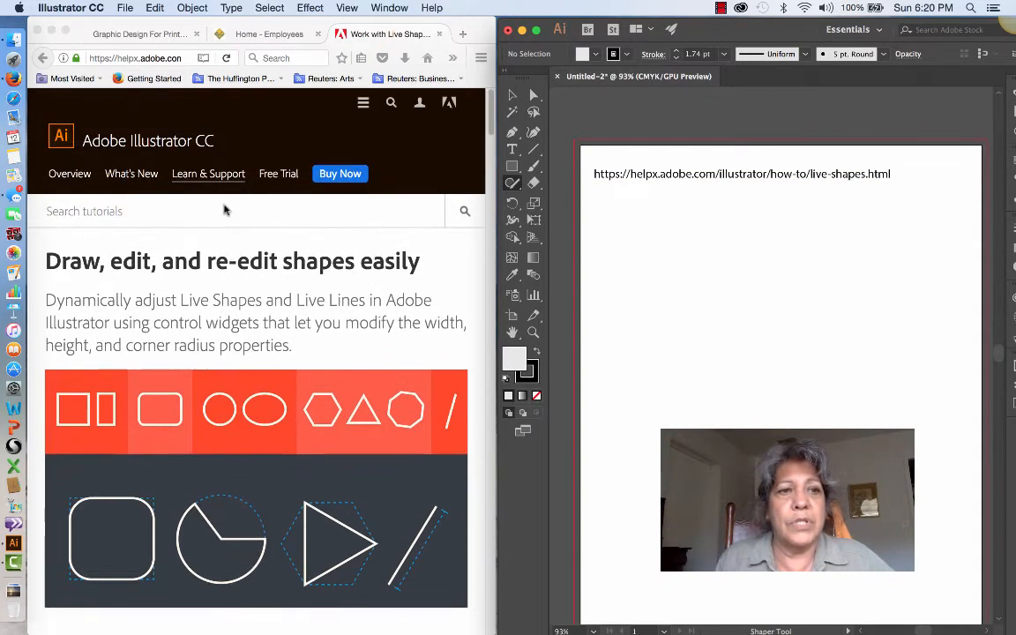
{"action": "scroll", "coordinate": [224, 210], "scroll_direction": "down", "scroll_amount": 3}
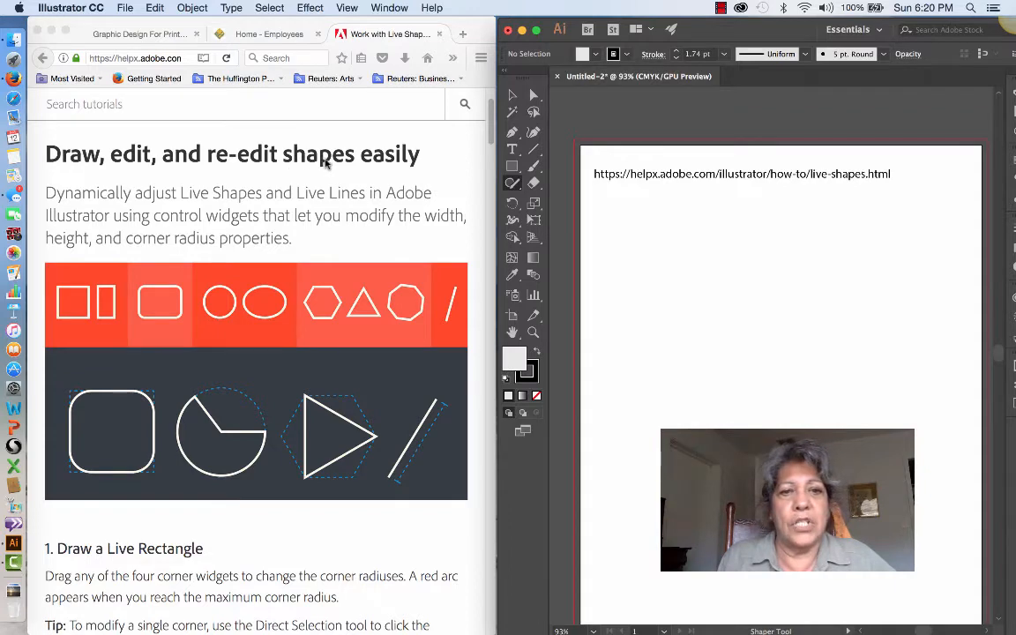
{"action": "scroll", "coordinate": [325, 161], "scroll_direction": "up", "scroll_amount": 3}
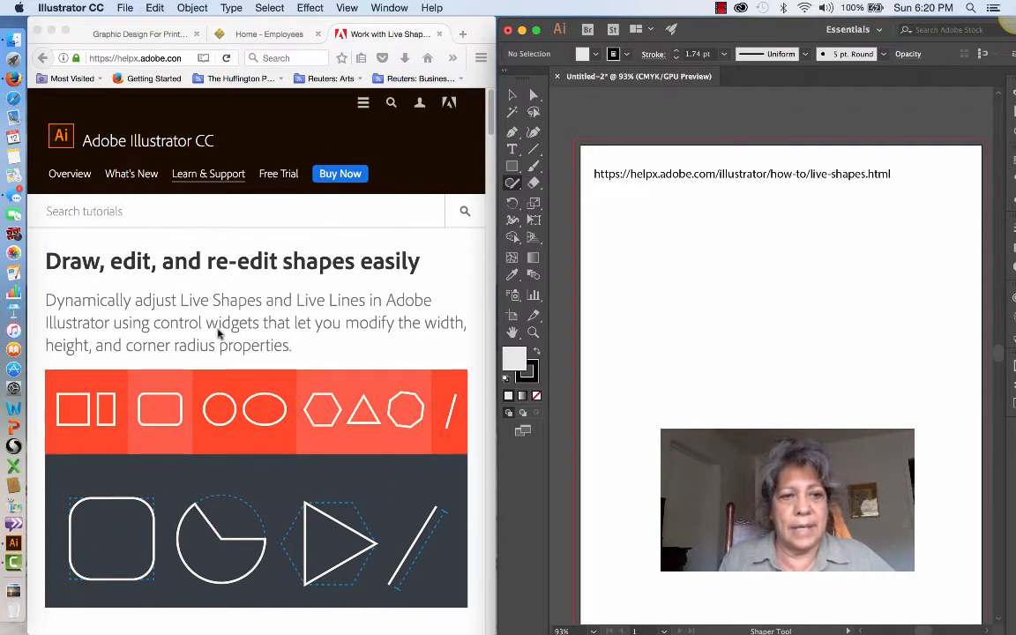
{"action": "scroll", "coordinate": [98, 316], "scroll_direction": "down", "scroll_amount": 1}
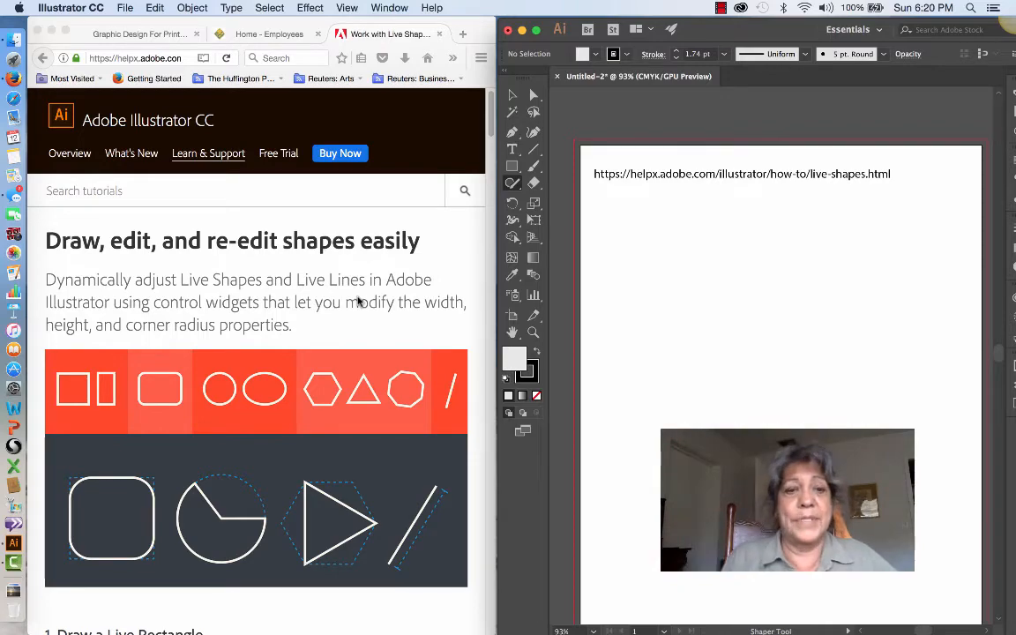
{"action": "scroll", "coordinate": [358, 302], "scroll_direction": "down", "scroll_amount": 5}
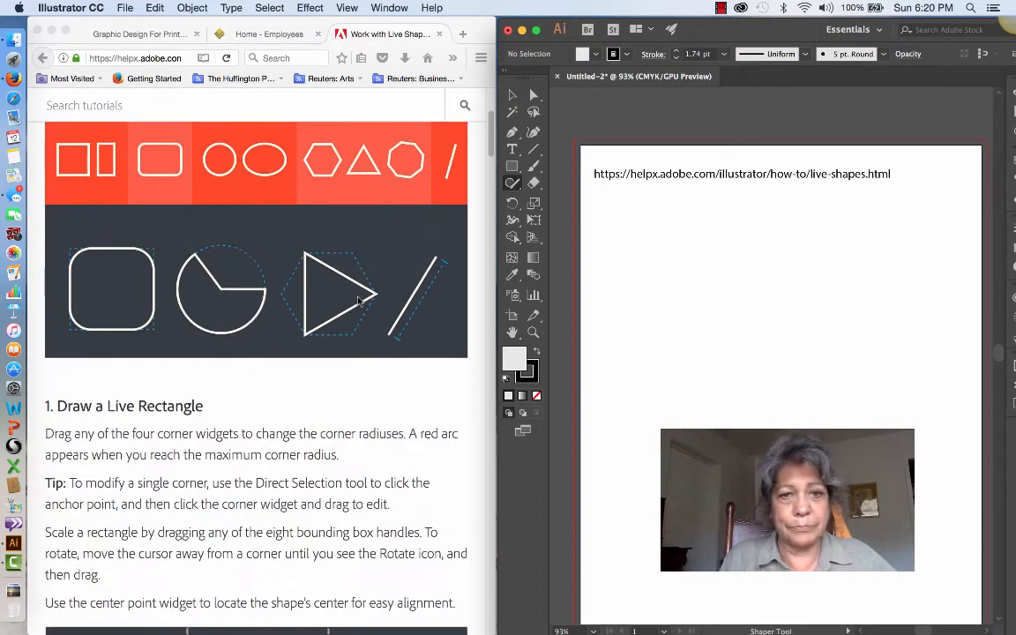
{"action": "scroll", "coordinate": [359, 302], "scroll_direction": "up", "scroll_amount": 3}
{"action": "scroll", "coordinate": [358, 302], "scroll_direction": "down", "scroll_amount": 1}
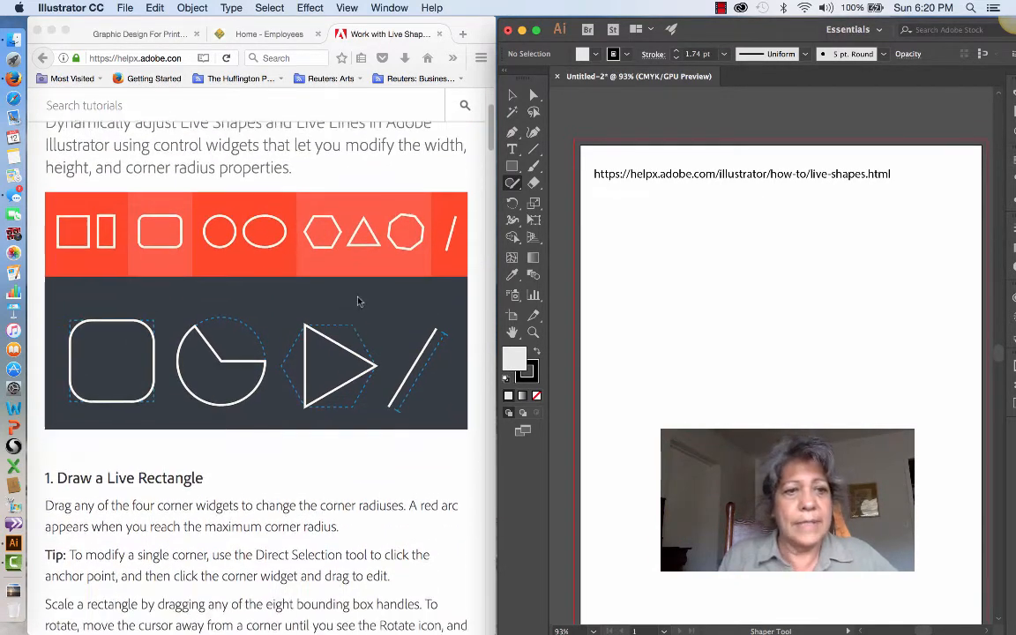
{"action": "scroll", "coordinate": [358, 301], "scroll_direction": "down", "scroll_amount": 1}
{"action": "scroll", "coordinate": [358, 301], "scroll_direction": "up", "scroll_amount": 1}
{"action": "scroll", "coordinate": [358, 301], "scroll_direction": "down", "scroll_amount": 2}
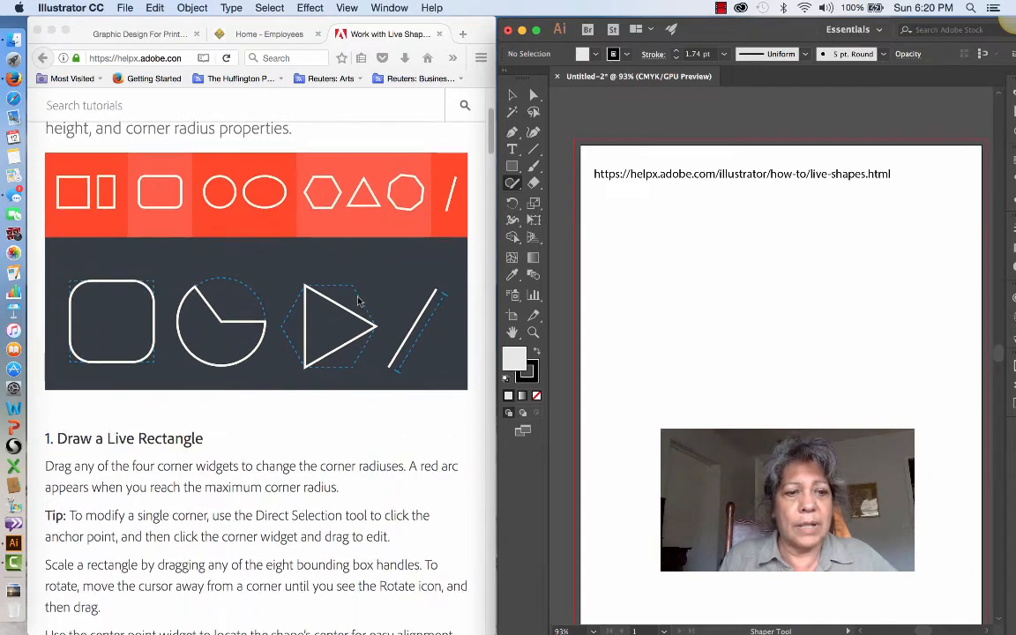
{"action": "scroll", "coordinate": [359, 302], "scroll_direction": "down", "scroll_amount": 2}
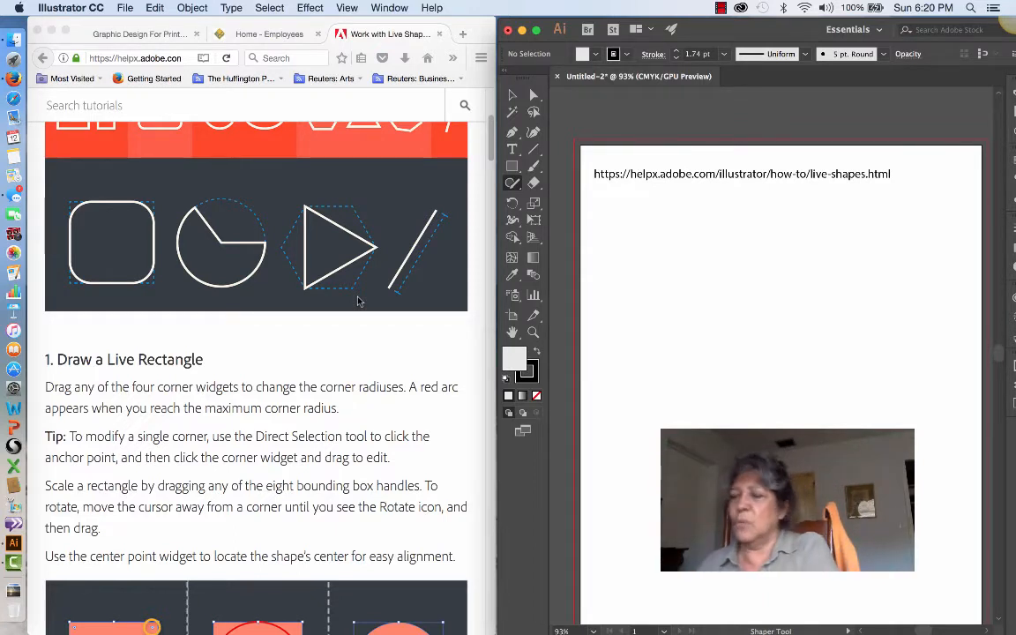
{"action": "left_click", "coordinate": [380, 328]}
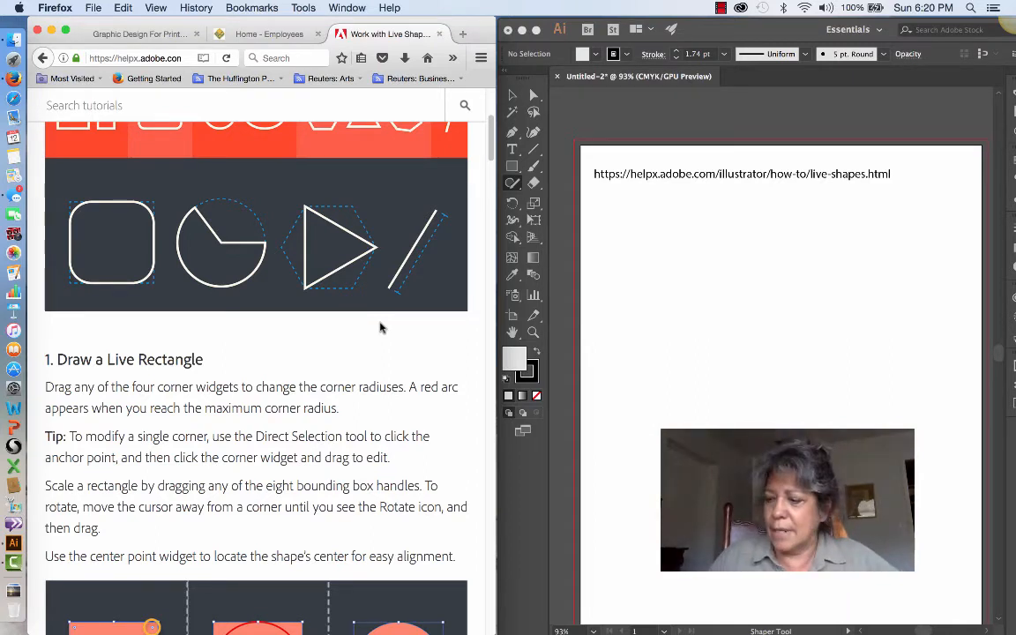
Step: Sketch a roughly square shape with the Shaper tool below the URL text, on the artboard's left half
{"action": "left_click", "coordinate": [515, 187]}
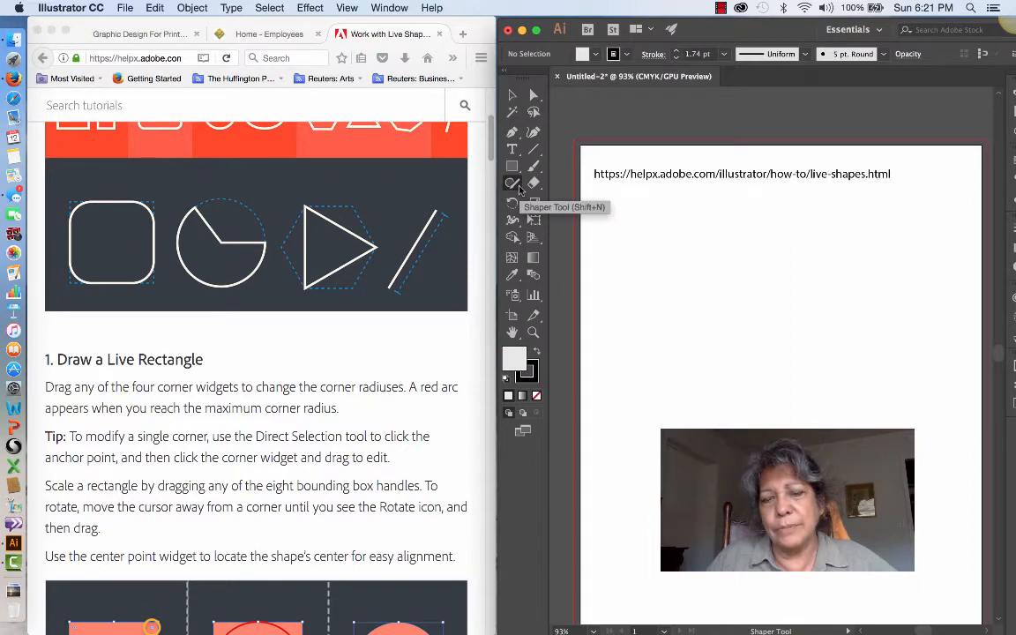
{"action": "left_click", "coordinate": [518, 185]}
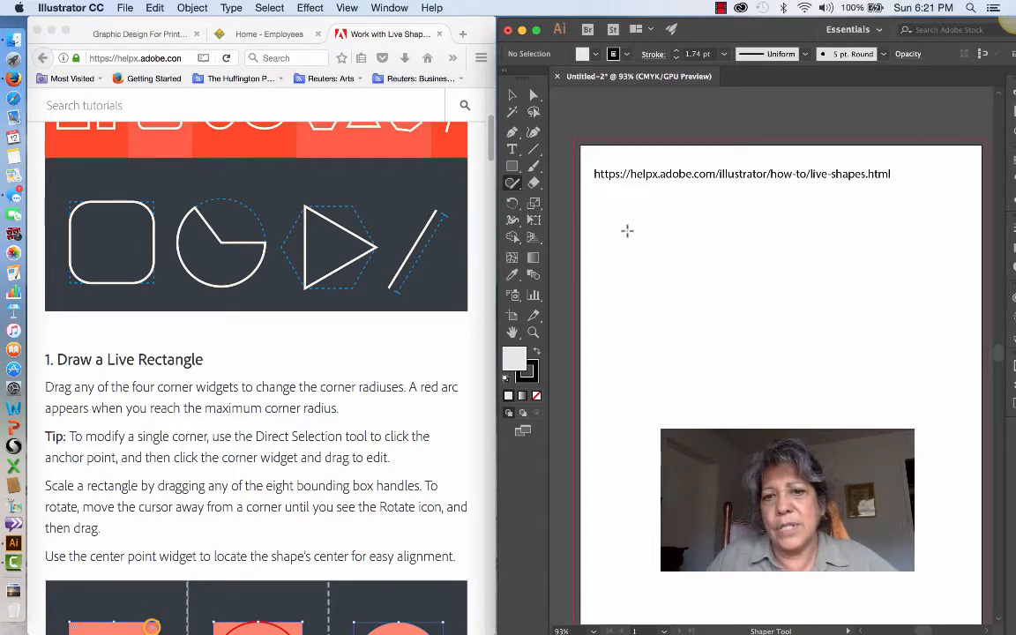
{"action": "left_click_drag", "start_coordinate": [617, 233], "coordinate": [765, 223]}
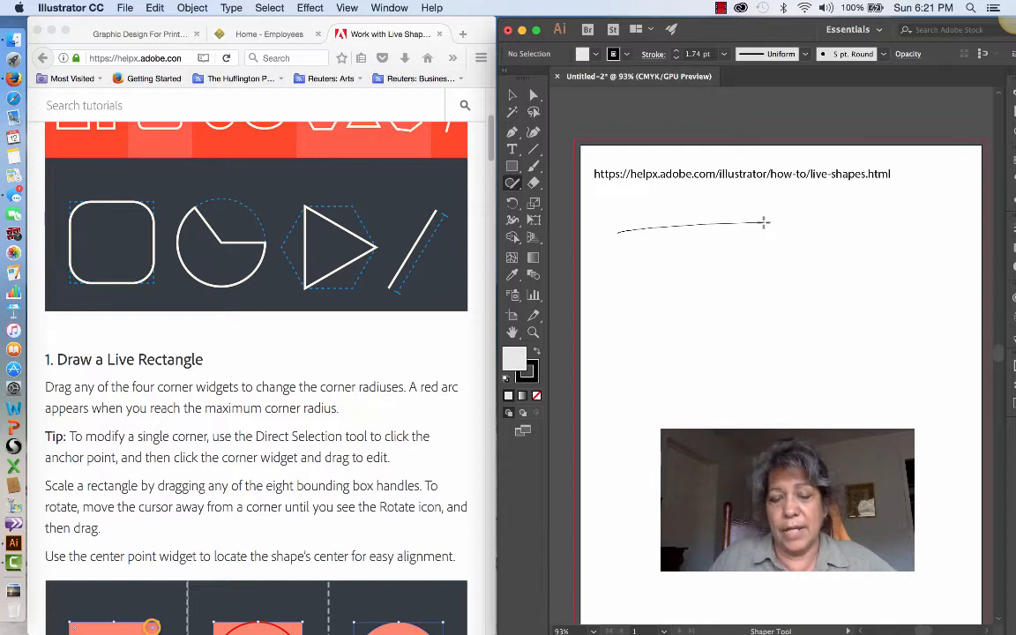
{"action": "mouse_move", "coordinate": [765, 223]}
{"action": "left_mouse_down"}
{"action": "mouse_move", "coordinate": [777, 343]}
{"action": "mouse_move", "coordinate": [683, 339]}
{"action": "mouse_move", "coordinate": [609, 361]}
{"action": "mouse_move", "coordinate": [592, 224]}
{"action": "mouse_move", "coordinate": [643, 226]}
{"action": "left_mouse_up"}
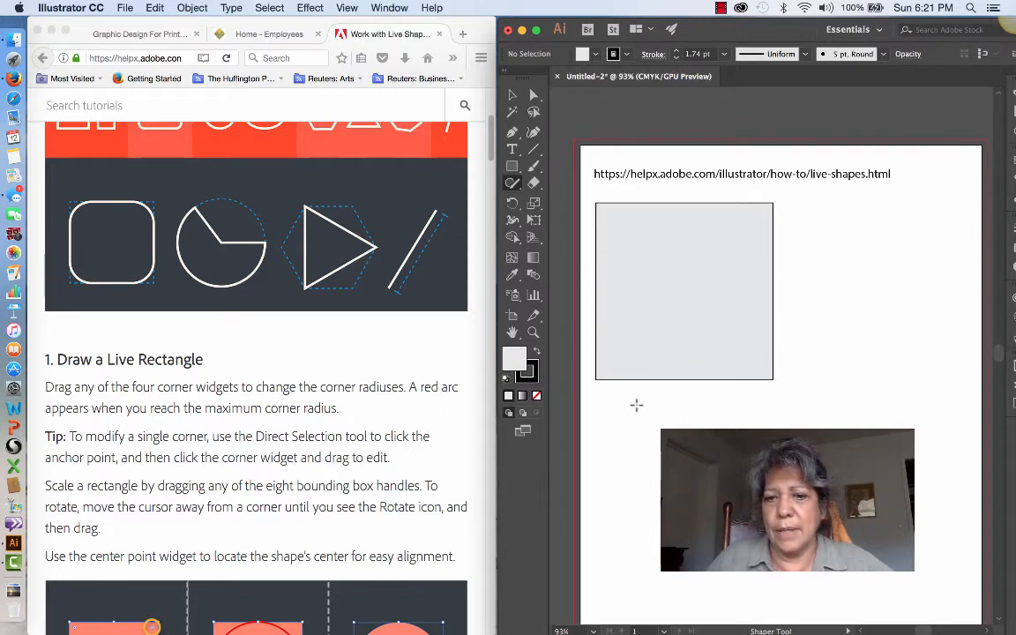
Step: Sketch a hexagon below the square and a circle to the square's right with the Shaper tool
{"action": "mouse_move", "coordinate": [635, 405]}
{"action": "left_mouse_down"}
{"action": "mouse_move", "coordinate": [696, 390]}
{"action": "mouse_move", "coordinate": [717, 428]}
{"action": "mouse_move", "coordinate": [647, 572]}
{"action": "mouse_move", "coordinate": [595, 525]}
{"action": "mouse_move", "coordinate": [613, 435]}
{"action": "mouse_move", "coordinate": [633, 406]}
{"action": "left_mouse_up"}
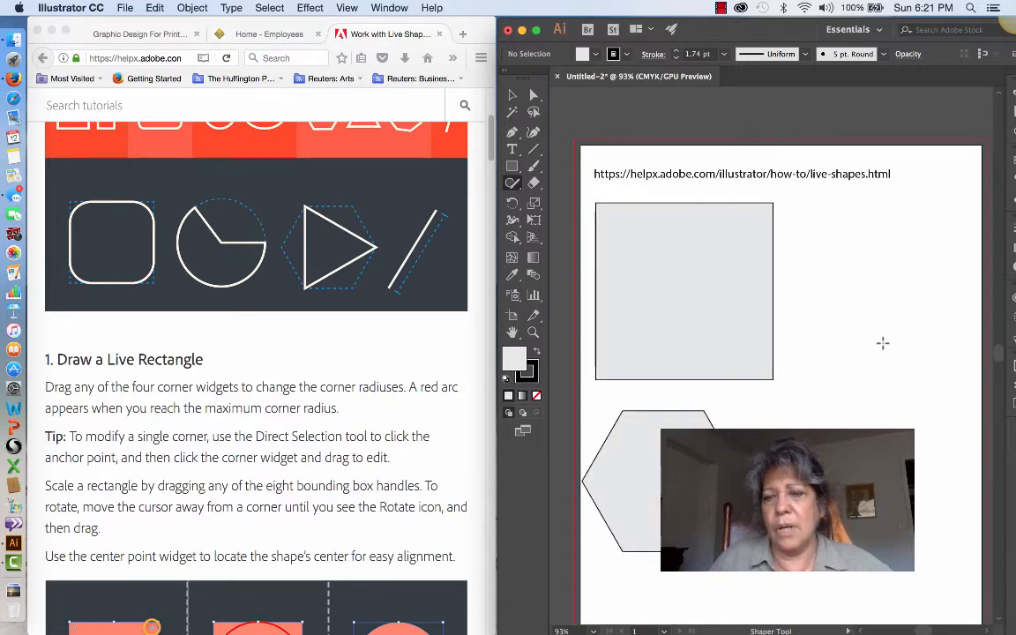
{"action": "mouse_move", "coordinate": [885, 222]}
{"action": "left_mouse_down"}
{"action": "mouse_move", "coordinate": [830, 237]}
{"action": "mouse_move", "coordinate": [812, 322]}
{"action": "mouse_move", "coordinate": [888, 353]}
{"action": "mouse_move", "coordinate": [950, 290]}
{"action": "mouse_move", "coordinate": [928, 231]}
{"action": "mouse_move", "coordinate": [883, 222]}
{"action": "left_mouse_up"}
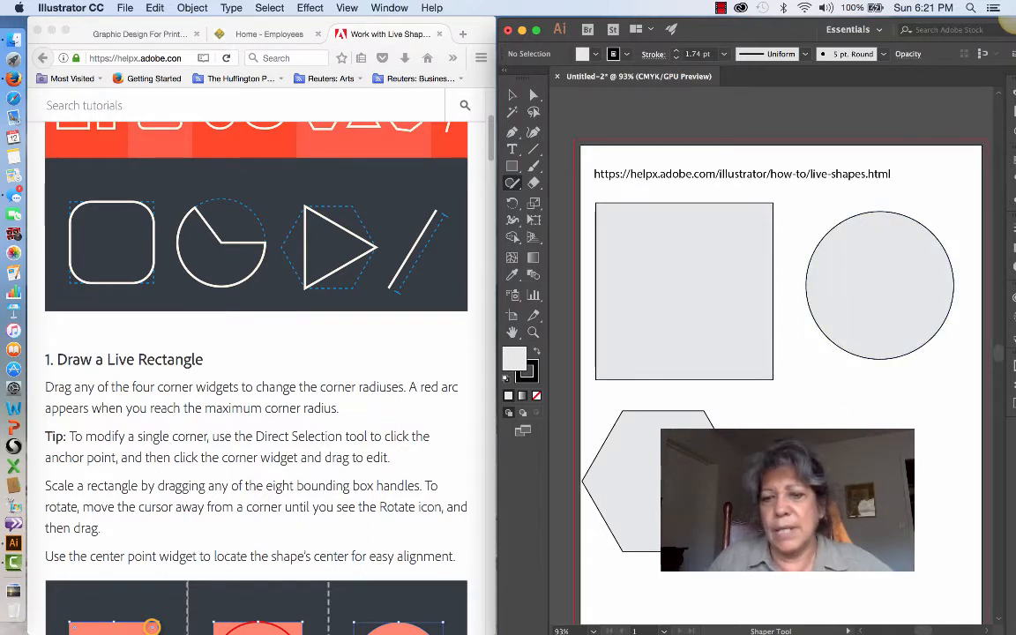
{"action": "mouse_move", "coordinate": [880, 410]}
{"action": "left_mouse_down"}
{"action": "mouse_move", "coordinate": [849, 396]}
{"action": "mouse_move", "coordinate": [789, 416]}
{"action": "left_mouse_up"}
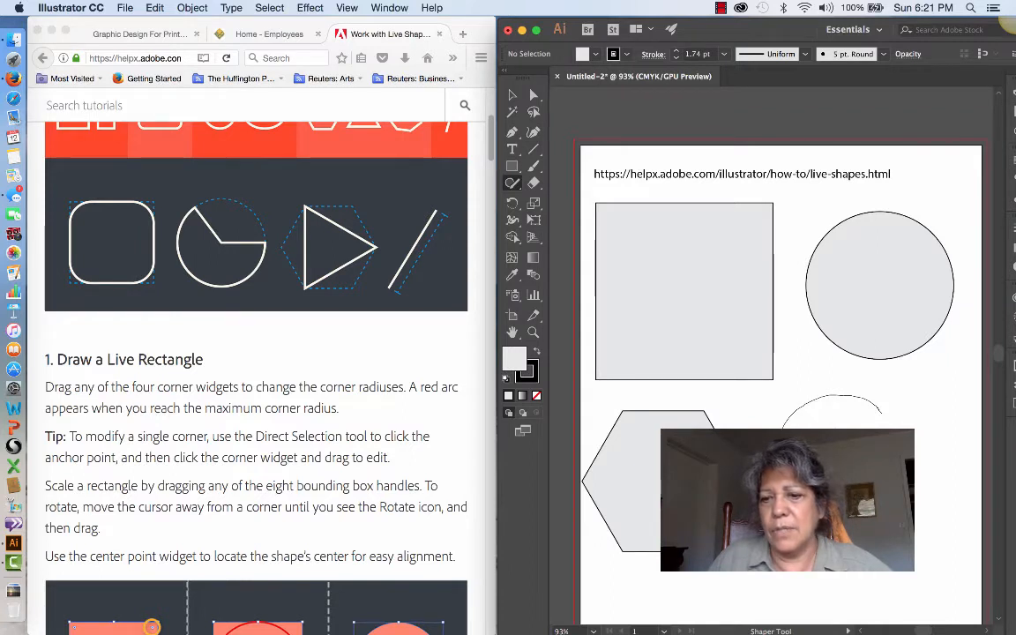
{"action": "key", "text": "ctrl+z"}
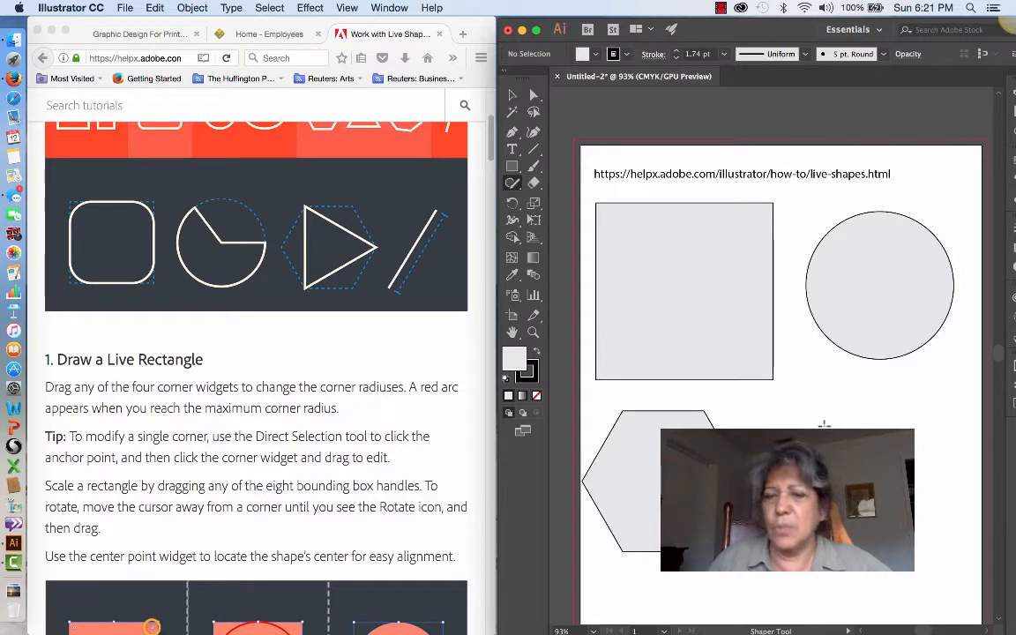
{"action": "mouse_move", "coordinate": [807, 427]}
{"action": "left_mouse_down"}
{"action": "mouse_move", "coordinate": [881, 418]}
{"action": "mouse_move", "coordinate": [873, 501]}
{"action": "mouse_move", "coordinate": [854, 427]}
{"action": "left_mouse_up"}
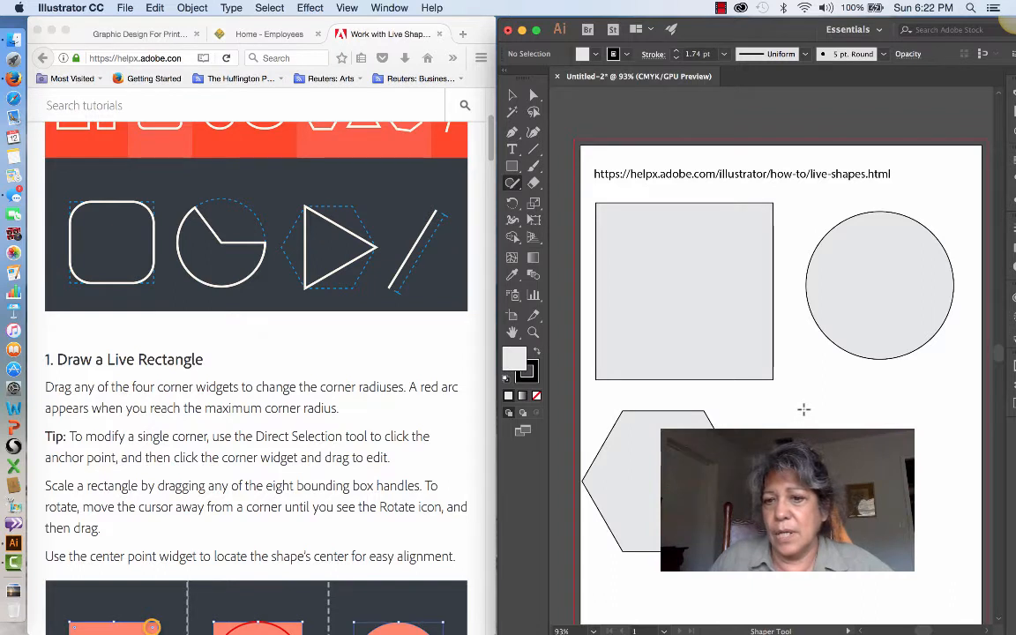
Step: Sketch a wide rectangle below the circle with the Shaper tool
{"action": "mouse_move", "coordinate": [803, 410]}
{"action": "left_mouse_down"}
{"action": "mouse_move", "coordinate": [965, 406]}
{"action": "mouse_move", "coordinate": [967, 500]}
{"action": "mouse_move", "coordinate": [917, 497]}
{"action": "left_mouse_up"}
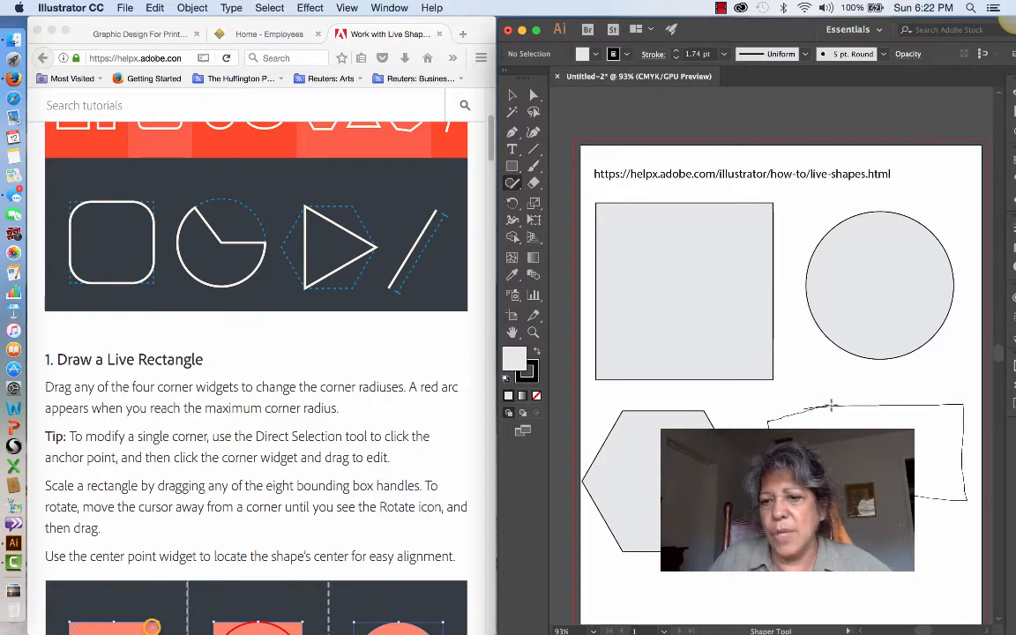
{"action": "left_click_drag", "start_coordinate": [830, 406], "coordinate": [858, 397]}
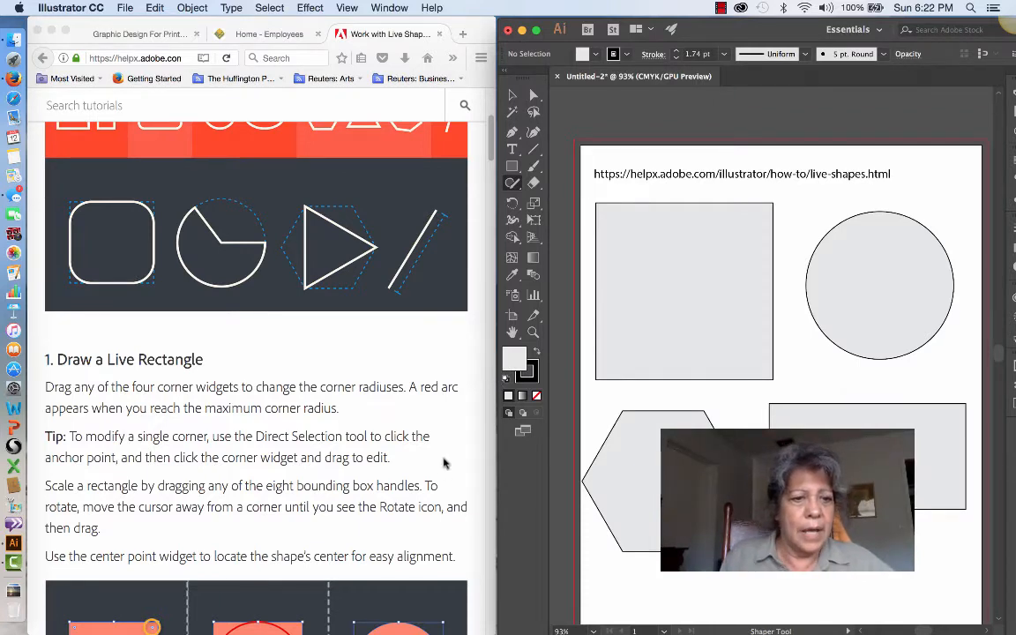
Step: Round all four corners of the square to a radius of about 1.29 in, and undo the rounding
{"action": "scroll", "coordinate": [300, 389], "scroll_direction": "down", "scroll_amount": 3}
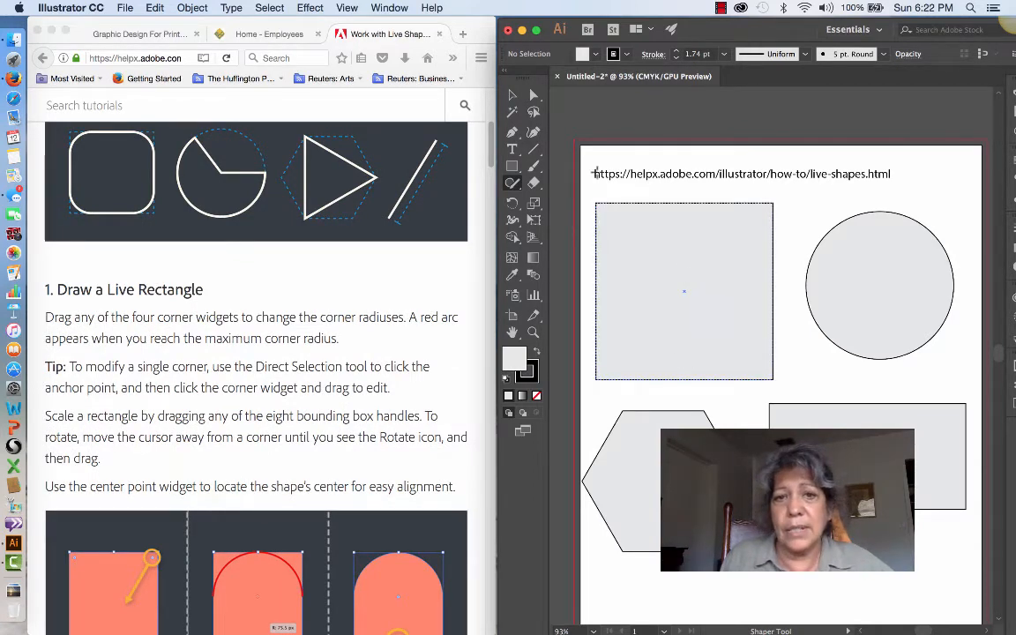
{"action": "left_click", "coordinate": [514, 96]}
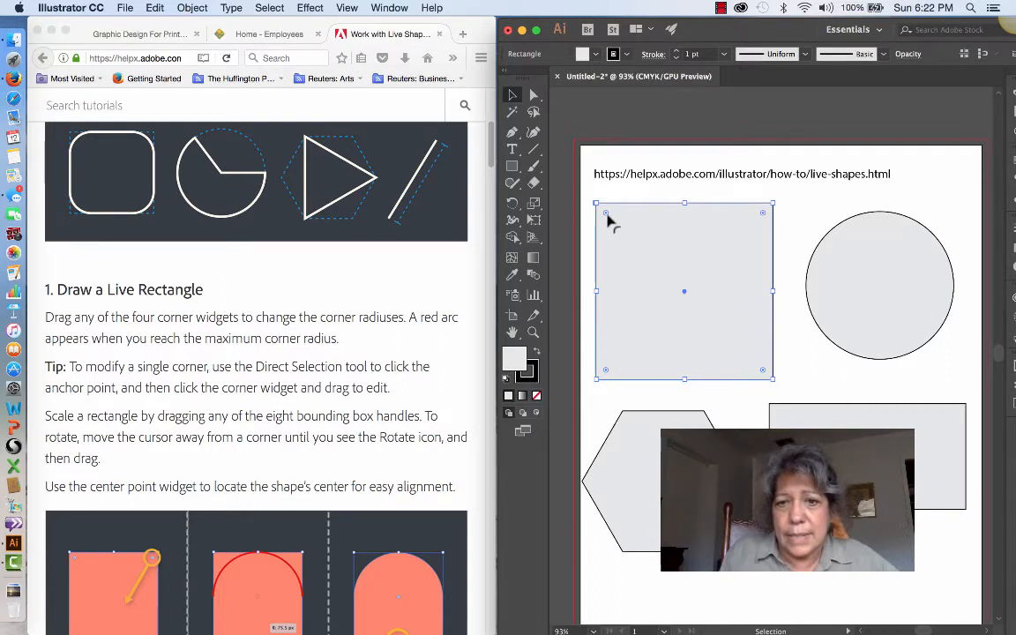
{"action": "left_click_drag", "start_coordinate": [607, 219], "coordinate": [656, 267]}
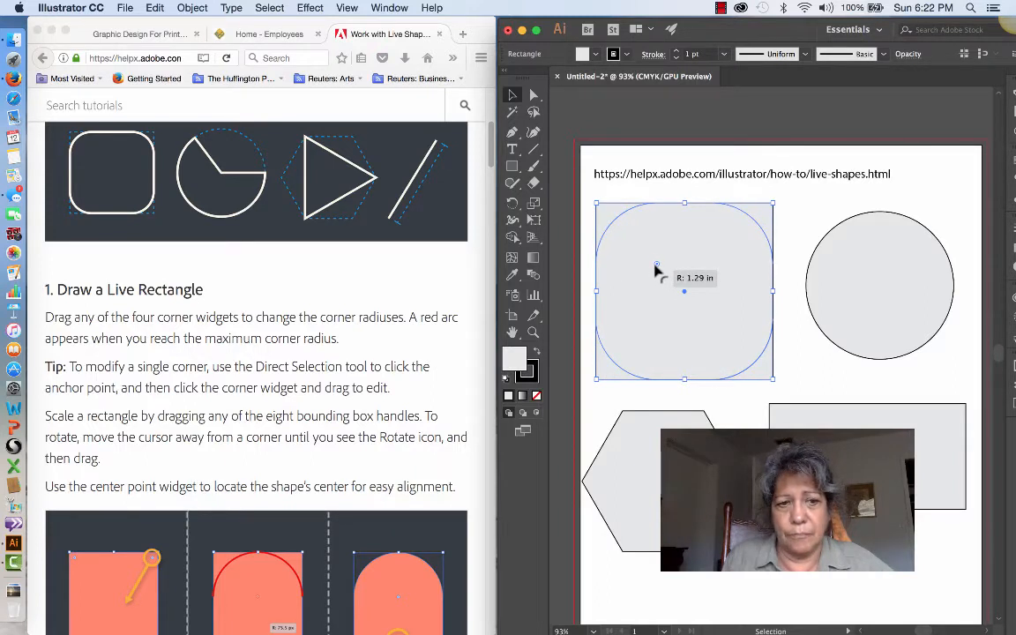
{"action": "left_click_drag", "start_coordinate": [656, 272], "coordinate": [656, 272]}
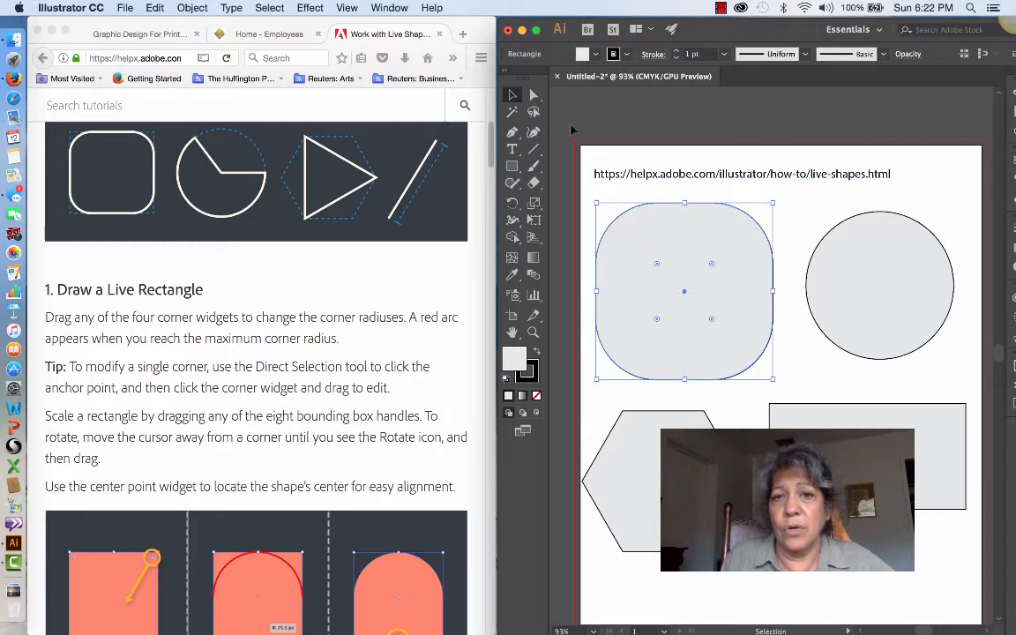
{"action": "left_click", "coordinate": [533, 95]}
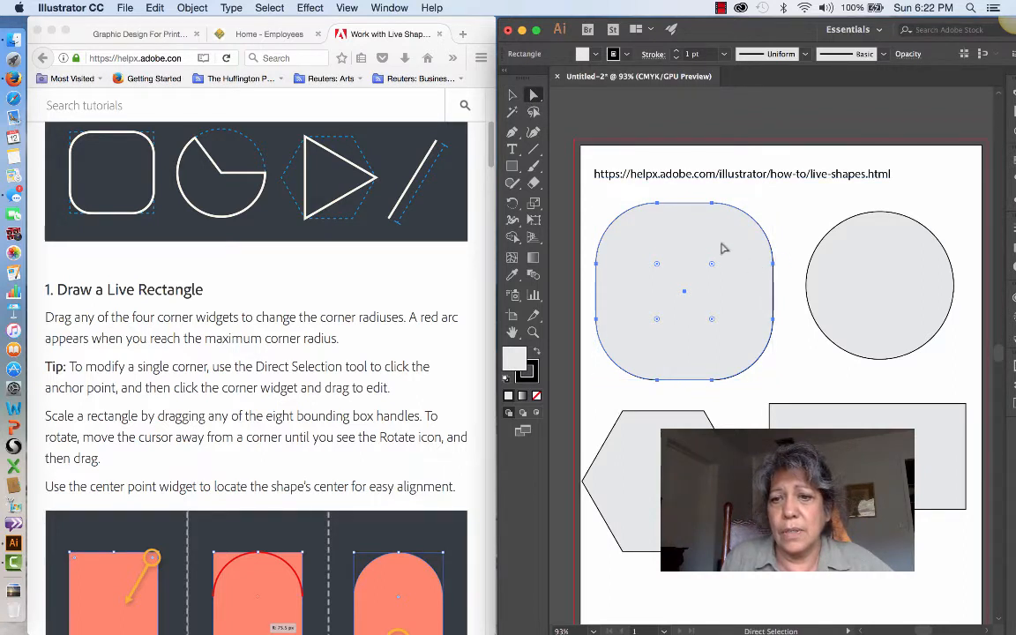
{"action": "key", "text": "ctrl+z"}
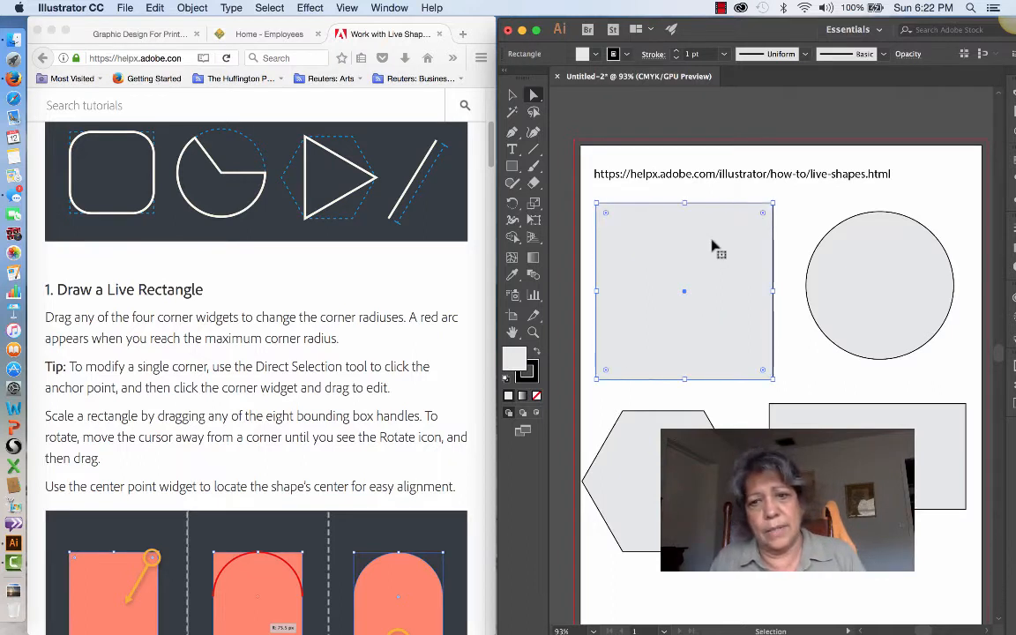
Step: Round only the square's upper-right corner with the Direct Selection tool, using a large radius
{"action": "left_click", "coordinate": [773, 205]}
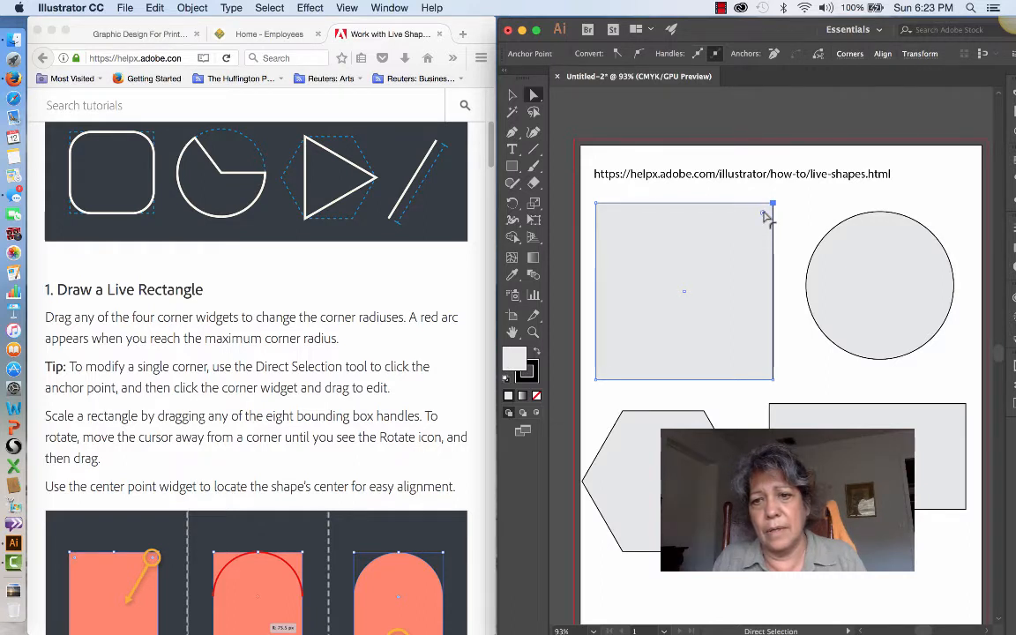
{"action": "left_click_drag", "start_coordinate": [764, 214], "coordinate": [703, 277]}
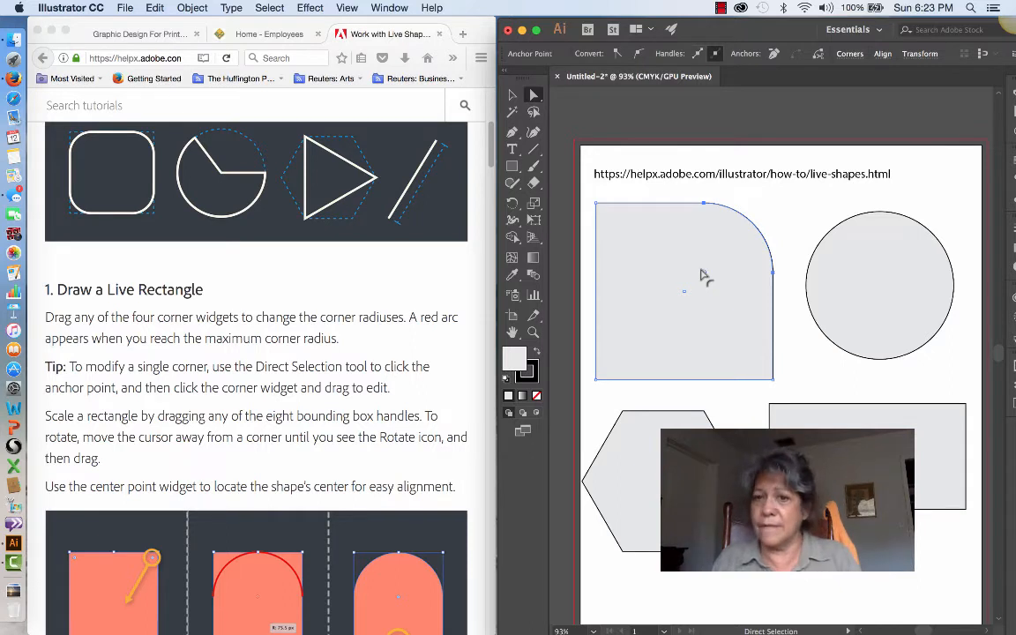
Step: Turn the circle into a pie shape with a wedge opening on its right side
{"action": "left_click", "coordinate": [886, 266]}
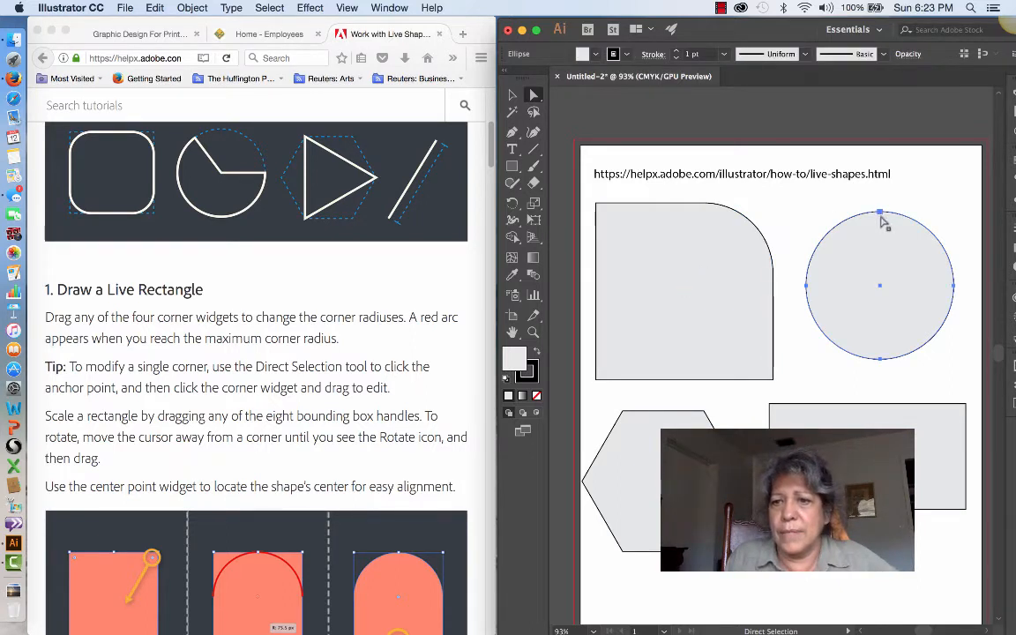
{"action": "key", "text": "v"}
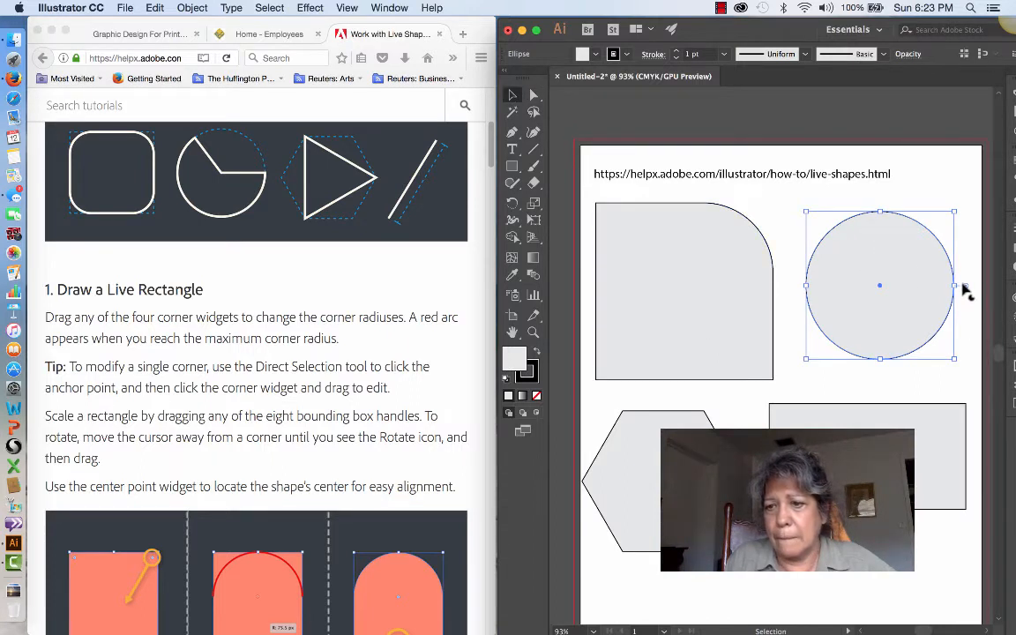
{"action": "left_click_drag", "start_coordinate": [966, 286], "coordinate": [956, 247]}
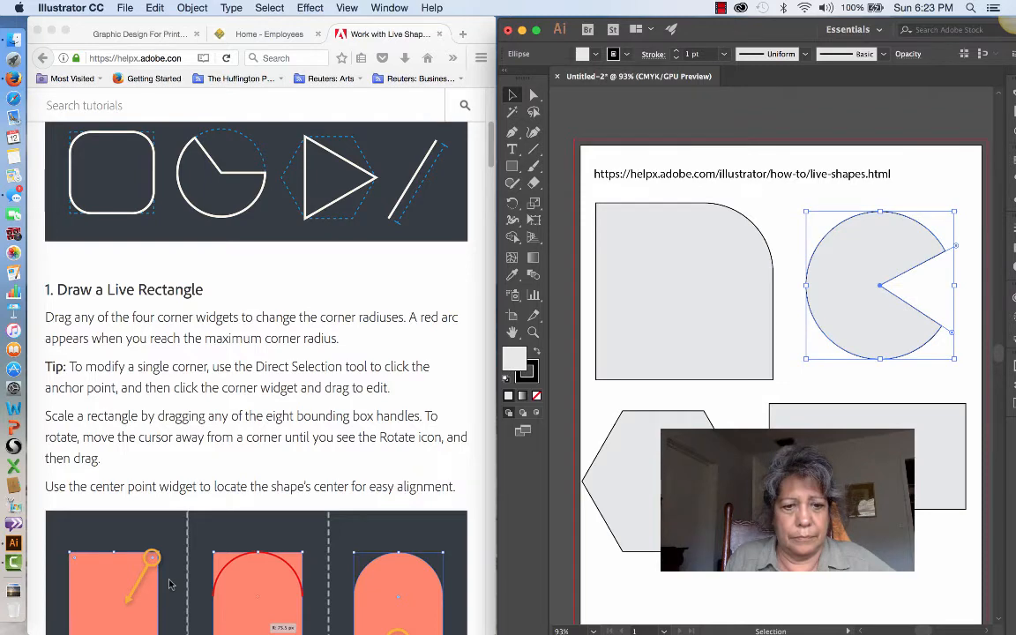
Step: Round all the hexagon's corners as far as they go, and return them to sharp corners
{"action": "scroll", "coordinate": [171, 582], "scroll_direction": "down", "scroll_amount": 3}
{"action": "scroll", "coordinate": [170, 584], "scroll_direction": "down", "scroll_amount": 1}
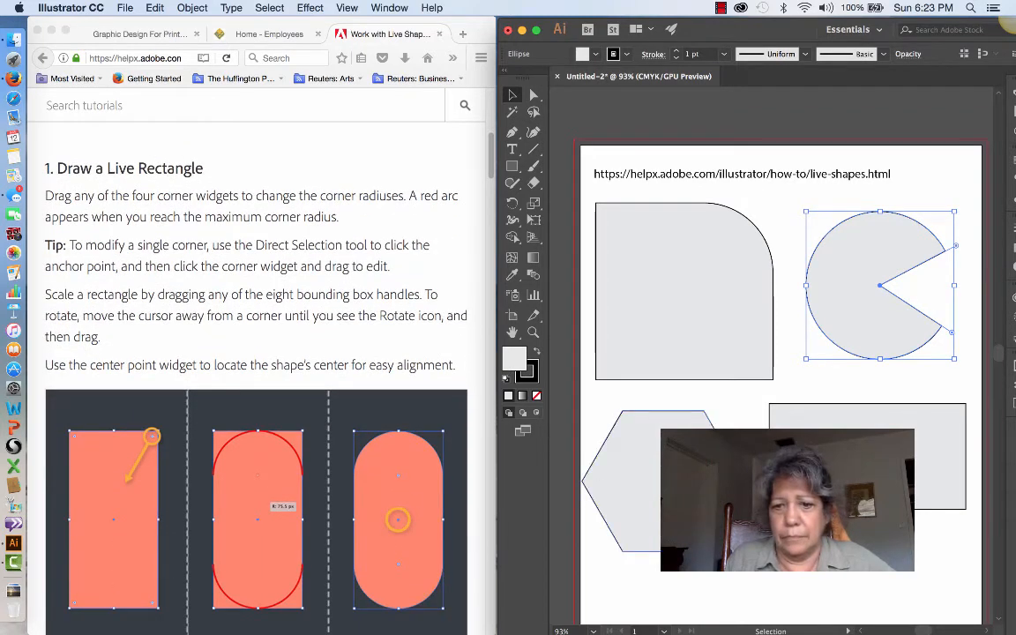
{"action": "left_click", "coordinate": [622, 481]}
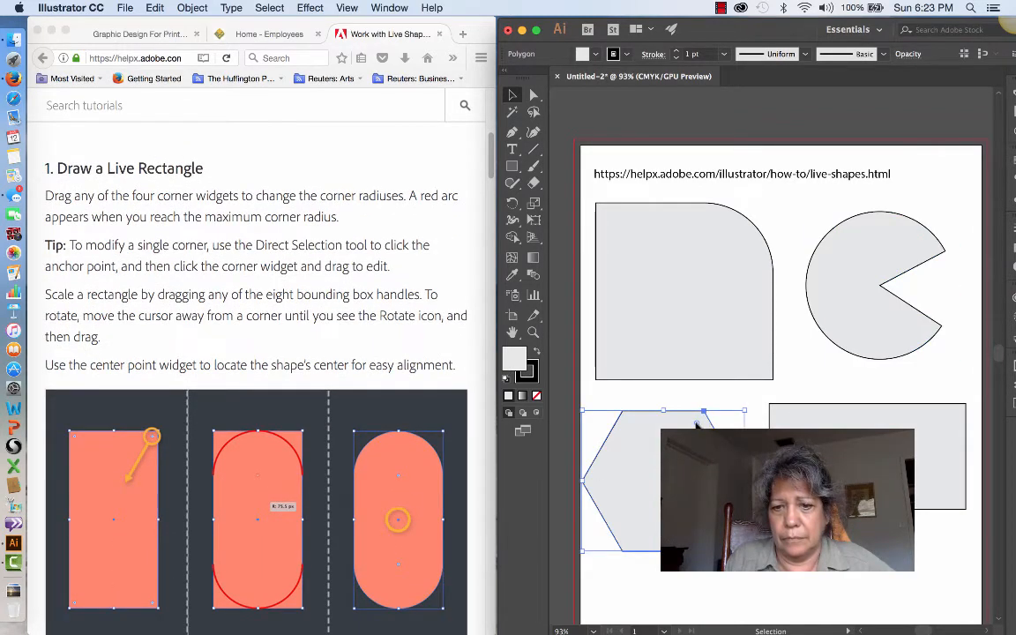
{"action": "left_click_drag", "start_coordinate": [697, 424], "coordinate": [674, 464]}
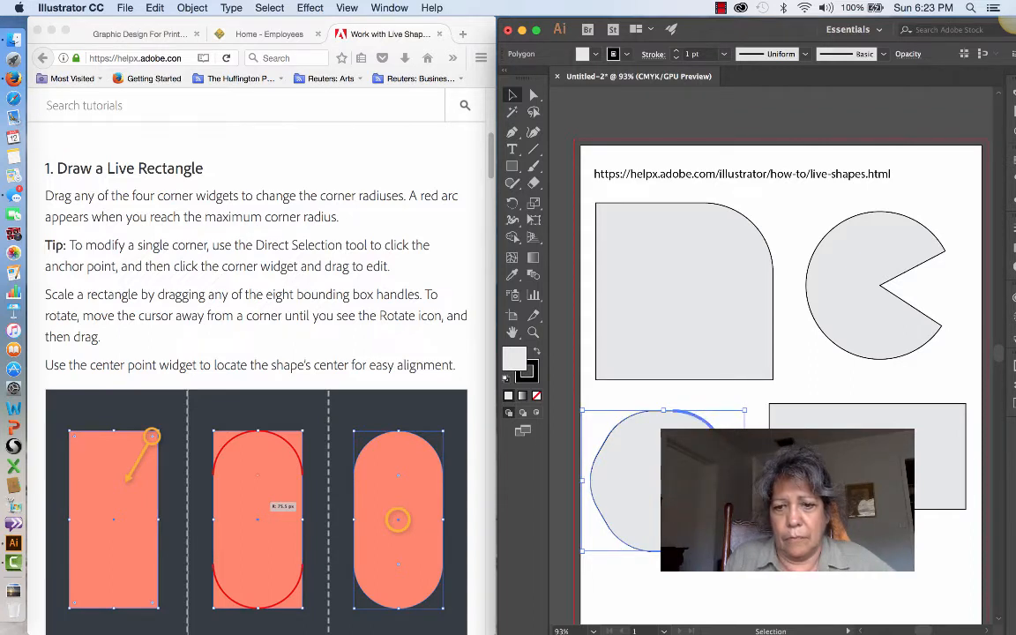
{"action": "left_click_drag", "start_coordinate": [674, 465], "coordinate": [716, 398]}
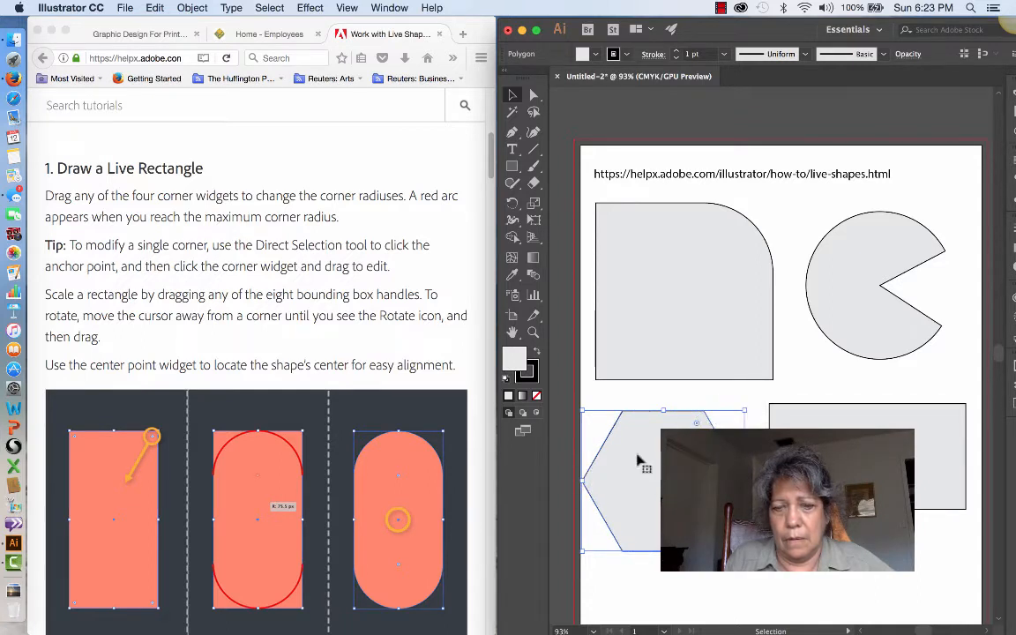
Step: Round only the hexagon's upper-right corner with the Direct Selection tool
{"action": "left_click", "coordinate": [534, 94]}
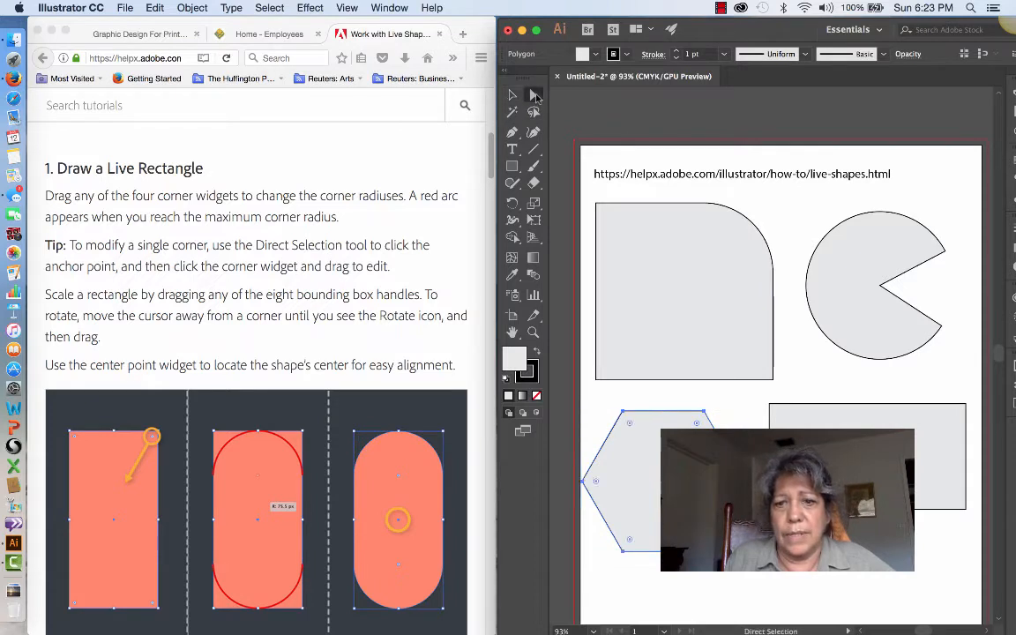
{"action": "left_click", "coordinate": [704, 413]}
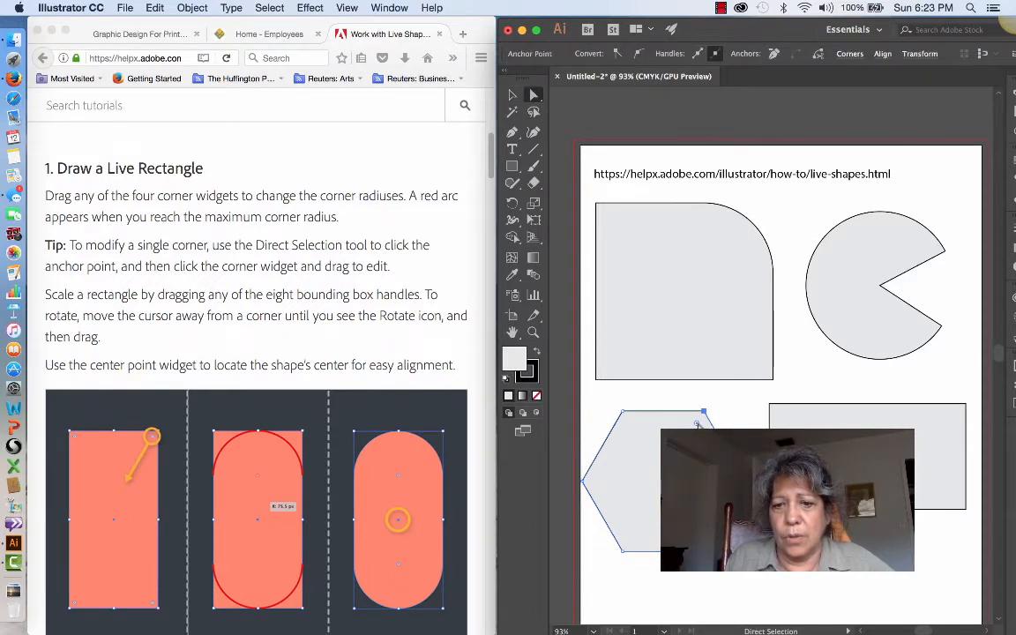
{"action": "left_click_drag", "start_coordinate": [697, 425], "coordinate": [675, 462]}
Step: Round the wide rectangle's upper-left corner with a large radius
{"action": "left_click", "coordinate": [839, 463]}
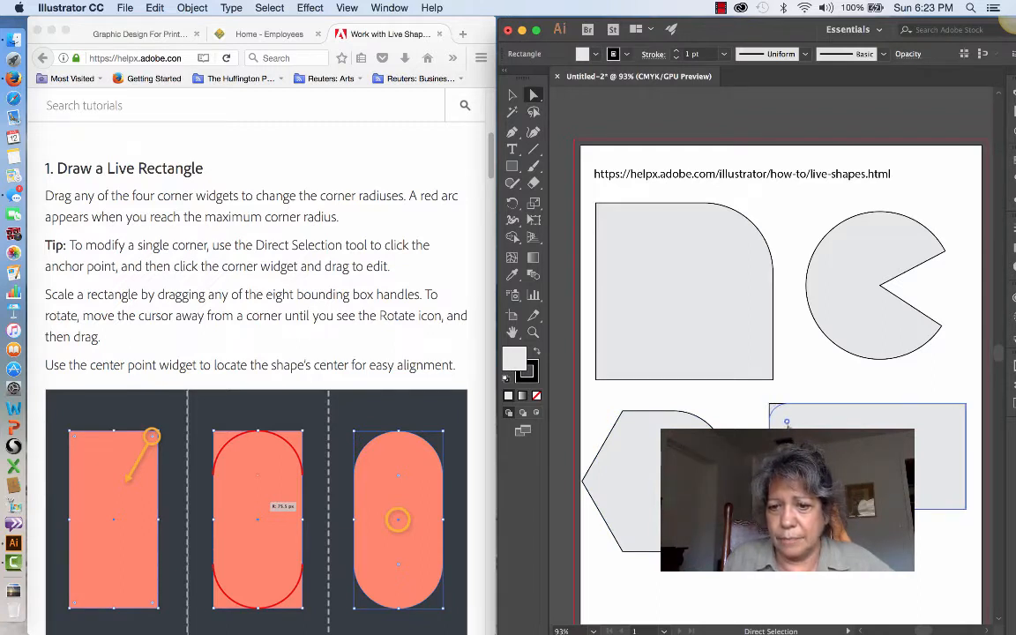
{"action": "left_click_drag", "start_coordinate": [798, 420], "coordinate": [829, 421]}
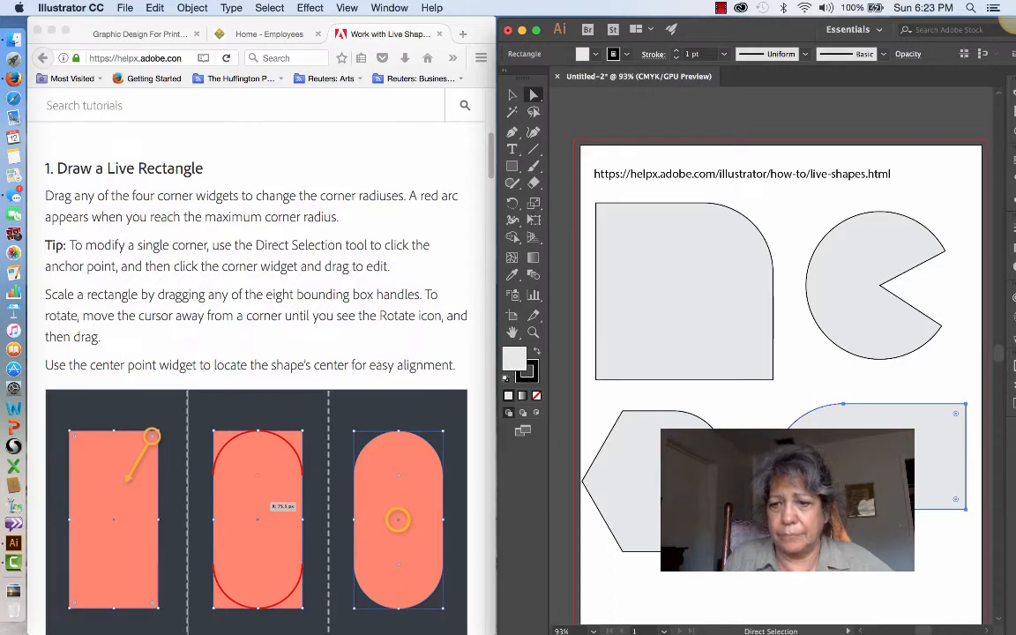
{"action": "scroll", "coordinate": [878, 417], "scroll_direction": "down", "scroll_amount": 2}
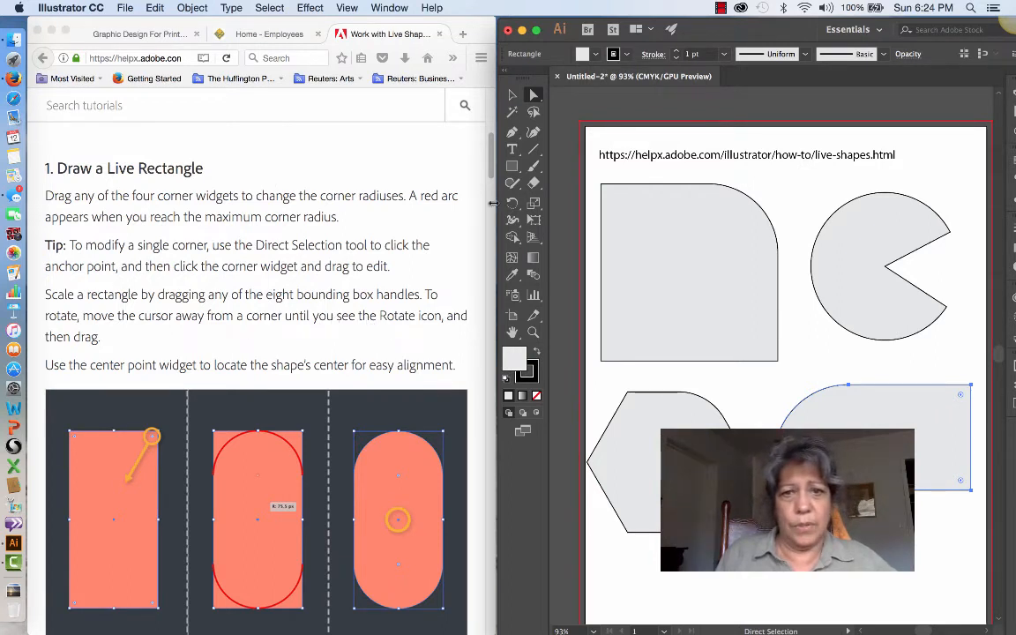
Step: Scale the square with the rounded corner down to about 3.04 by 2.90 in, keeping its upper-left corner fixed, and deselect it
{"action": "left_click", "coordinate": [512, 94]}
{"action": "left_click", "coordinate": [710, 282]}
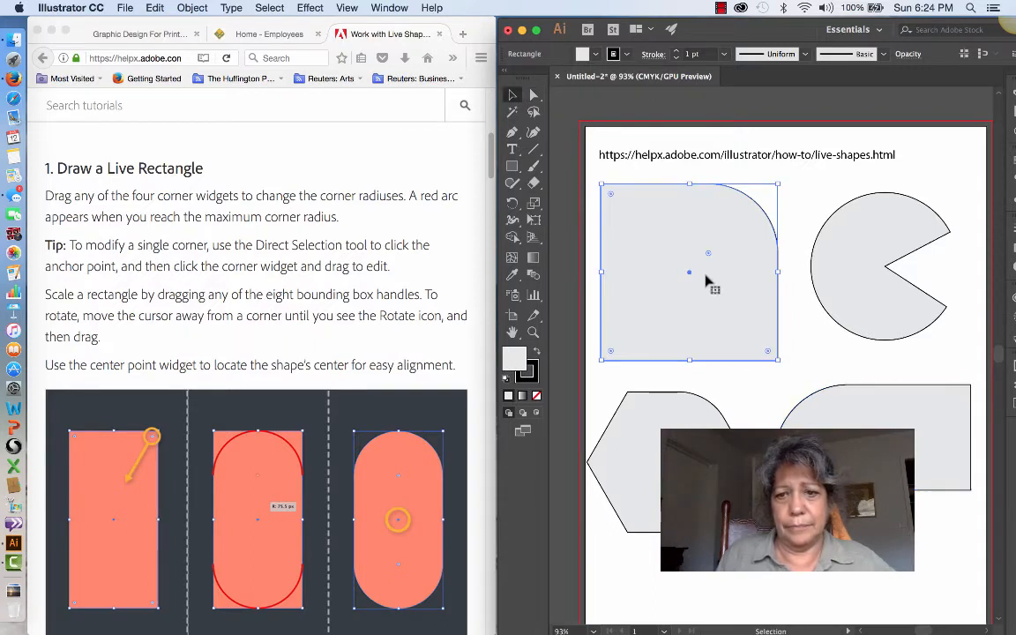
{"action": "key", "text": "super+shift+a"}
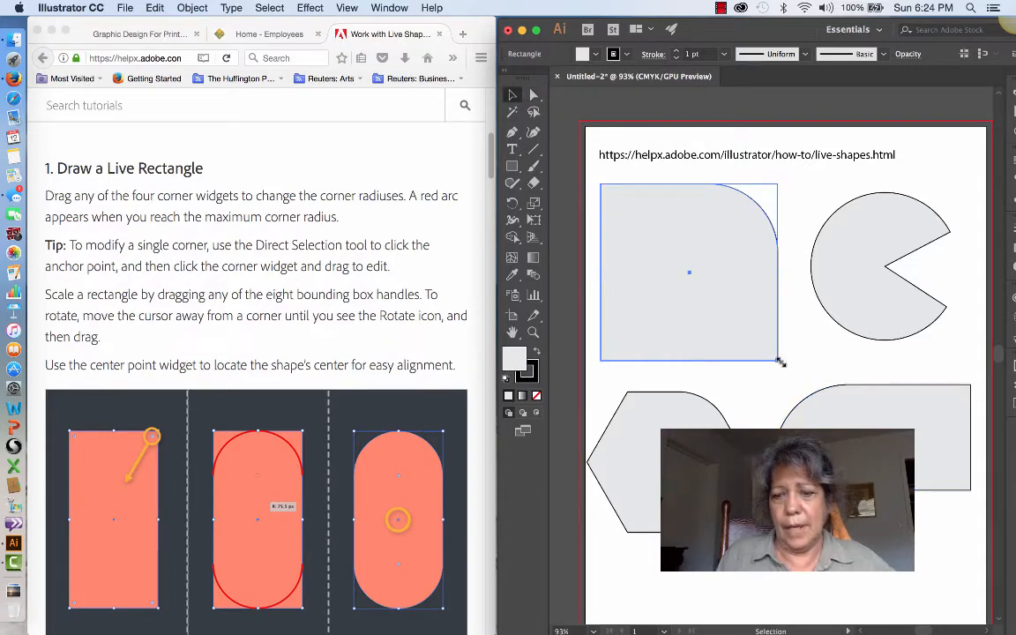
{"action": "left_click_drag", "start_coordinate": [780, 361], "coordinate": [748, 325]}
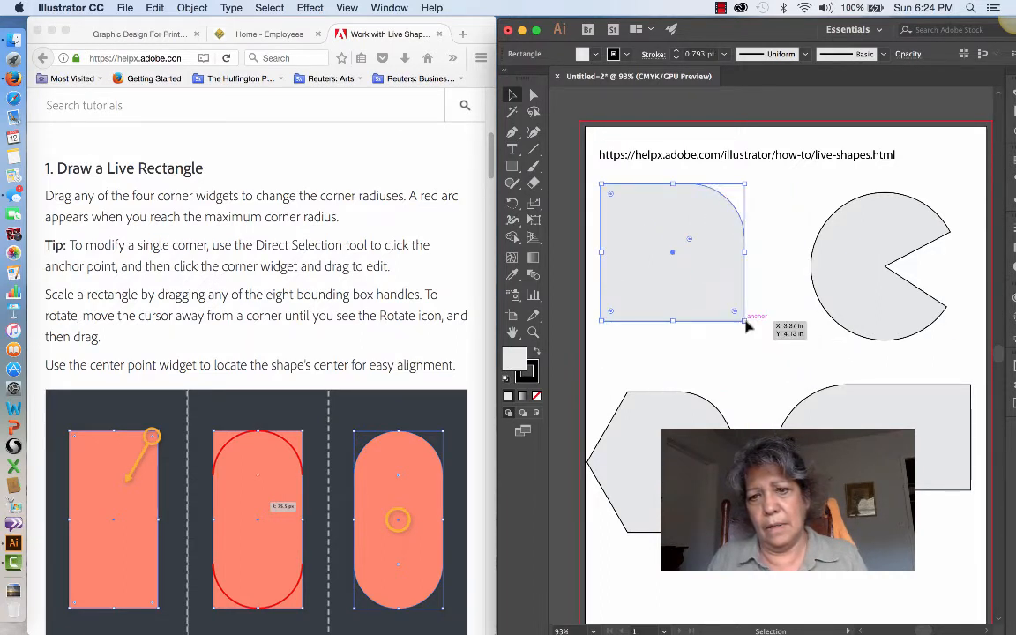
{"action": "left_click", "coordinate": [838, 321], "text": "shift"}
{"action": "left_click", "coordinate": [815, 375]}
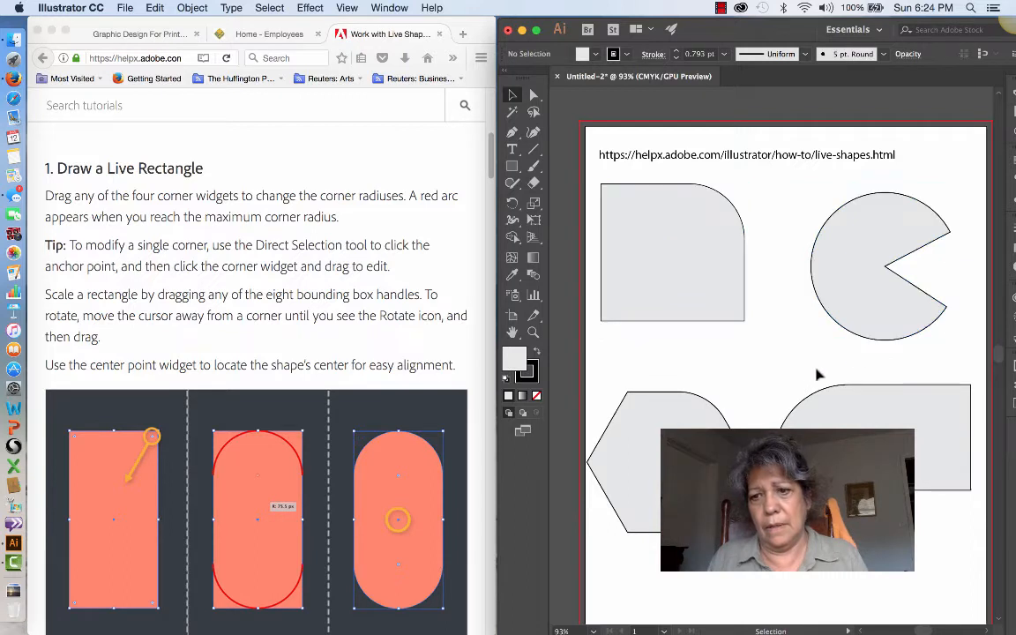
Step: Try scaling the pie shape down without constraining its proportions, and undo the scaling
{"action": "left_click", "coordinate": [878, 326]}
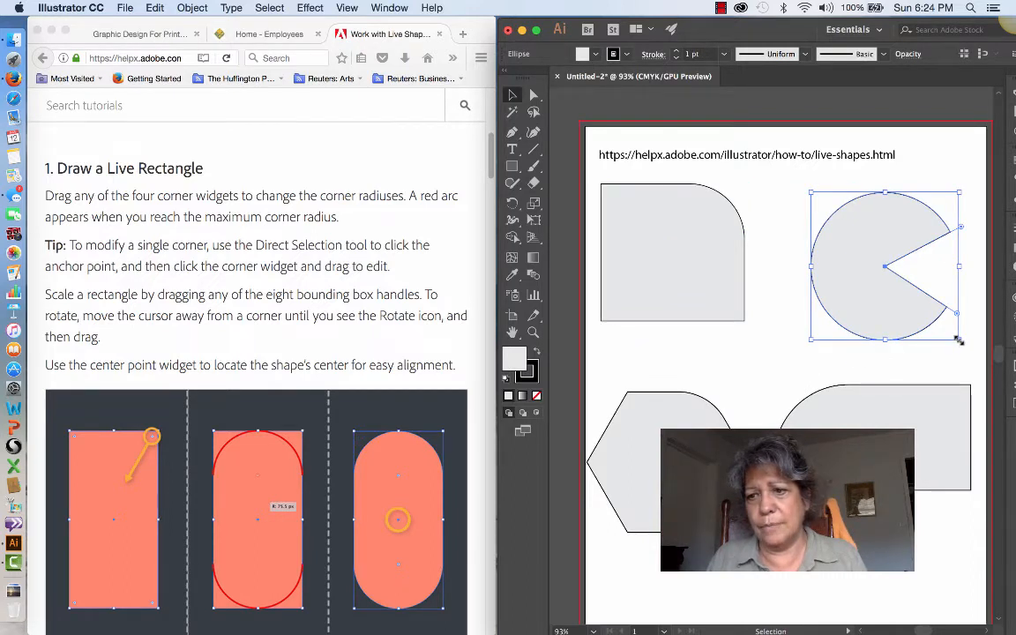
{"action": "mouse_move", "coordinate": [959, 340]}
{"action": "left_mouse_down"}
{"action": "mouse_move", "coordinate": [967, 345]}
{"action": "mouse_move", "coordinate": [914, 294]}
{"action": "mouse_move", "coordinate": [886, 286]}
{"action": "left_mouse_up"}
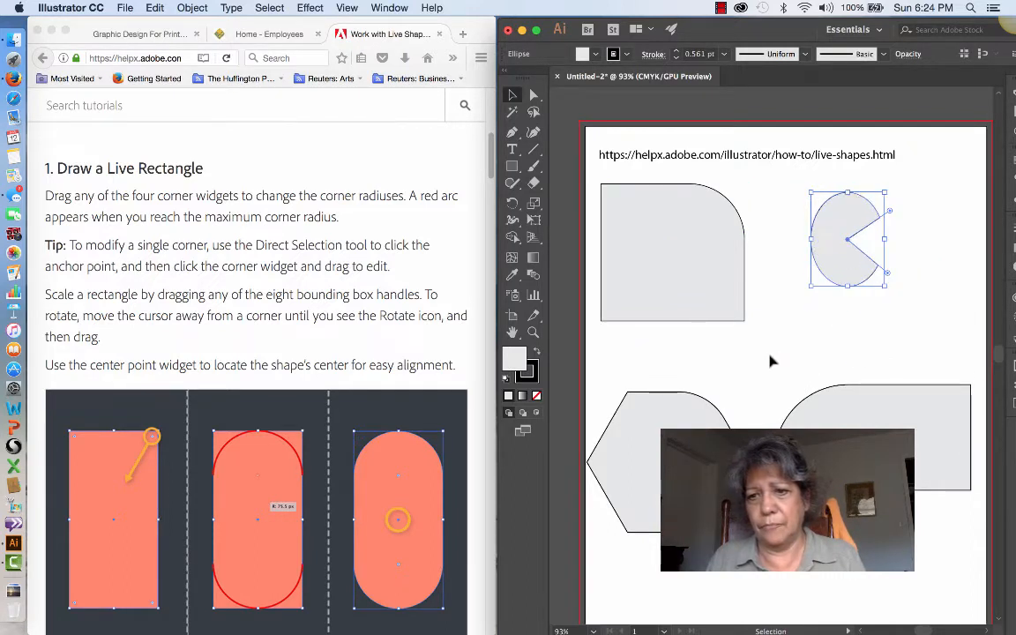
{"action": "key", "text": "super+z"}
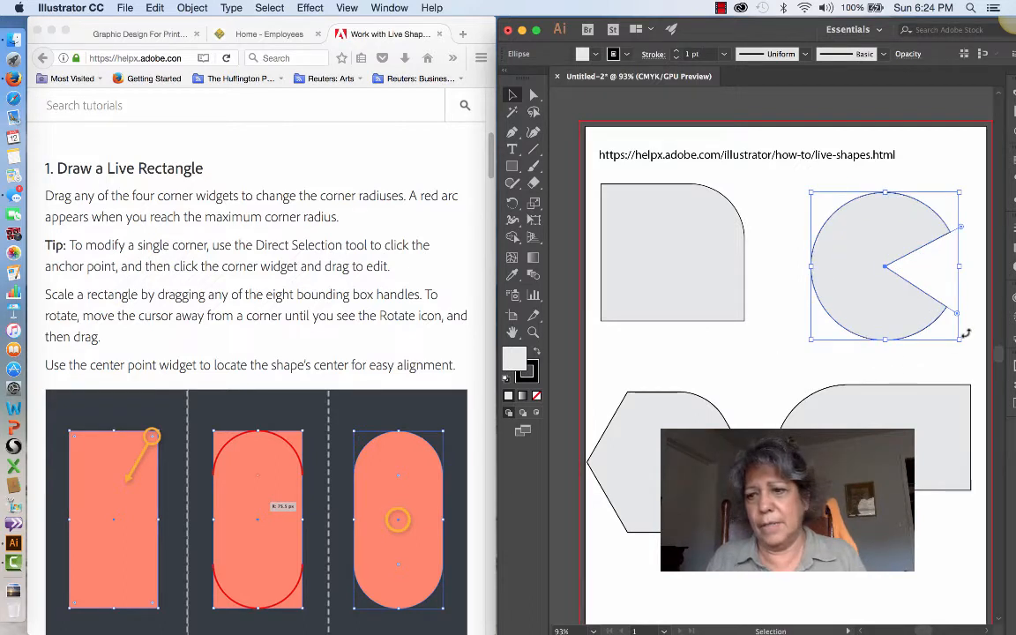
Step: Scale the pie shape down proportionally to a little over half its size and rotate it slightly counterclockwise
{"action": "mouse_move", "coordinate": [960, 340]}
{"action": "left_mouse_down"}
{"action": "mouse_move", "coordinate": [900, 304]}
{"action": "mouse_move", "coordinate": [847, 295]}
{"action": "mouse_move", "coordinate": [893, 304]}
{"action": "left_mouse_up"}
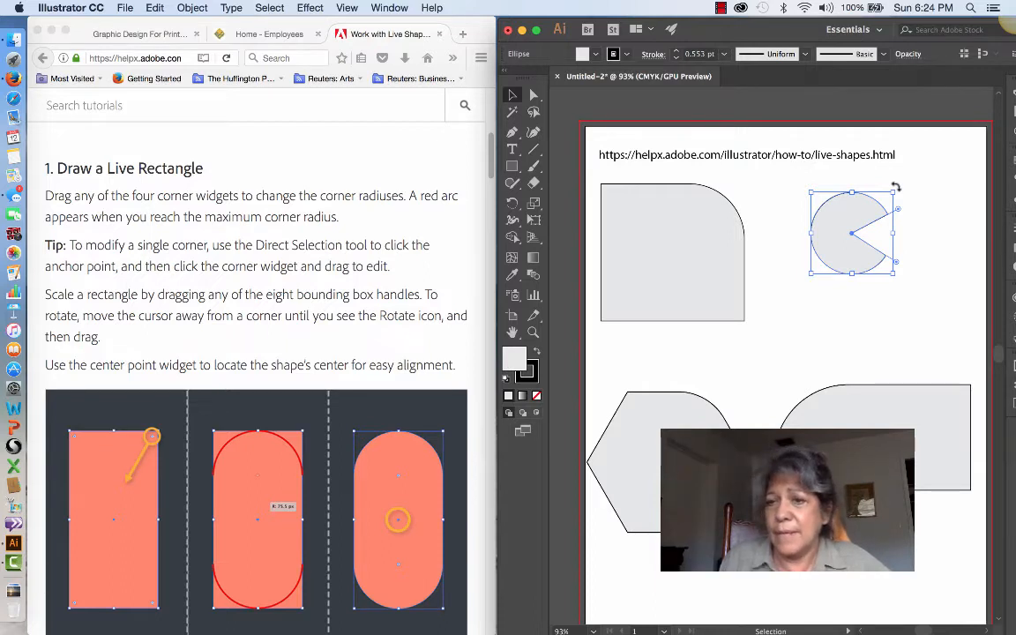
{"action": "mouse_move", "coordinate": [896, 187]}
{"action": "left_mouse_down"}
{"action": "mouse_move", "coordinate": [876, 179]}
{"action": "mouse_move", "coordinate": [899, 204]}
{"action": "mouse_move", "coordinate": [896, 187]}
{"action": "mouse_move", "coordinate": [881, 181]}
{"action": "left_mouse_up"}
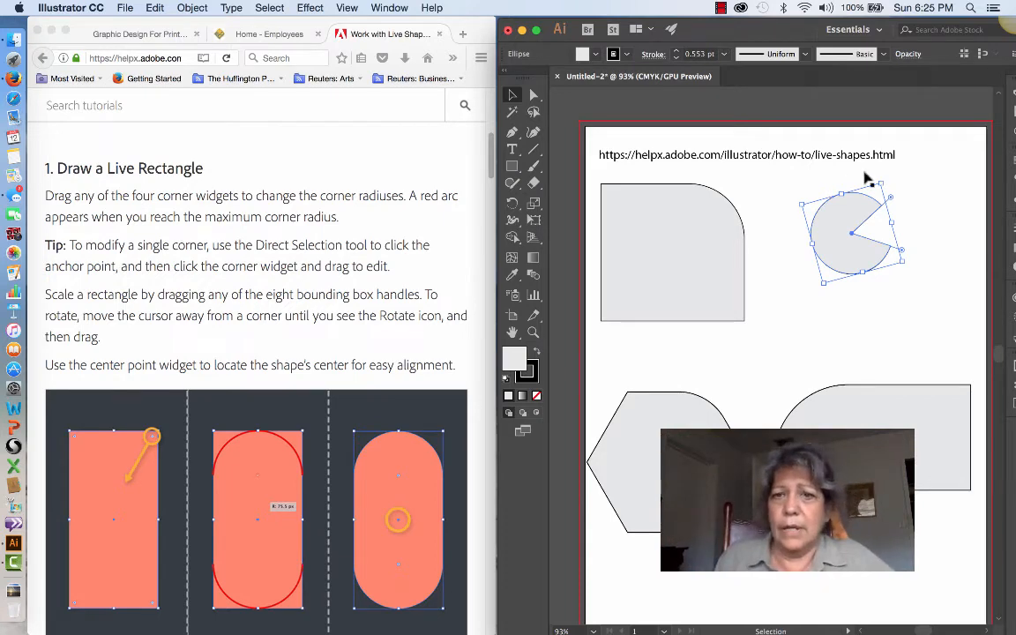
Step: Show the Transform settings for the square and set its width to 2 in with proportions constrained, leaving nothing selected
{"action": "left_click", "coordinate": [733, 270]}
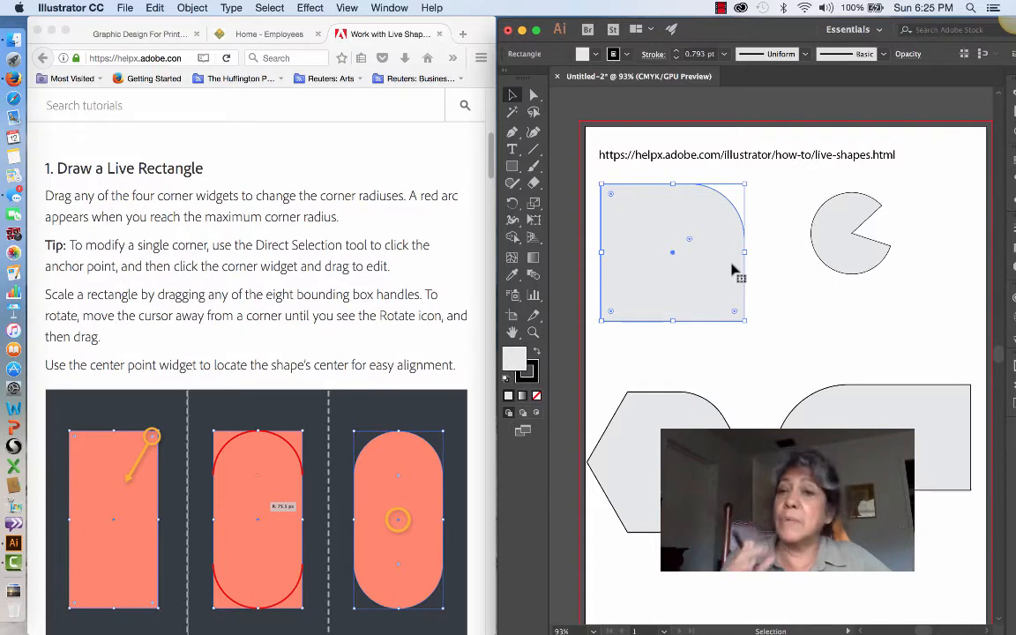
{"action": "left_click", "coordinate": [392, 7]}
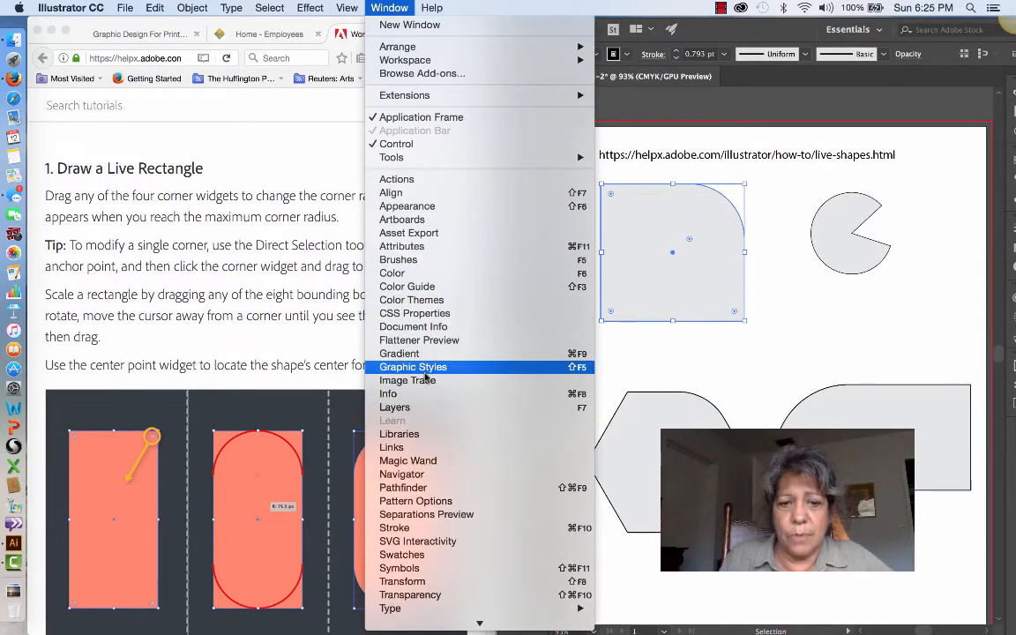
{"action": "left_click", "coordinate": [440, 586]}
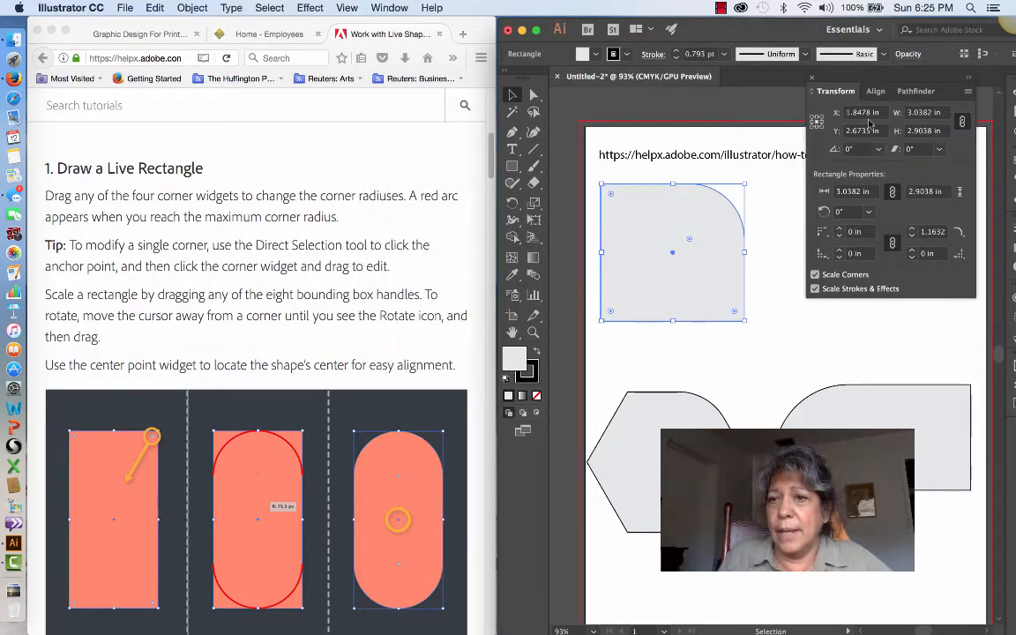
{"action": "left_click", "coordinate": [935, 113]}
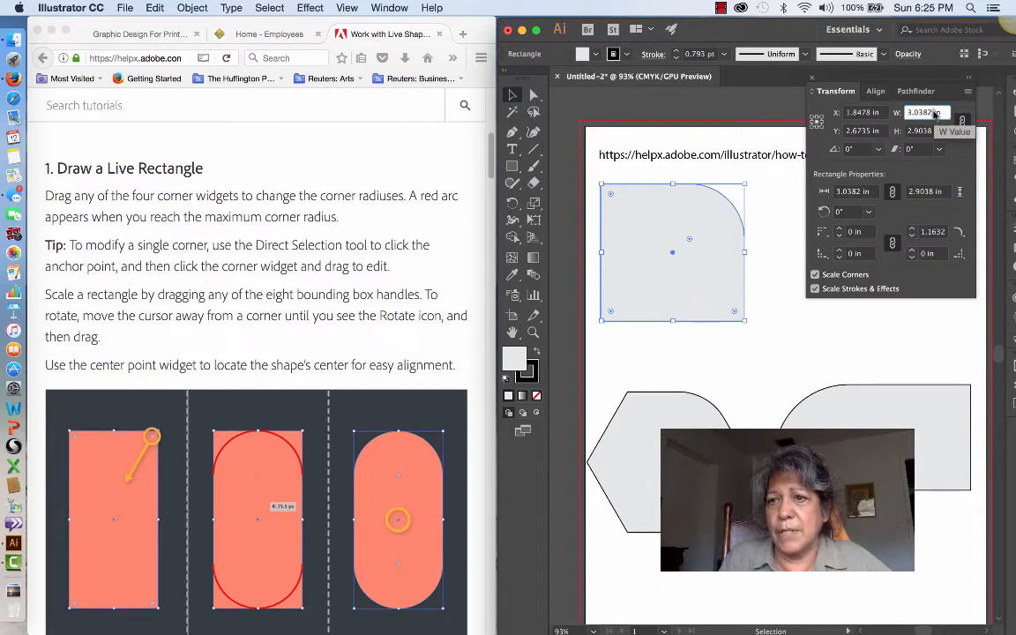
{"action": "type", "text": "2"}
{"action": "key", "text": "Tab"}
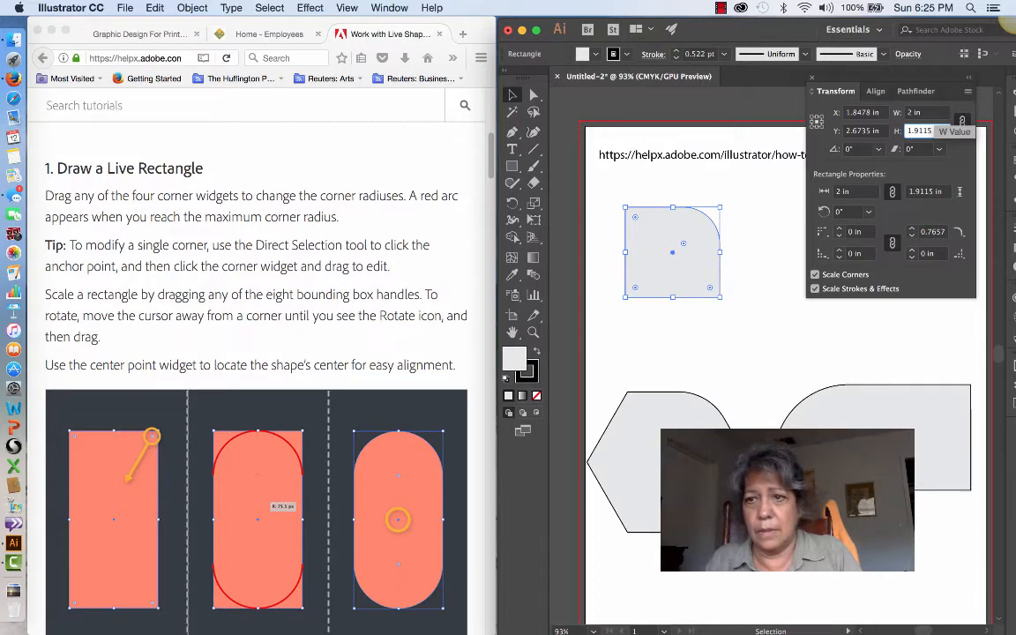
{"action": "key", "text": "Tab"}
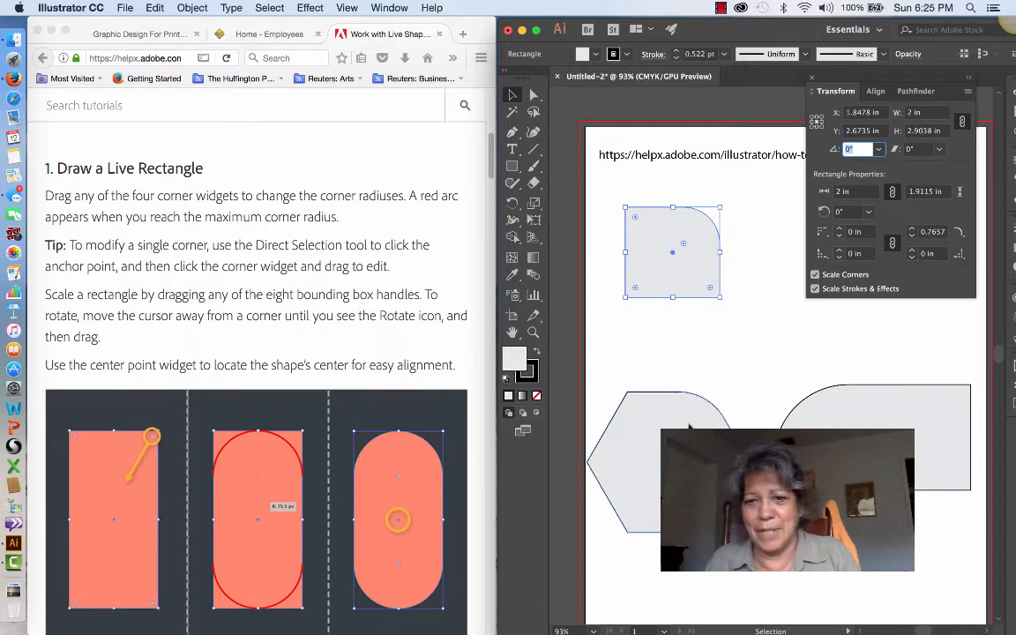
{"action": "left_click", "coordinate": [799, 415]}
{"action": "left_click", "coordinate": [741, 347]}
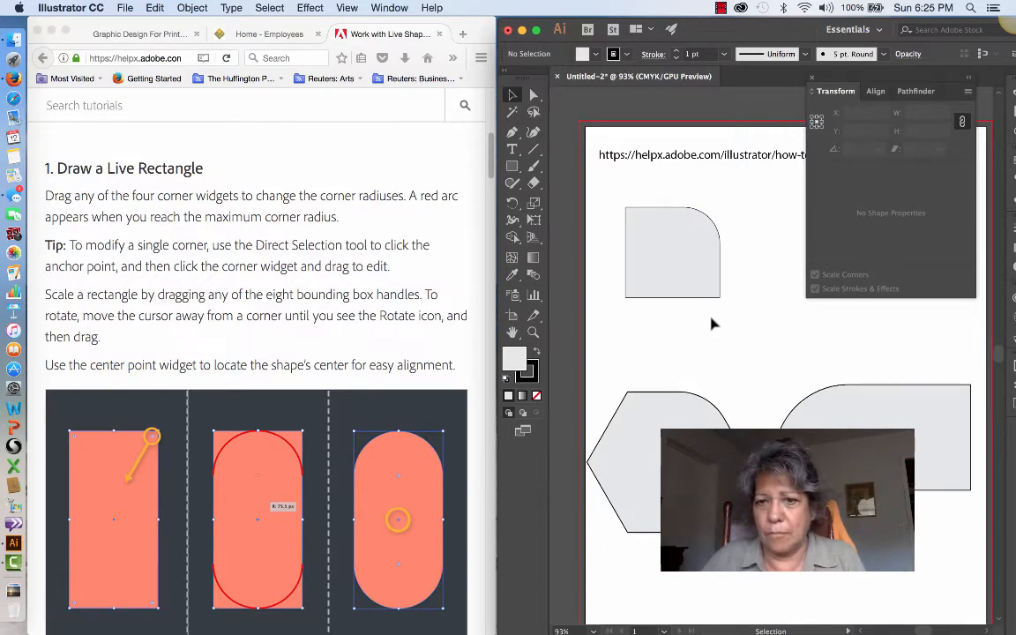
Step: Sketch a rectangle about 3.08 by 1.80 in near the bottom of the page with the Shaper tool
{"action": "left_click_drag", "start_coordinate": [814, 328], "coordinate": [794, 345]}
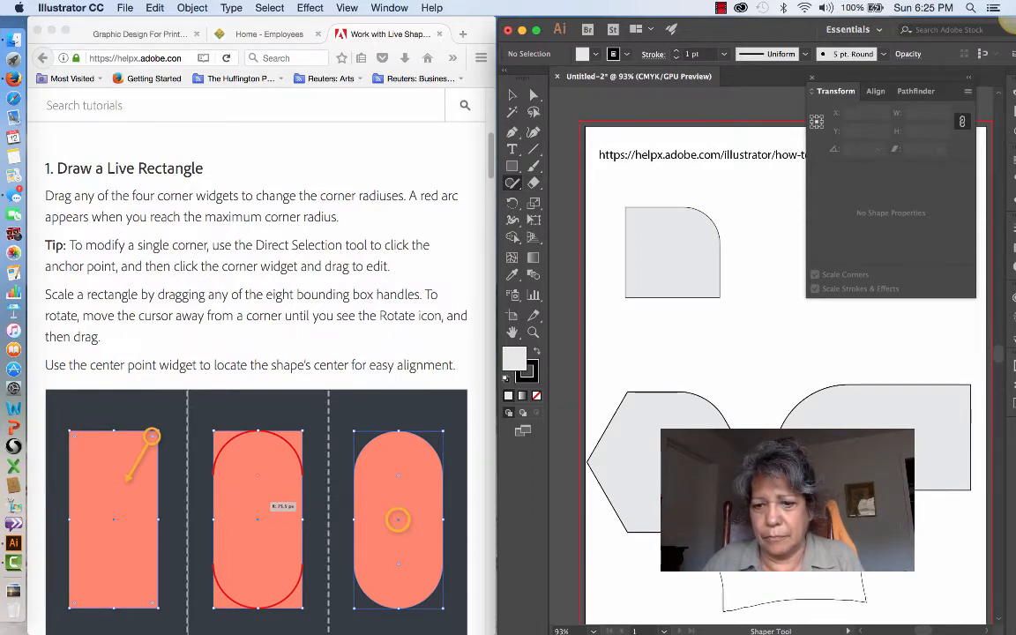
{"action": "mouse_move", "coordinate": [861, 529]}
{"action": "left_mouse_down"}
{"action": "mouse_move", "coordinate": [794, 512]}
{"action": "mouse_move", "coordinate": [721, 514]}
{"action": "left_mouse_up"}
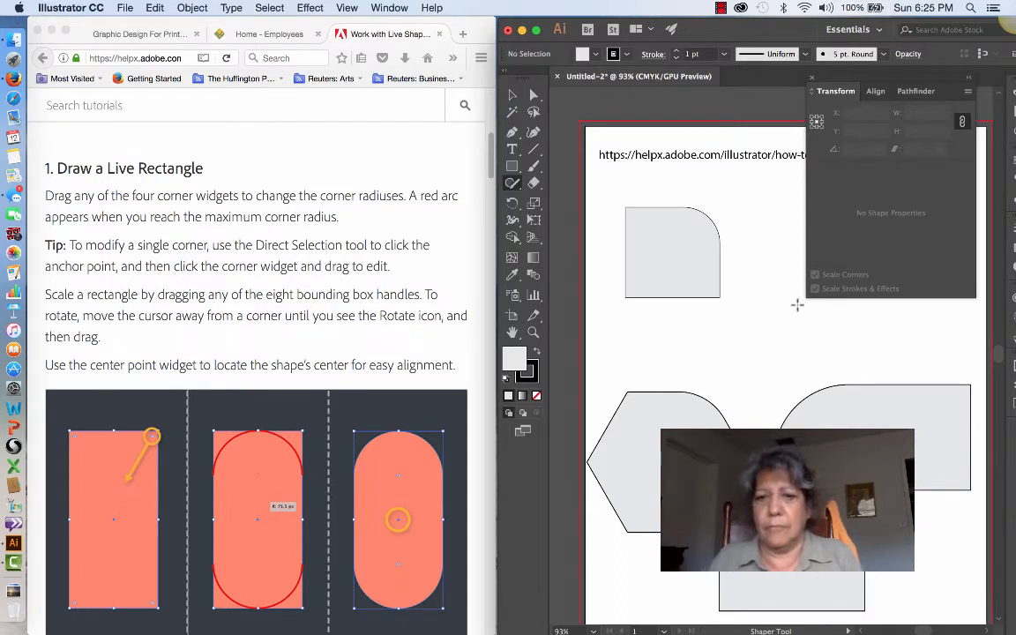
Step: Set the bottom rectangle's width to 2 in and its height to 1 in with proportions constrained, and deselect it
{"action": "left_click", "coordinate": [511, 95]}
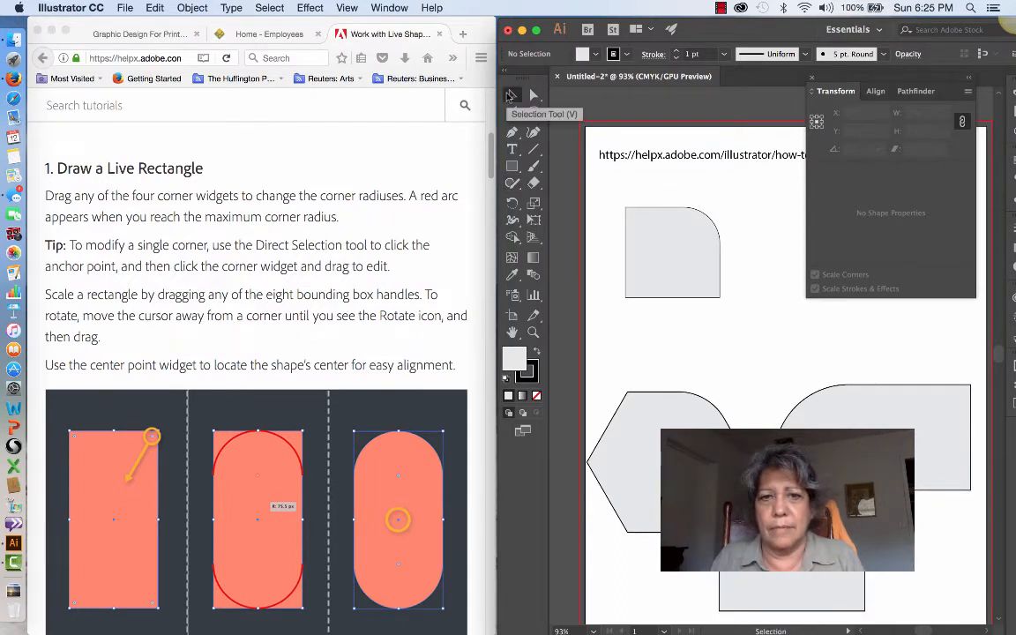
{"action": "left_click", "coordinate": [791, 575]}
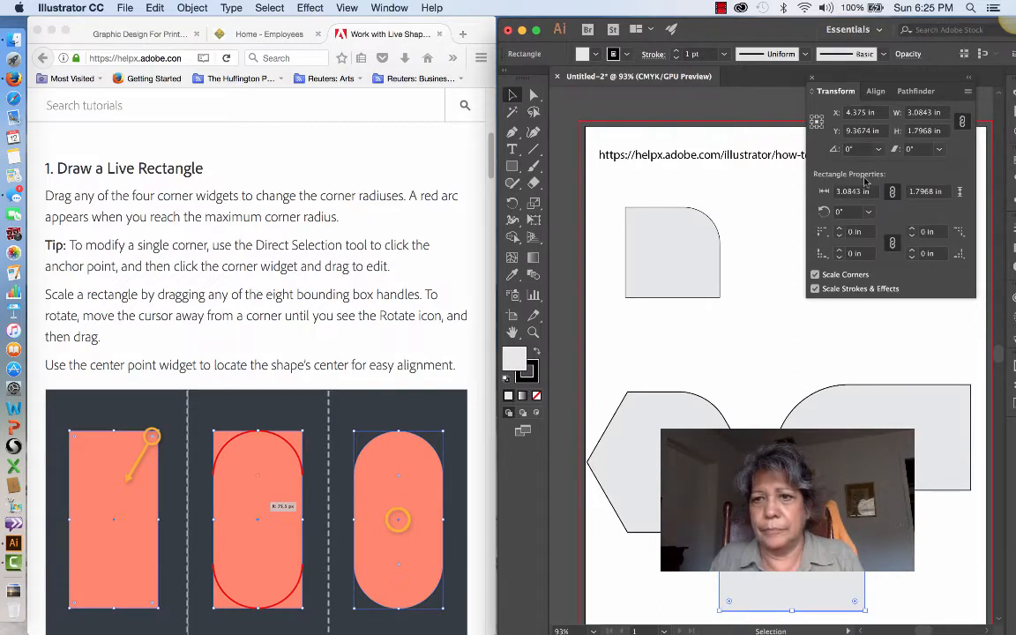
{"action": "double_click", "coordinate": [919, 113]}
{"action": "type", "text": "2"}
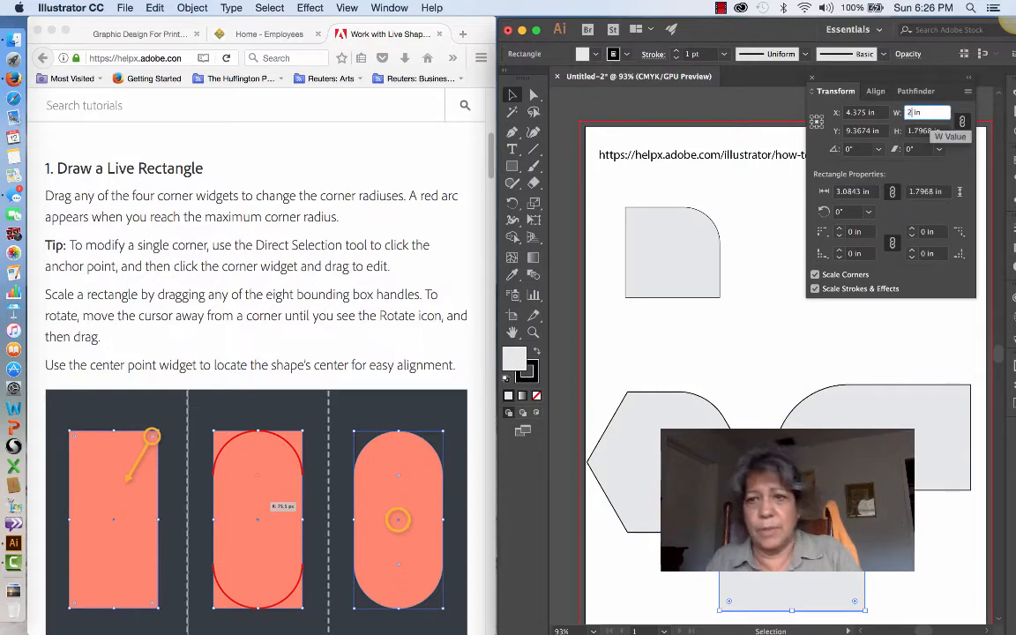
{"action": "key", "text": "Return"}
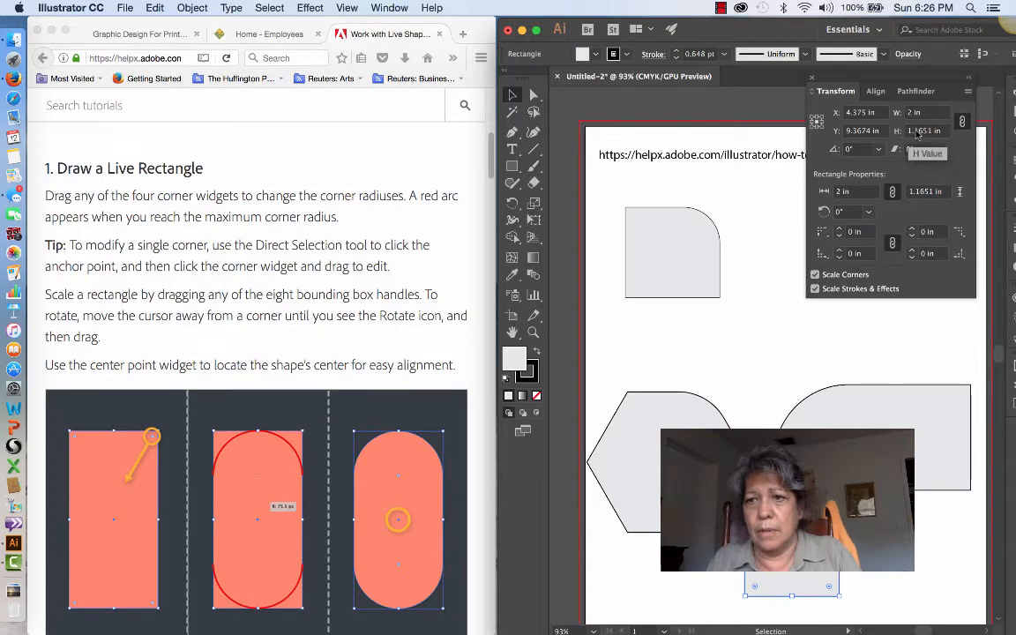
{"action": "double_click", "coordinate": [917, 132]}
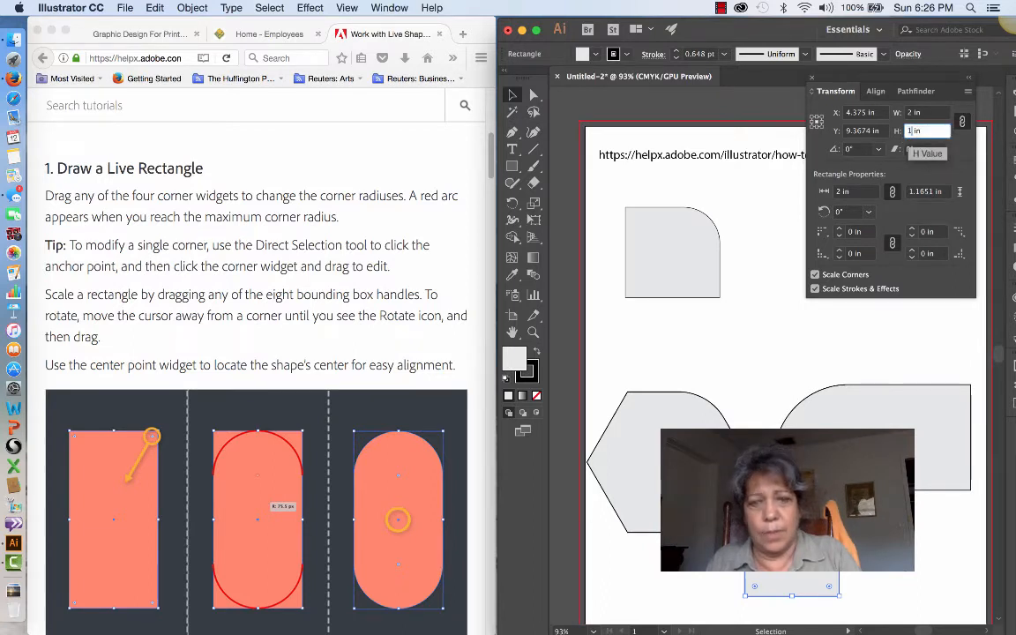
{"action": "type", "text": "1"}
{"action": "key", "text": "Tab"}
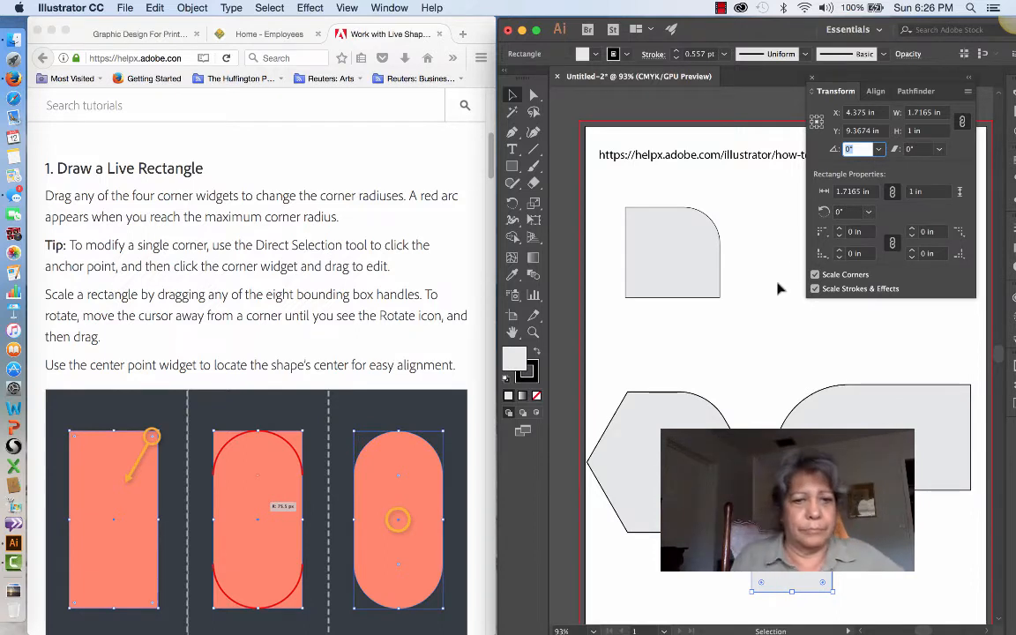
{"action": "left_click", "coordinate": [737, 359]}
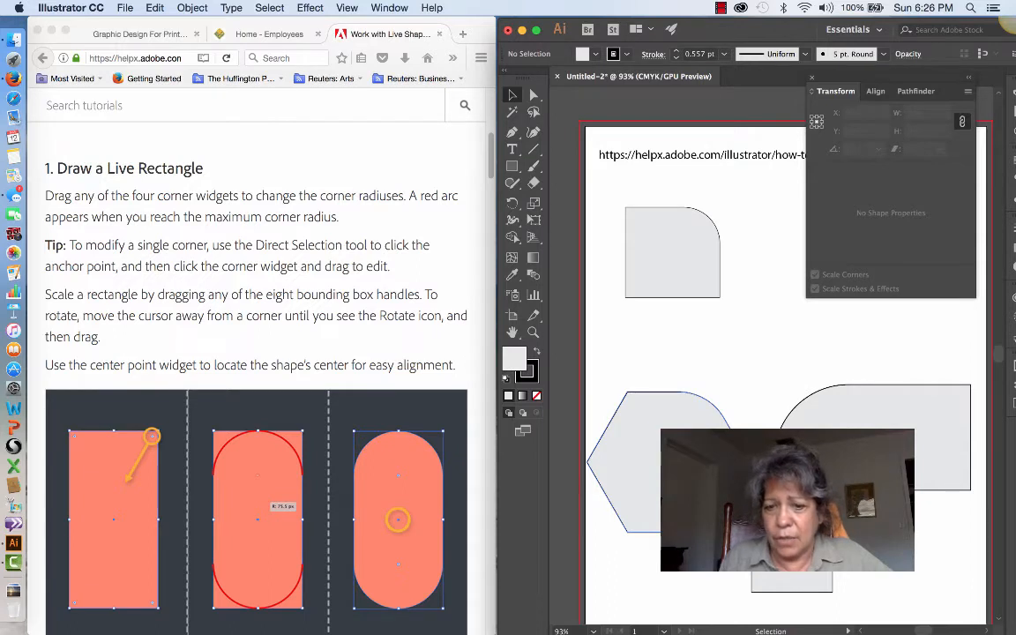
Step: Align the hexagon and the rounded rectangle beside it by their vertical centers, leaving nothing selected
{"action": "left_click", "coordinate": [609, 494]}
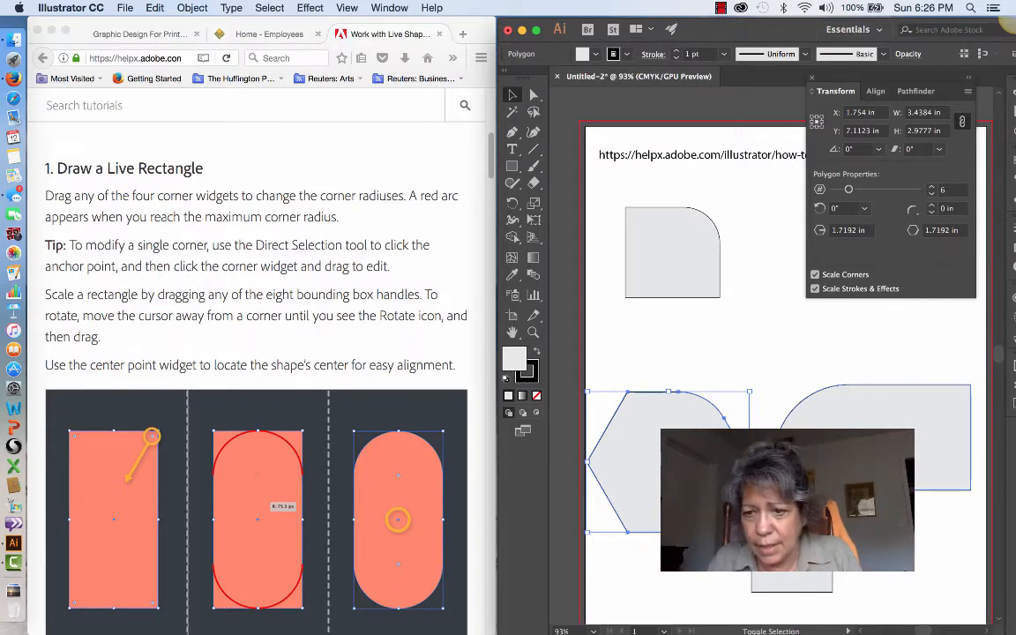
{"action": "left_click", "coordinate": [909, 438], "text": "shift"}
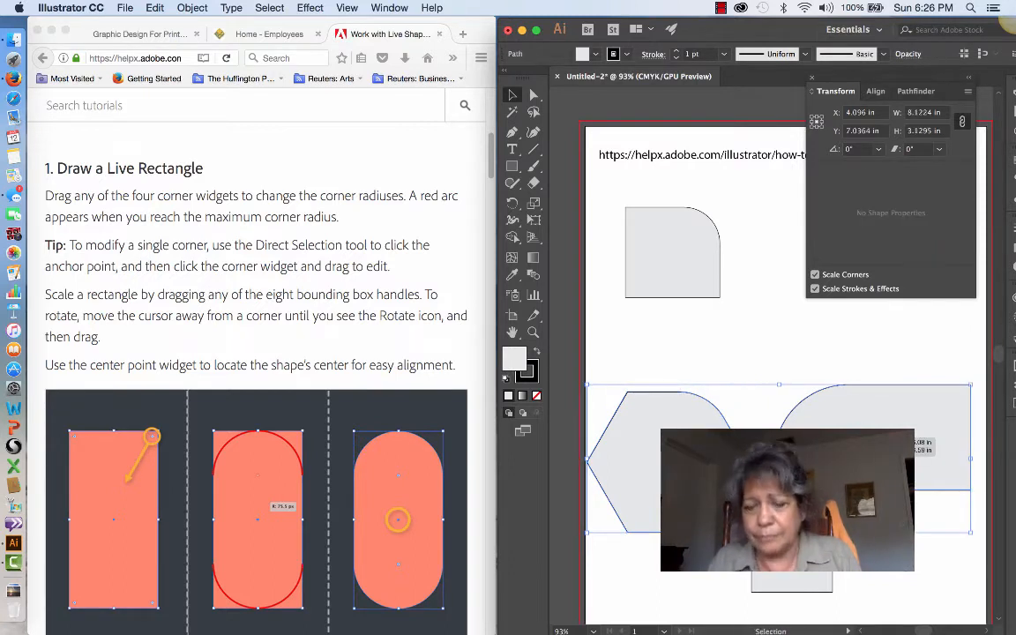
{"action": "left_click", "coordinate": [877, 92]}
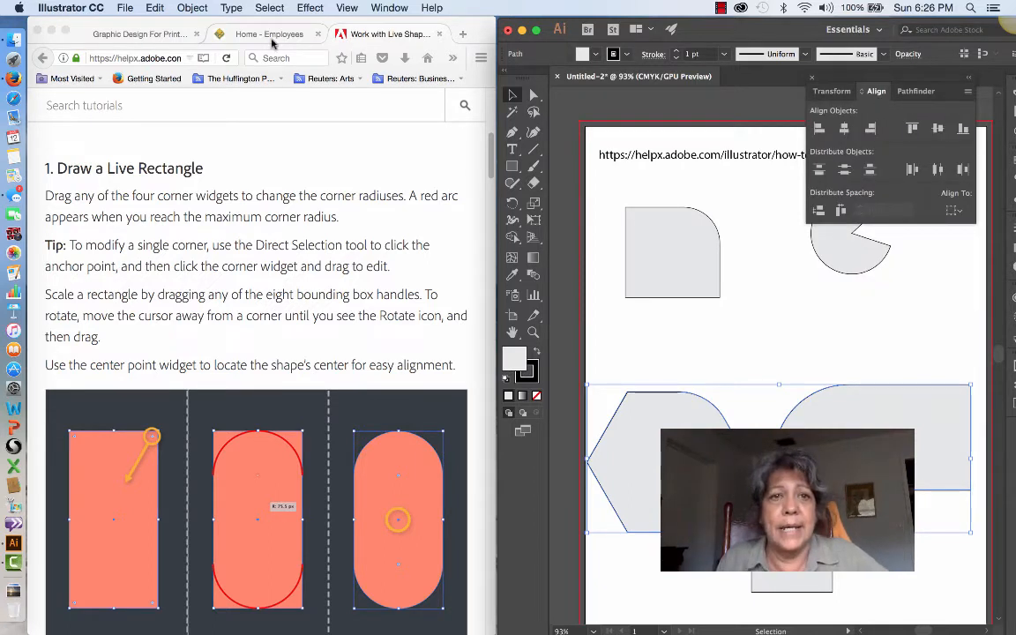
{"action": "left_click", "coordinate": [393, 7]}
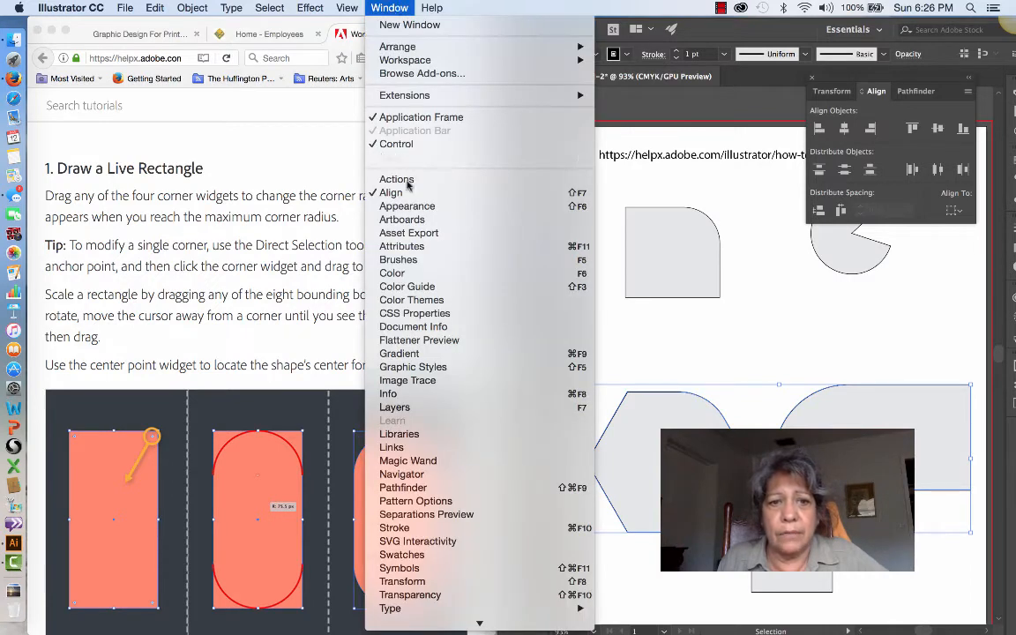
{"action": "left_click", "coordinate": [383, 12]}
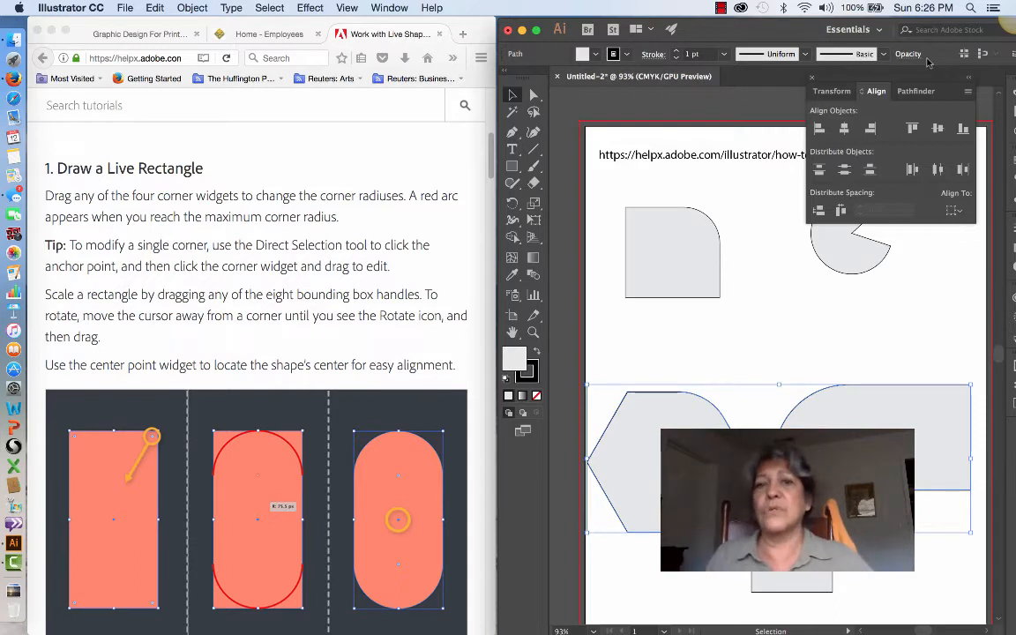
{"action": "left_click", "coordinate": [939, 129]}
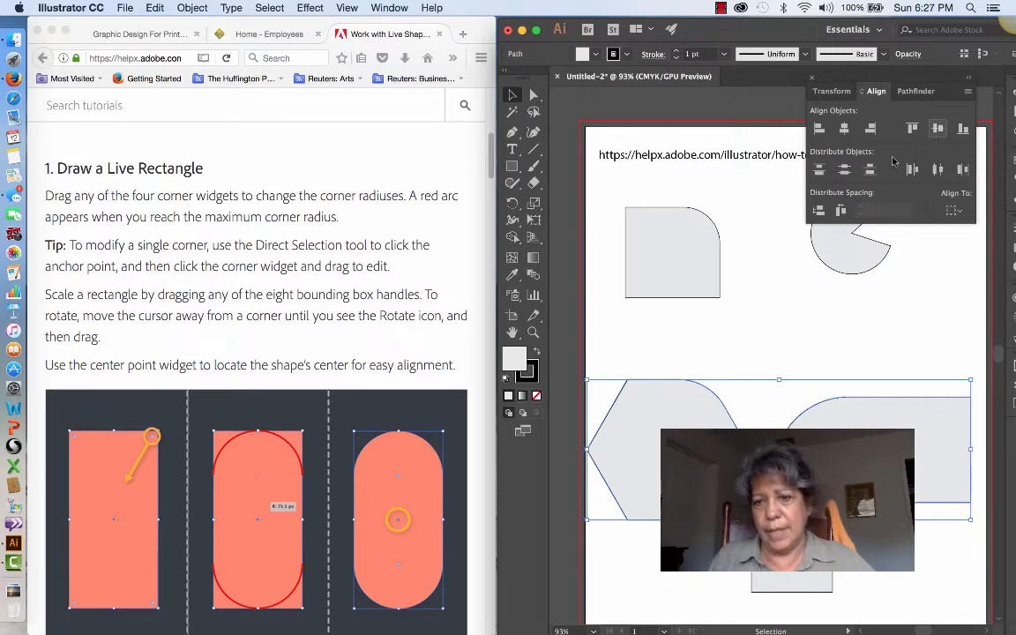
{"action": "left_click", "coordinate": [766, 351]}
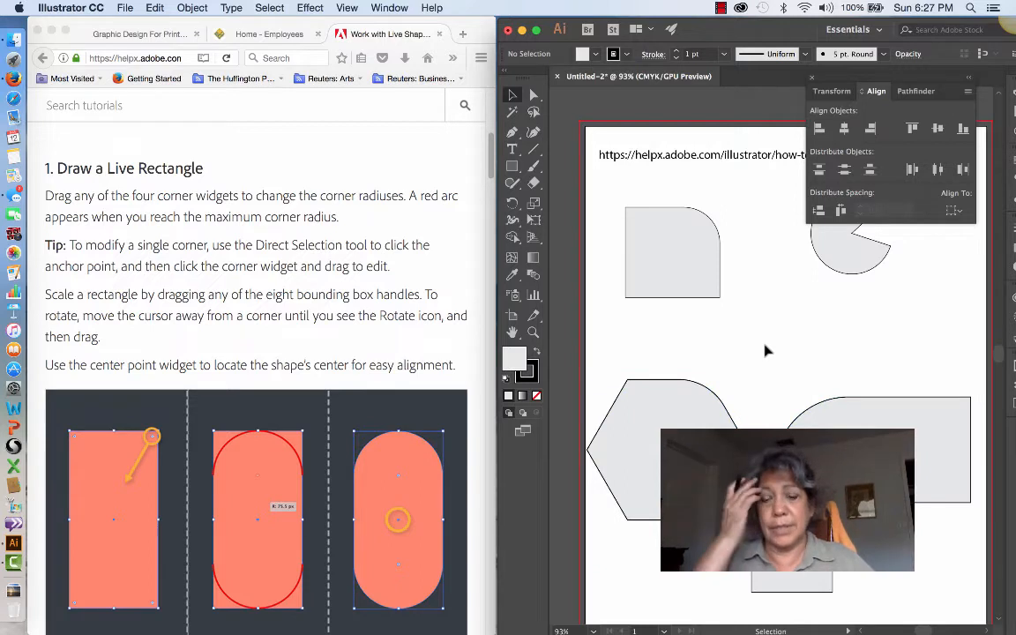
{"action": "left_click", "coordinate": [719, 9]}
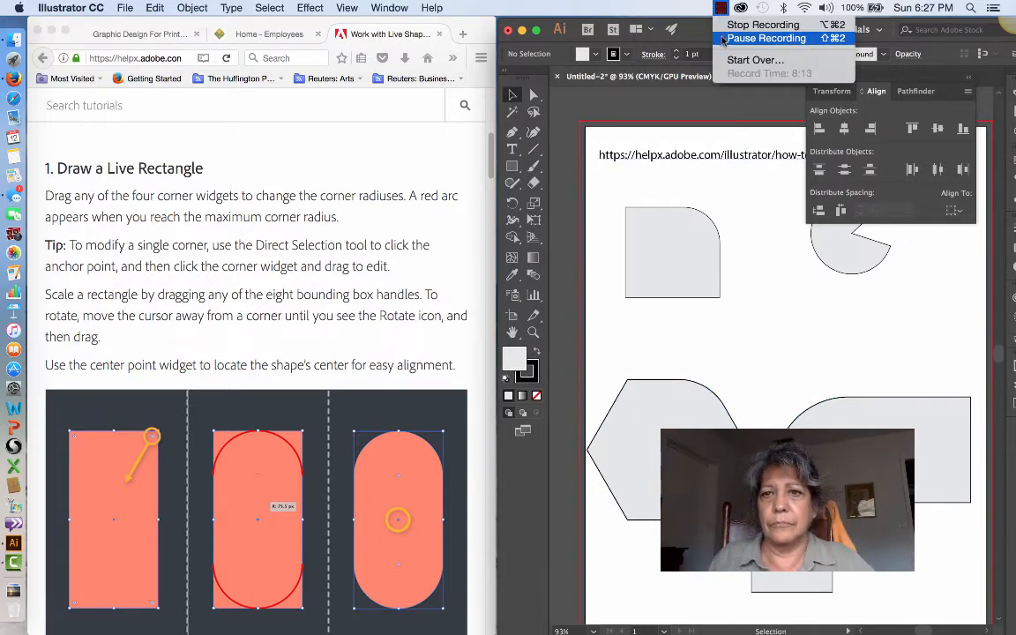
{"action": "left_click", "coordinate": [764, 39]}
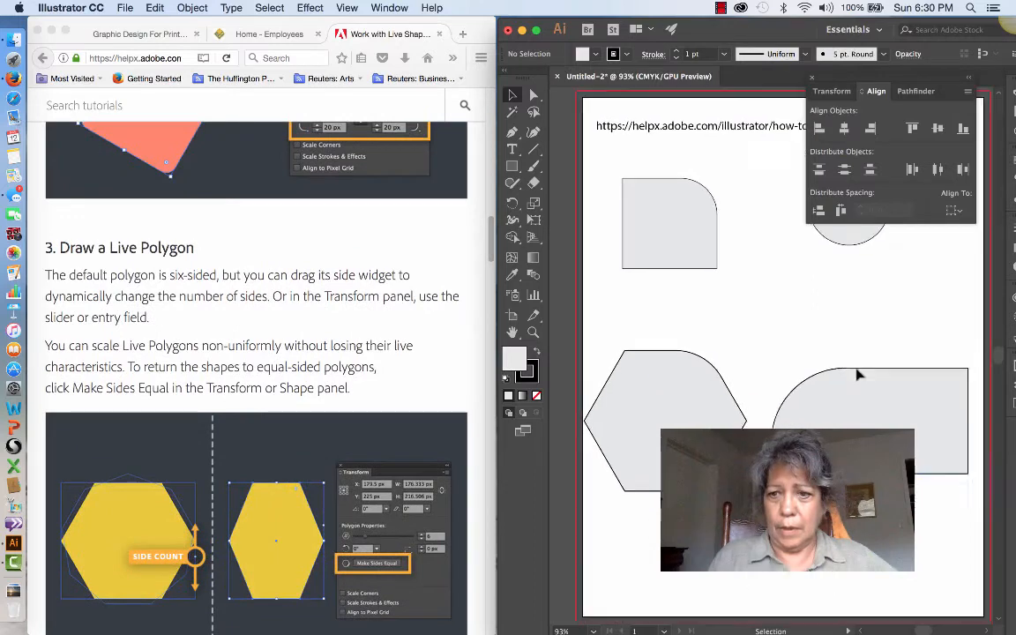
Step: Delete all the drawn shapes from the artboard, keeping the URL text
{"action": "scroll", "coordinate": [851, 371], "scroll_direction": "down", "scroll_amount": 2}
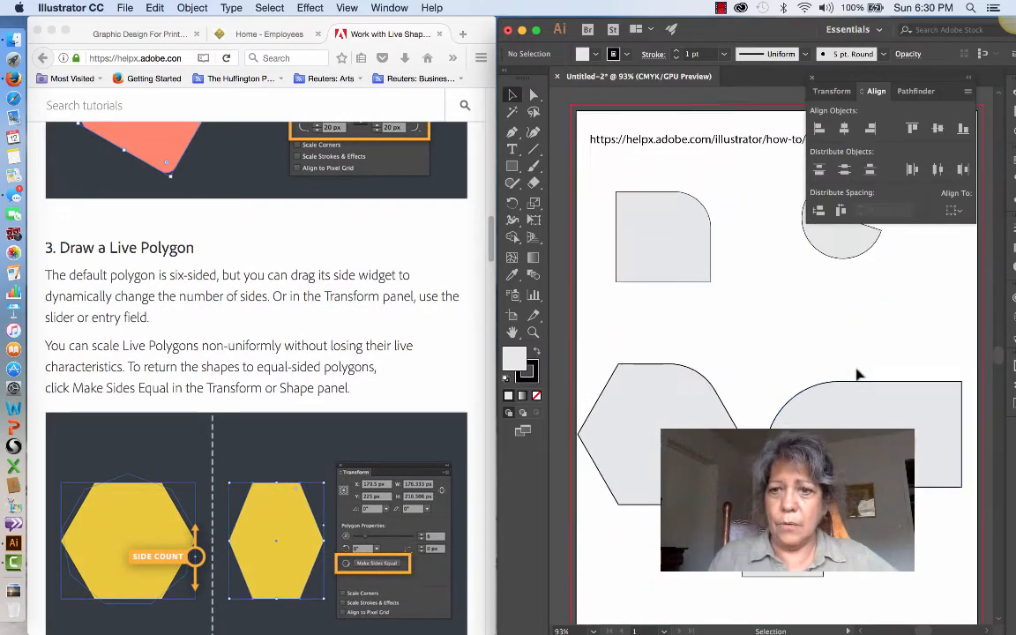
{"action": "scroll", "coordinate": [857, 375], "scroll_direction": "up", "scroll_amount": 2}
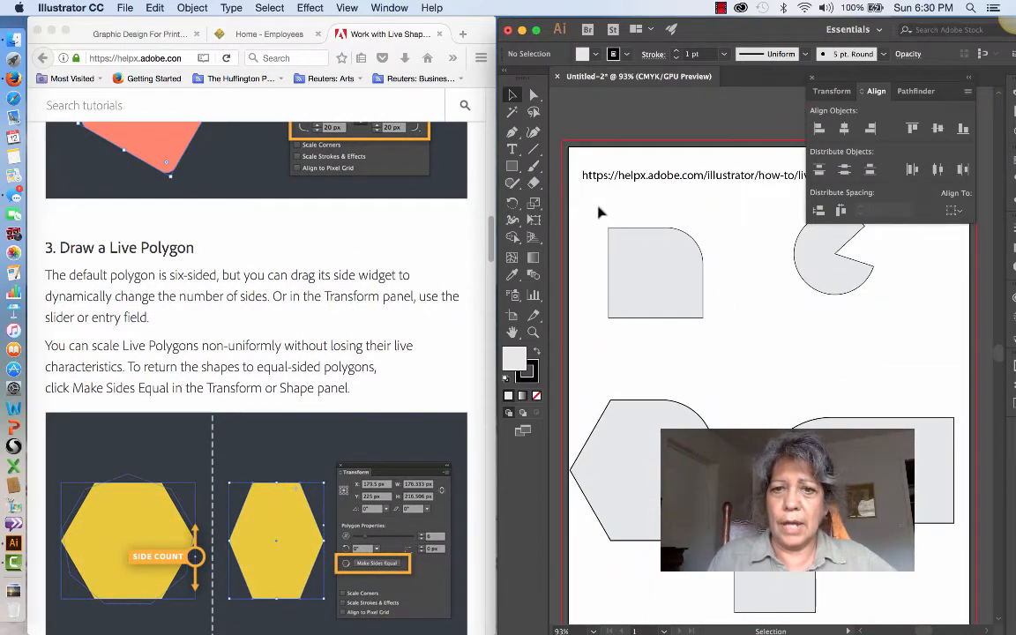
{"action": "left_click_drag", "start_coordinate": [599, 211], "coordinate": [913, 606]}
{"action": "key", "text": "Delete"}
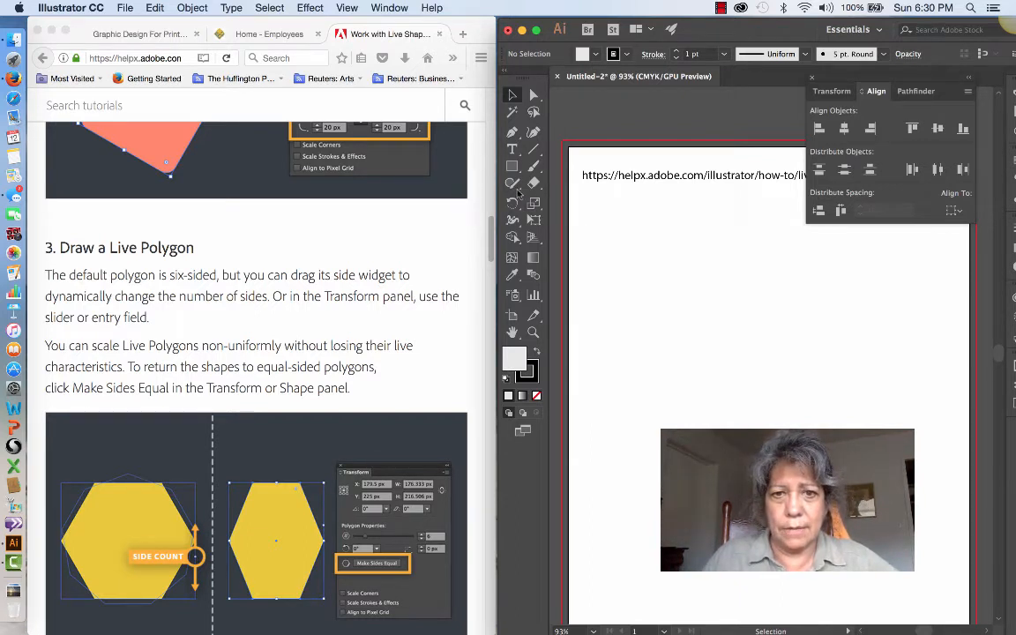
Step: Sketch a hexagon about 2.75 by 2.38 in below the URL with the Shaper tool, and change it to seven sides directly on the shape
{"action": "key", "text": "shift+n"}
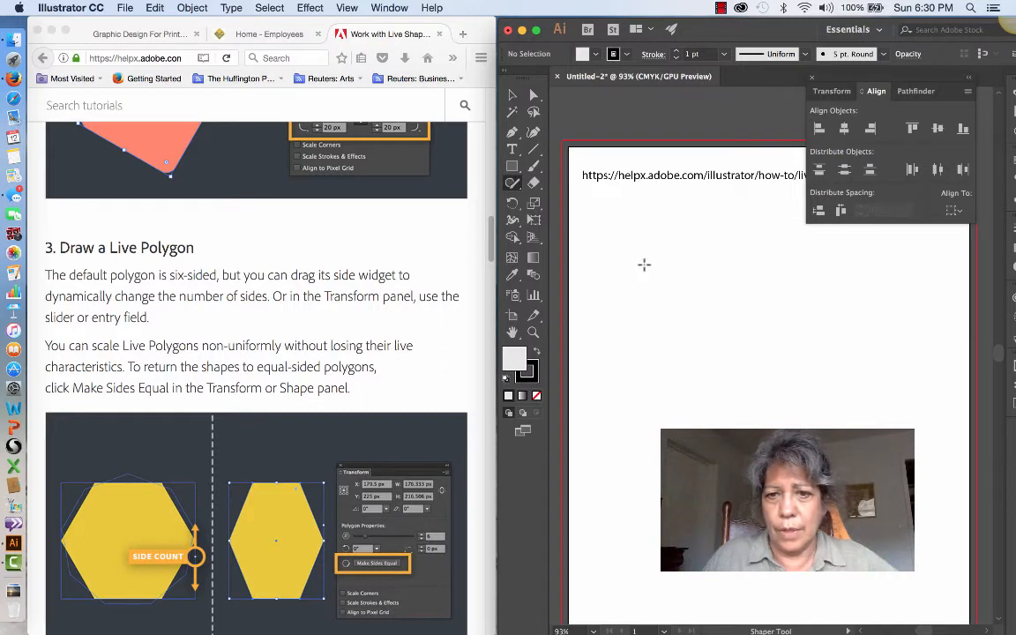
{"action": "mouse_move", "coordinate": [644, 265]}
{"action": "left_mouse_down"}
{"action": "mouse_move", "coordinate": [707, 269]}
{"action": "mouse_move", "coordinate": [746, 322]}
{"action": "mouse_move", "coordinate": [719, 389]}
{"action": "mouse_move", "coordinate": [641, 389]}
{"action": "mouse_move", "coordinate": [610, 333]}
{"action": "mouse_move", "coordinate": [652, 256]}
{"action": "left_mouse_up"}
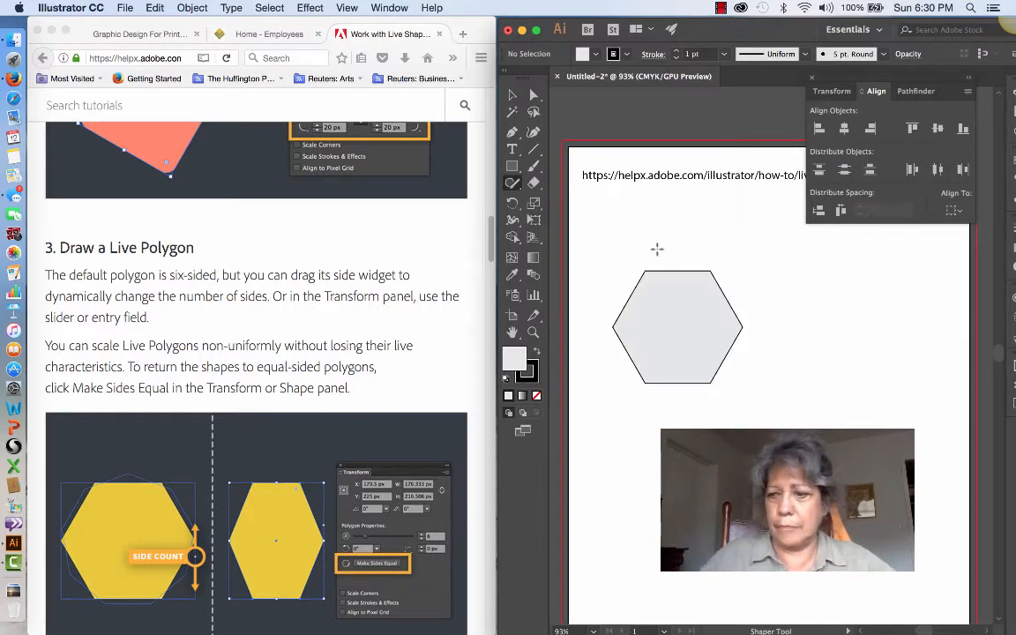
{"action": "left_click", "coordinate": [513, 94]}
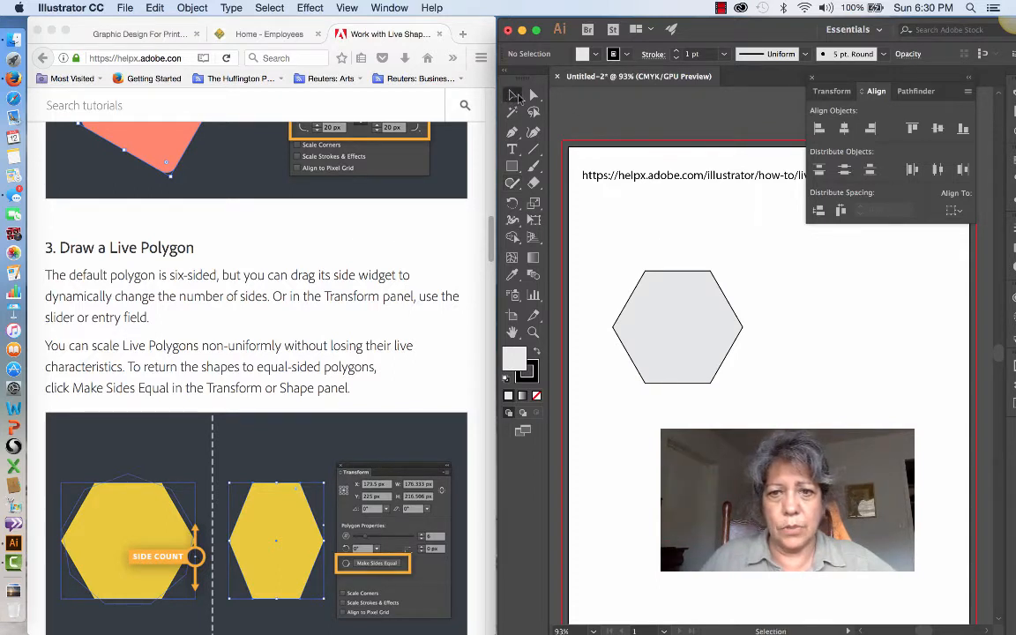
{"action": "left_click", "coordinate": [633, 296]}
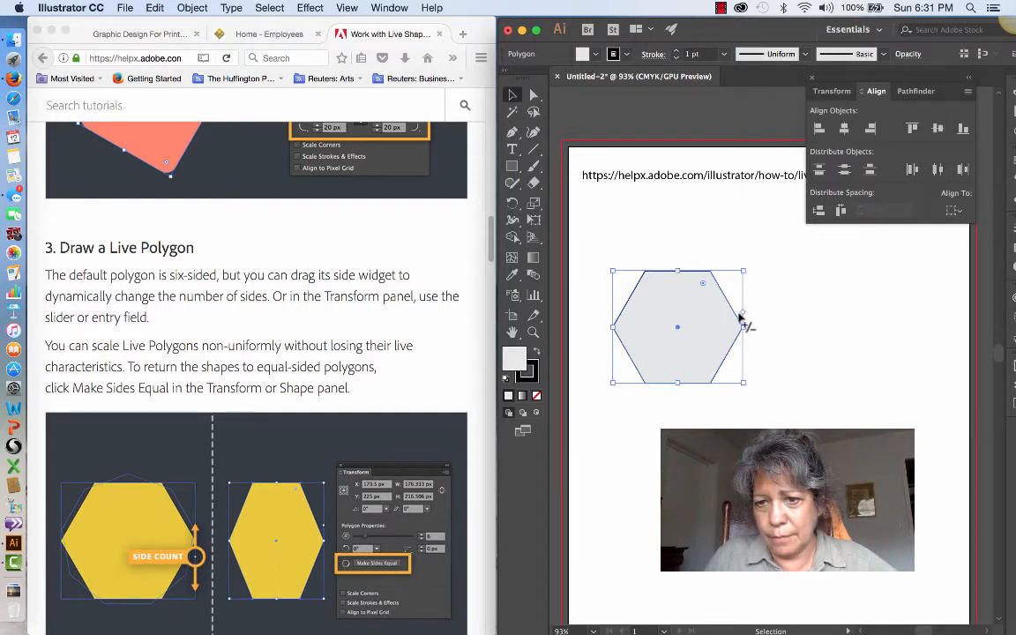
{"action": "mouse_move", "coordinate": [743, 314]}
{"action": "left_mouse_down"}
{"action": "mouse_move", "coordinate": [747, 303]}
{"action": "mouse_move", "coordinate": [750, 341]}
{"action": "mouse_move", "coordinate": [749, 305]}
{"action": "left_mouse_up"}
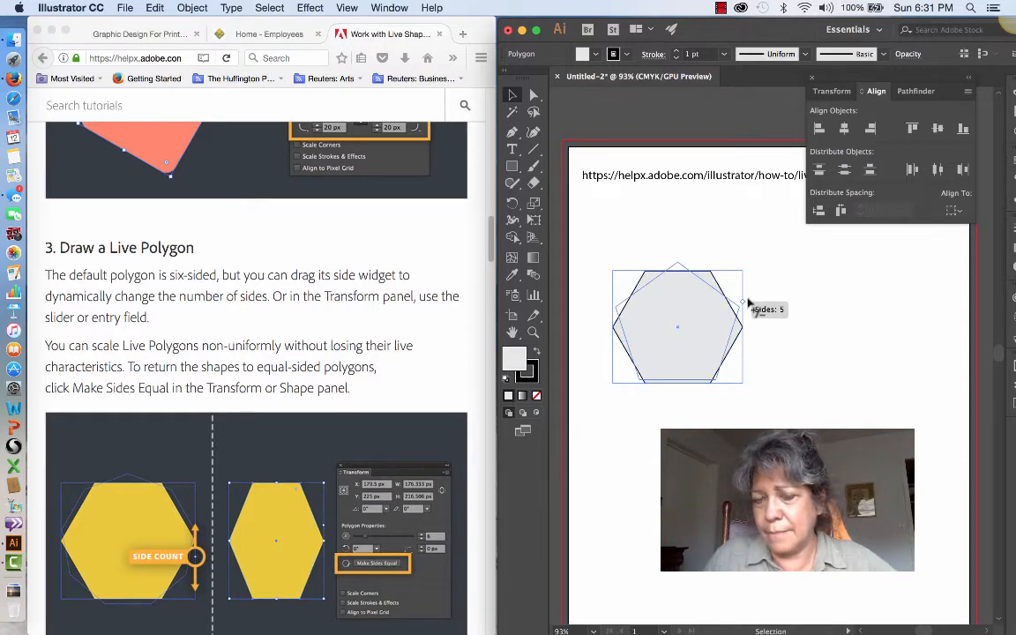
{"action": "left_click_drag", "start_coordinate": [747, 302], "coordinate": [747, 328]}
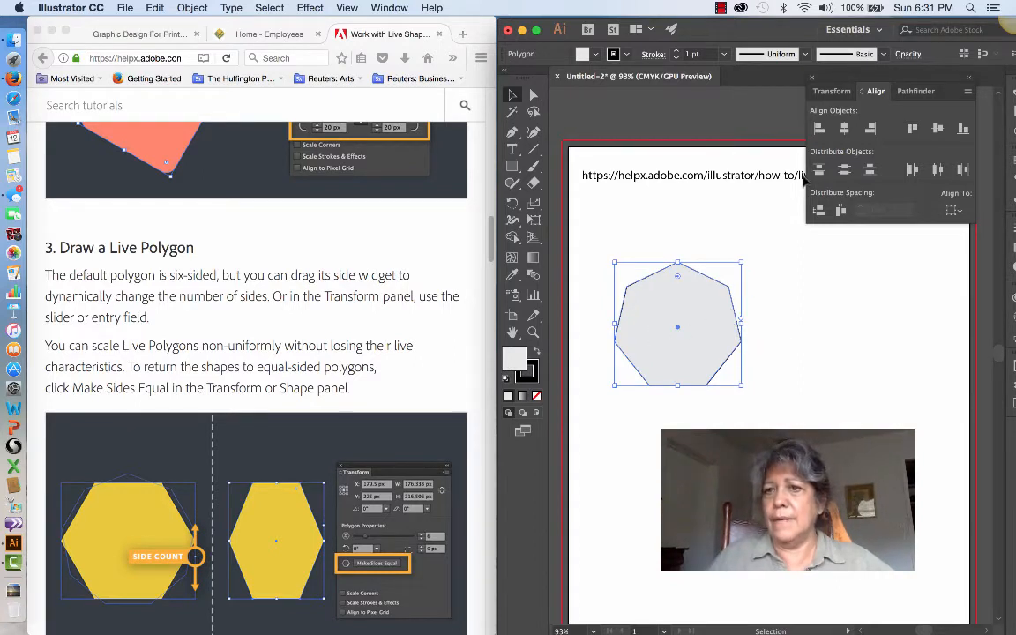
Step: Show the Transform settings for the polygon and step its side count down and back up to 7
{"action": "left_click", "coordinate": [843, 96]}
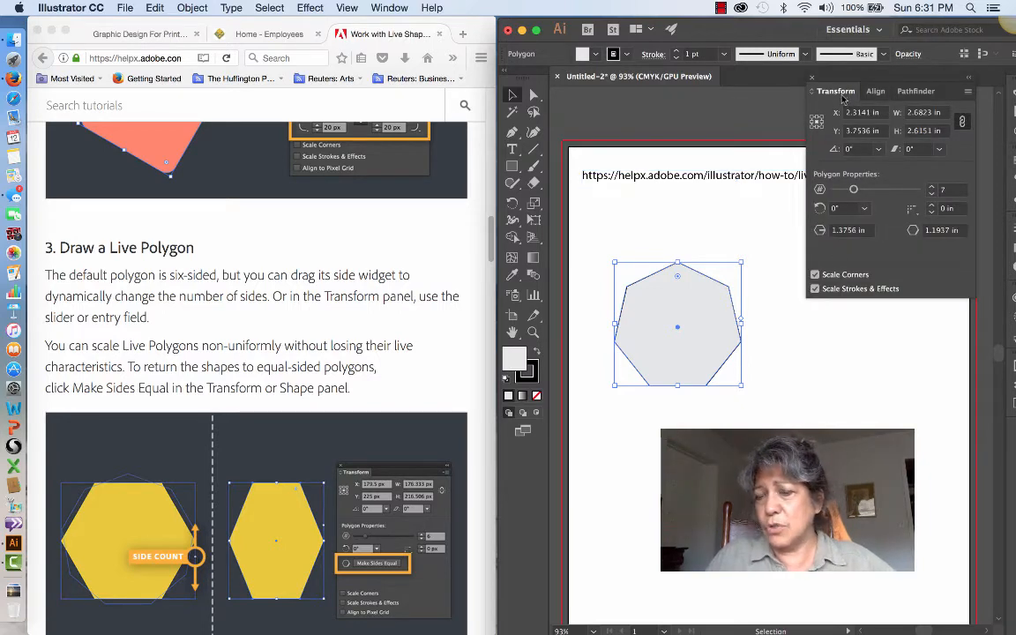
{"action": "left_click", "coordinate": [933, 192]}
{"action": "left_click", "coordinate": [933, 193]}
{"action": "left_click", "coordinate": [933, 187]}
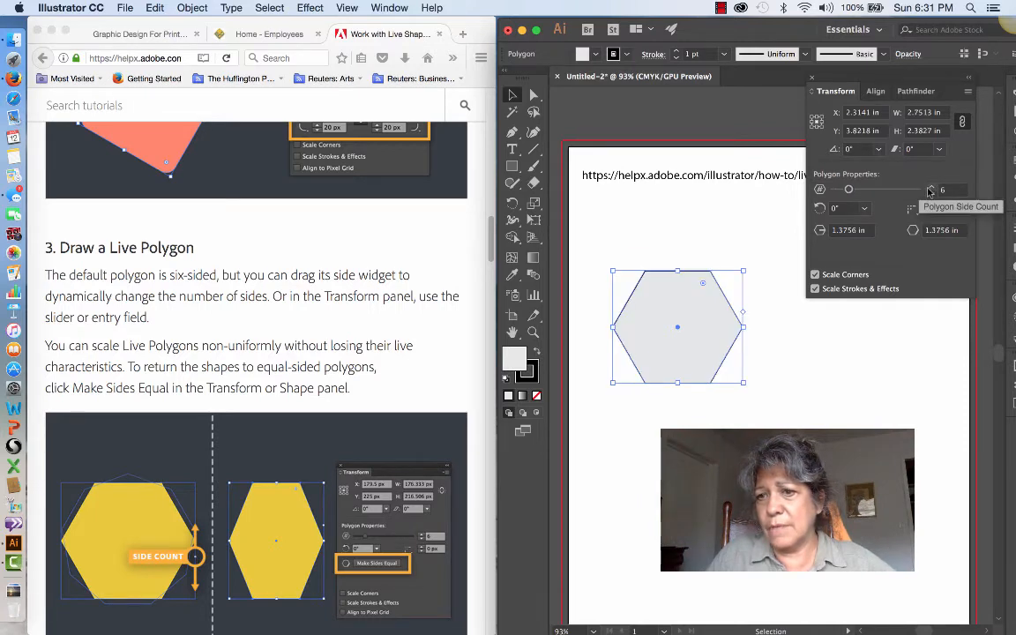
{"action": "left_click", "coordinate": [932, 187]}
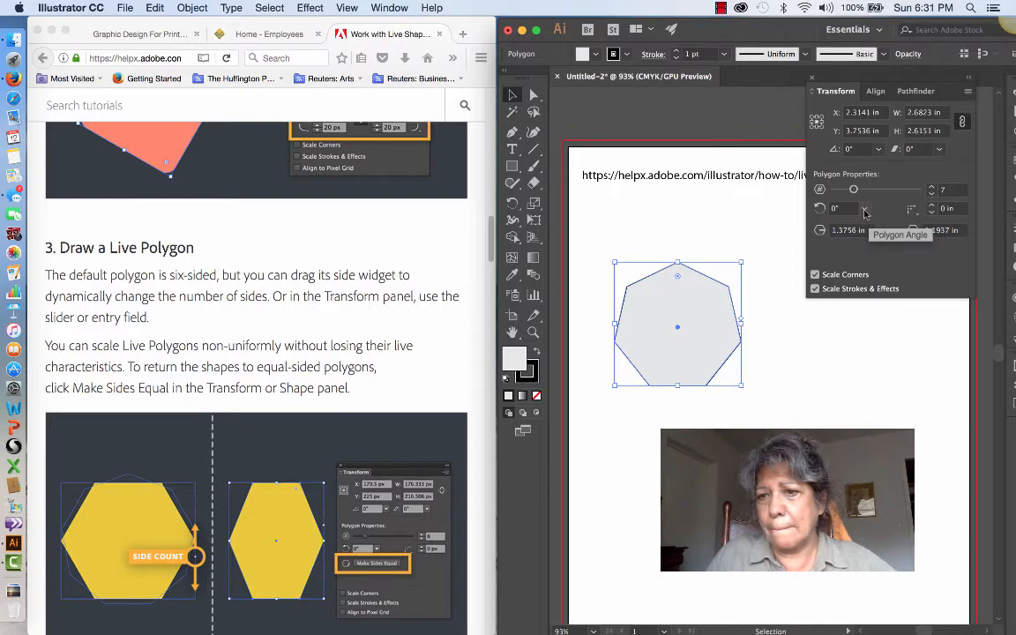
Step: Raise the corner radius of the seven-sided polygon to 0.875 in
{"action": "left_click", "coordinate": [934, 205]}
{"action": "left_click", "coordinate": [932, 206]}
{"action": "left_click", "coordinate": [932, 206]}
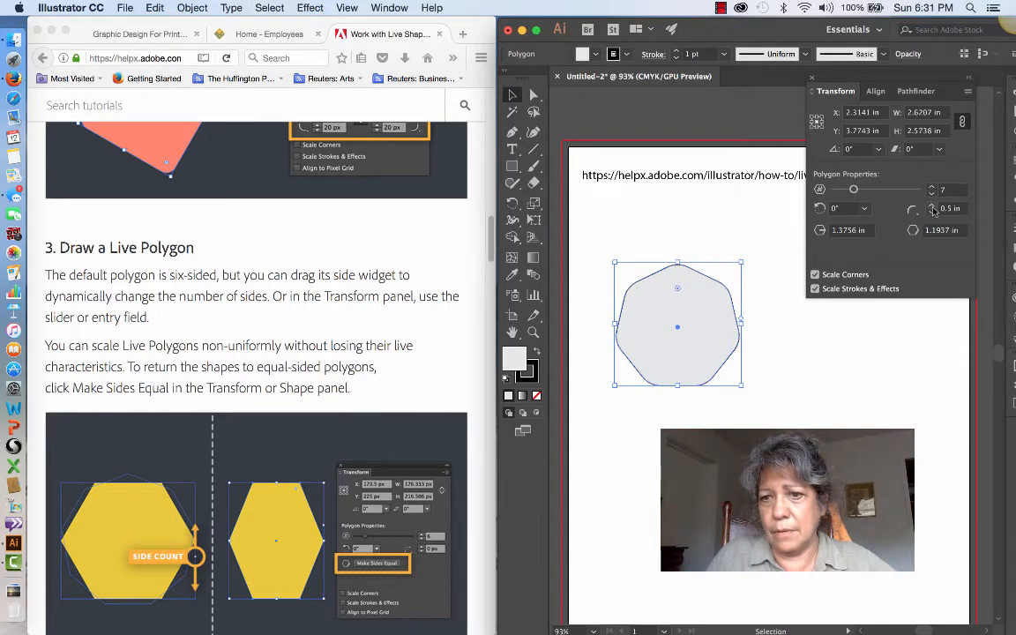
{"action": "left_click", "coordinate": [932, 206]}
{"action": "left_click", "coordinate": [932, 206]}
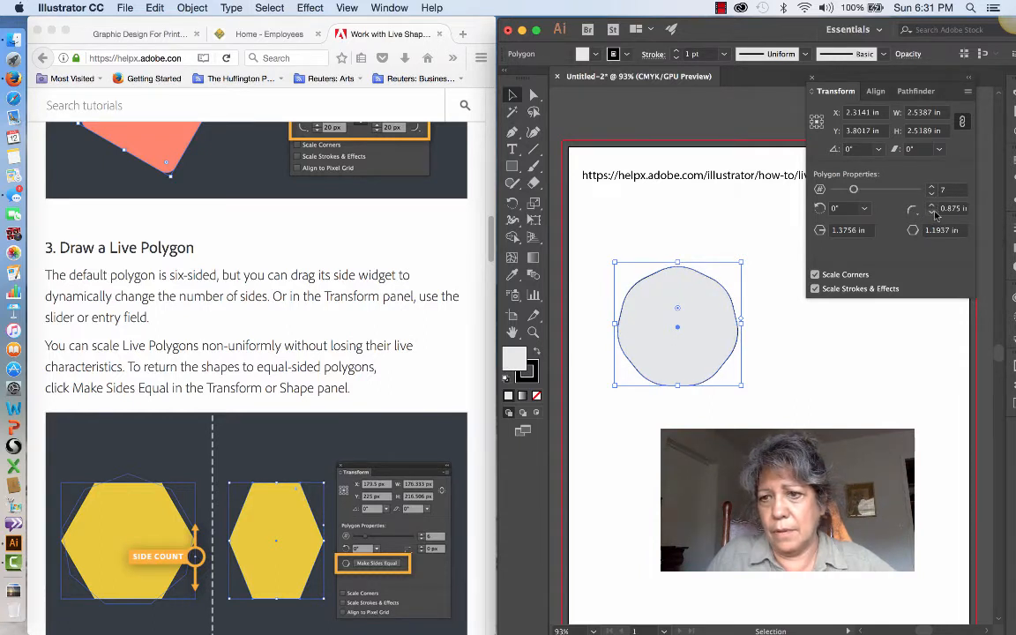
Step: Lower the polygon's corner radius to 0.125 in
{"action": "left_click", "coordinate": [935, 211]}
{"action": "left_click", "coordinate": [934, 212]}
{"action": "left_click", "coordinate": [935, 212]}
{"action": "left_click", "coordinate": [934, 212]}
{"action": "left_click", "coordinate": [934, 212]}
{"action": "left_click", "coordinate": [934, 212]}
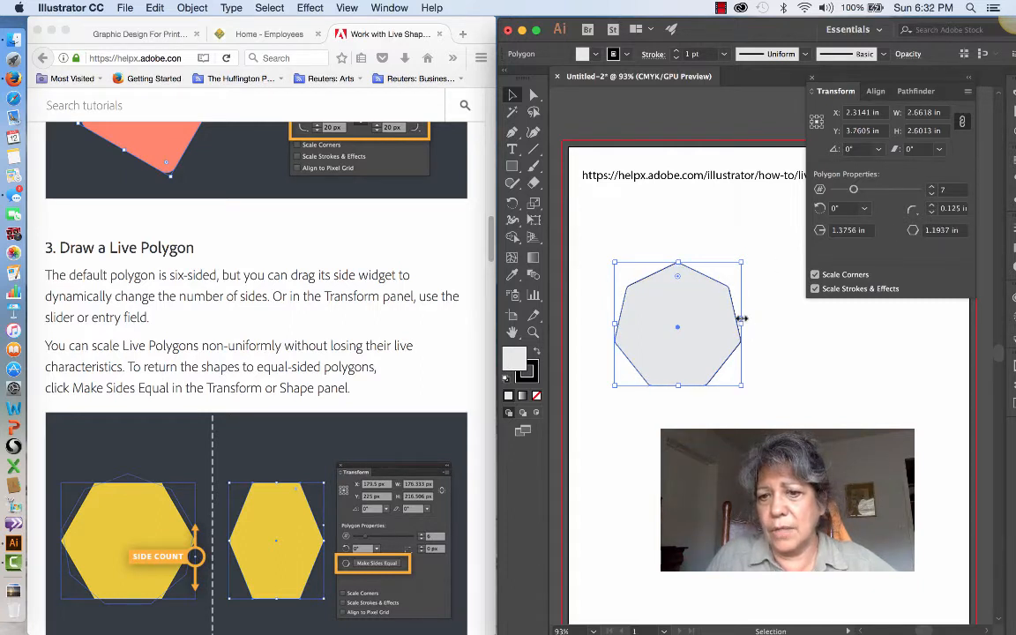
Step: Reduce the polygon to six sides and round all its corners to a radius of about 0.56 in directly on the shape
{"action": "mouse_move", "coordinate": [743, 319]}
{"action": "left_mouse_down"}
{"action": "mouse_move", "coordinate": [741, 311]}
{"action": "mouse_move", "coordinate": [747, 322]}
{"action": "left_mouse_up"}
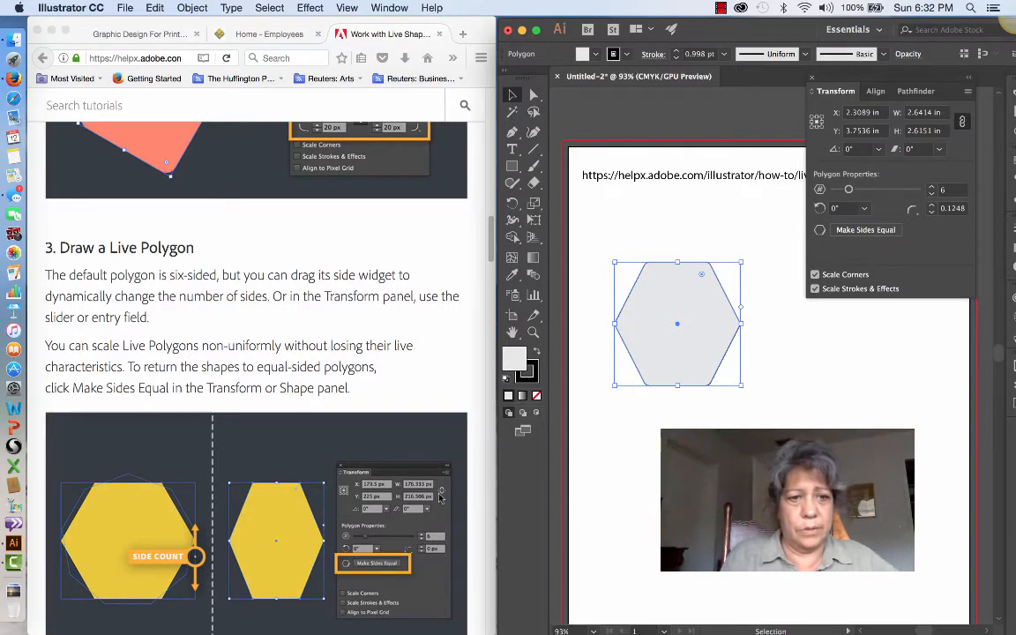
{"action": "scroll", "coordinate": [439, 499], "scroll_direction": "down", "scroll_amount": 10}
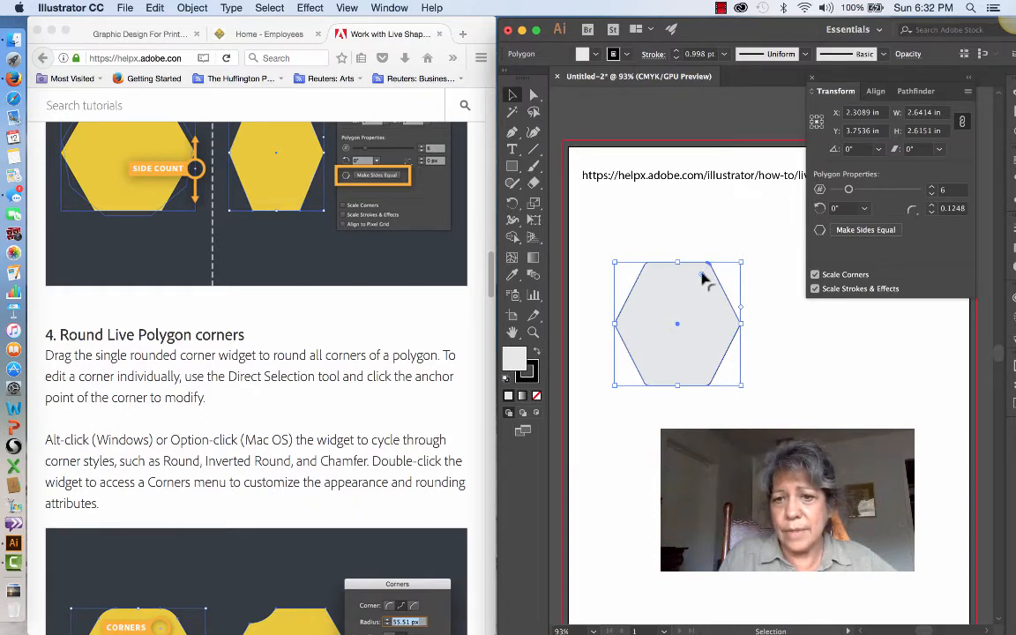
{"action": "mouse_move", "coordinate": [702, 273]}
{"action": "left_mouse_down"}
{"action": "mouse_move", "coordinate": [680, 315]}
{"action": "mouse_move", "coordinate": [697, 314]}
{"action": "mouse_move", "coordinate": [693, 288]}
{"action": "left_mouse_up"}
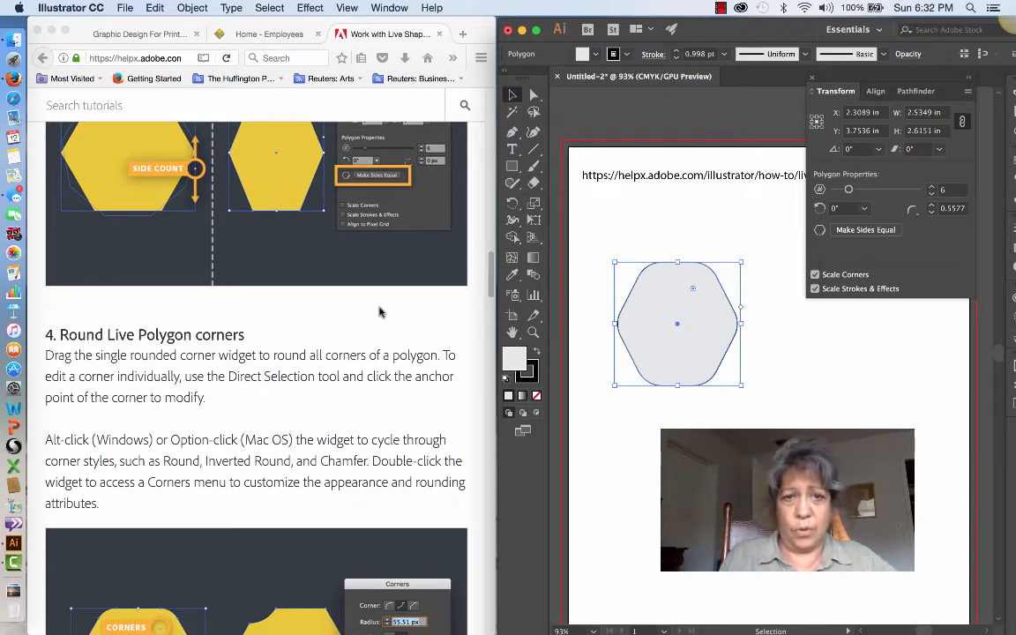
Step: Select only the hexagon's upper-right corner with the Direct Selection tool and increase its rounding almost to the shape's center
{"action": "left_click", "coordinate": [535, 95]}
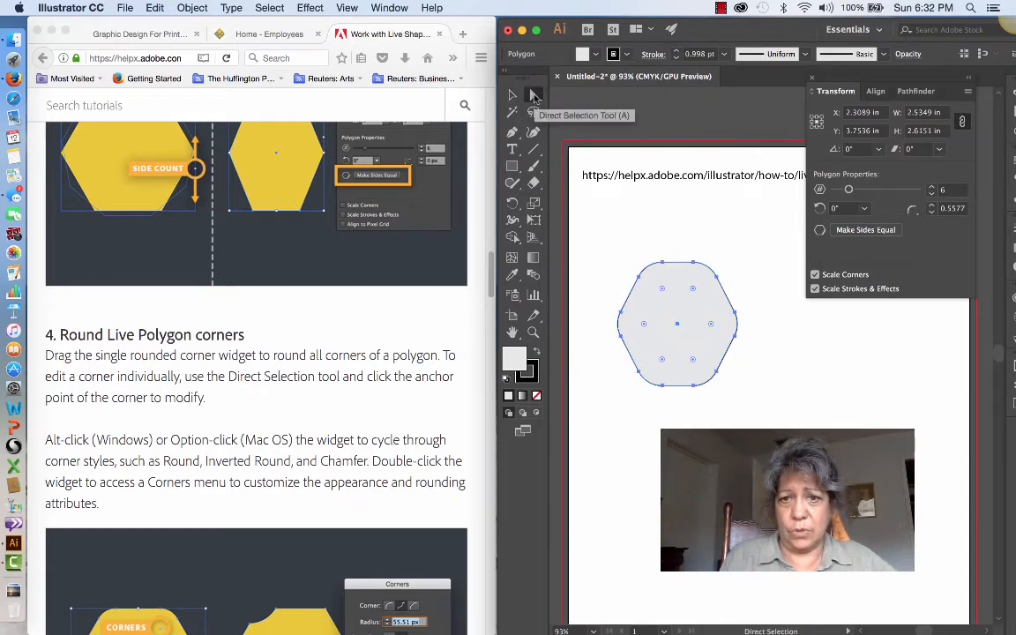
{"action": "left_click", "coordinate": [717, 276]}
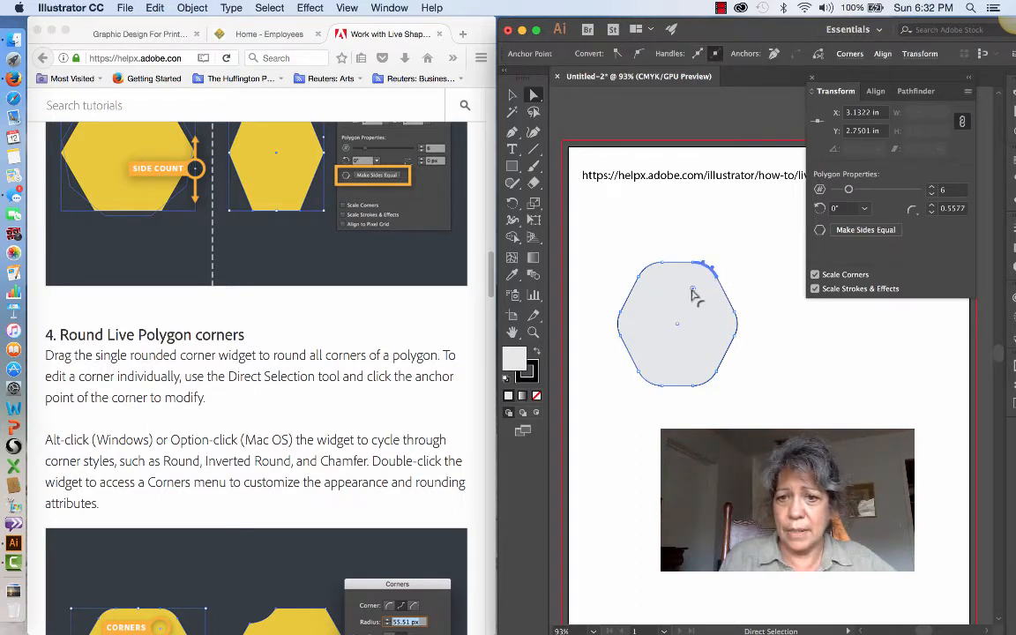
{"action": "left_click_drag", "start_coordinate": [693, 291], "coordinate": [671, 322]}
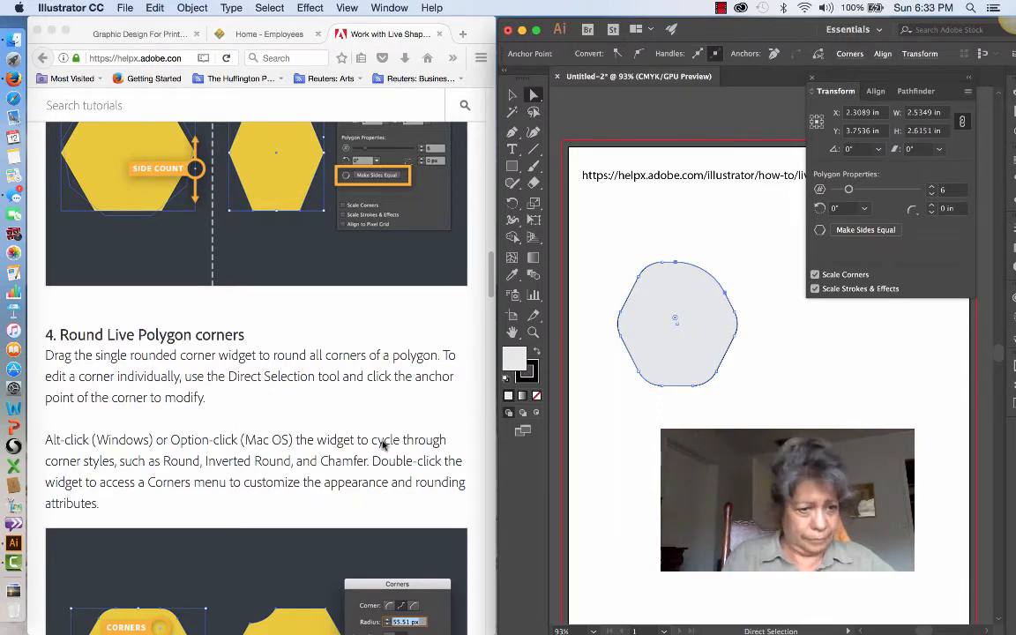
Step: Reduce the rounding of the hexagon's upper-right corner and cycle its corner style through Inverted Round to Chamfer
{"action": "scroll", "coordinate": [385, 445], "scroll_direction": "down", "scroll_amount": 2}
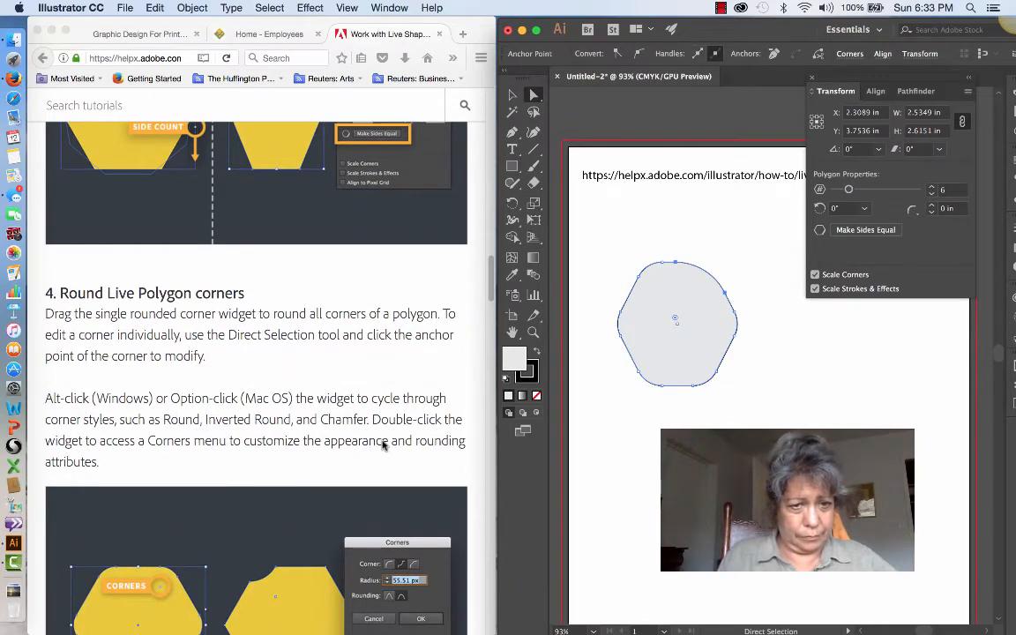
{"action": "scroll", "coordinate": [381, 442], "scroll_direction": "down", "scroll_amount": 2}
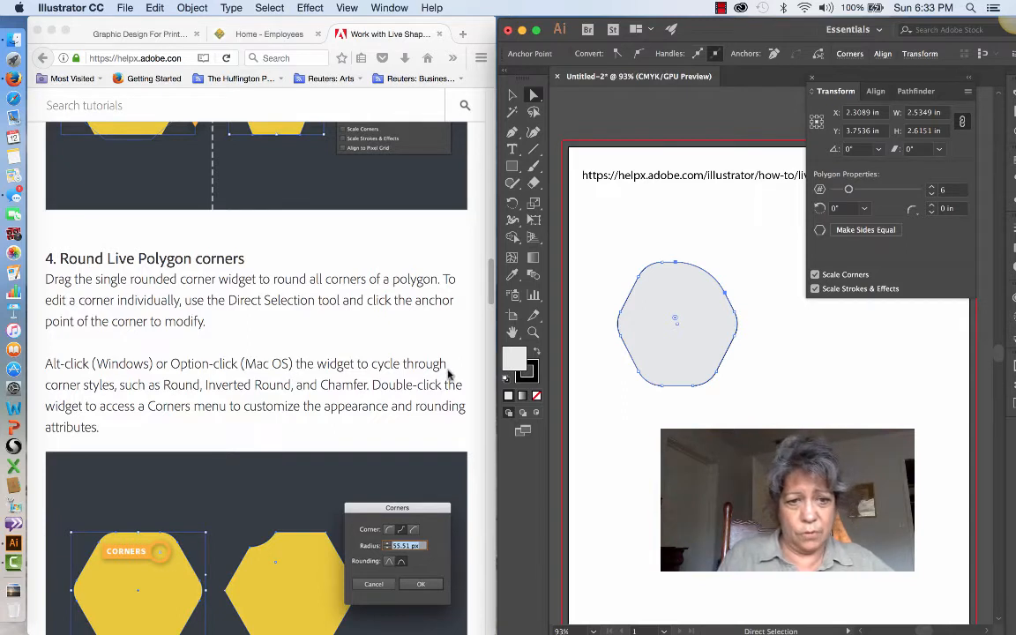
{"action": "left_click_drag", "start_coordinate": [676, 320], "coordinate": [697, 302]}
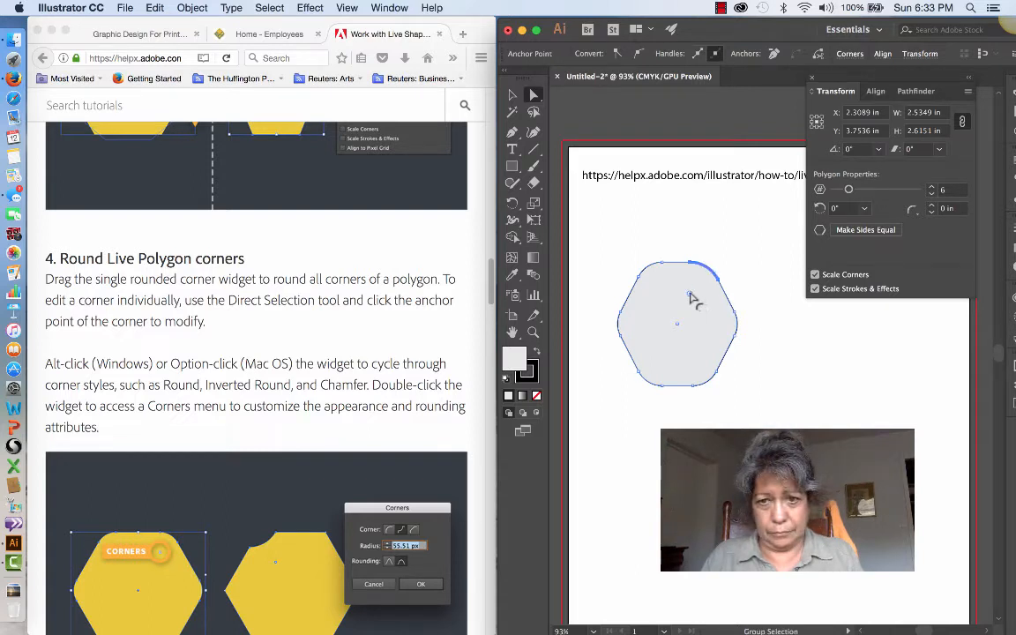
{"action": "mouse_move", "coordinate": [693, 298]}
{"action": "left_mouse_down"}
{"action": "mouse_move", "coordinate": [700, 318]}
{"action": "mouse_move", "coordinate": [708, 289]}
{"action": "mouse_move", "coordinate": [655, 334]}
{"action": "mouse_move", "coordinate": [658, 313]}
{"action": "mouse_move", "coordinate": [691, 295]}
{"action": "left_mouse_up"}
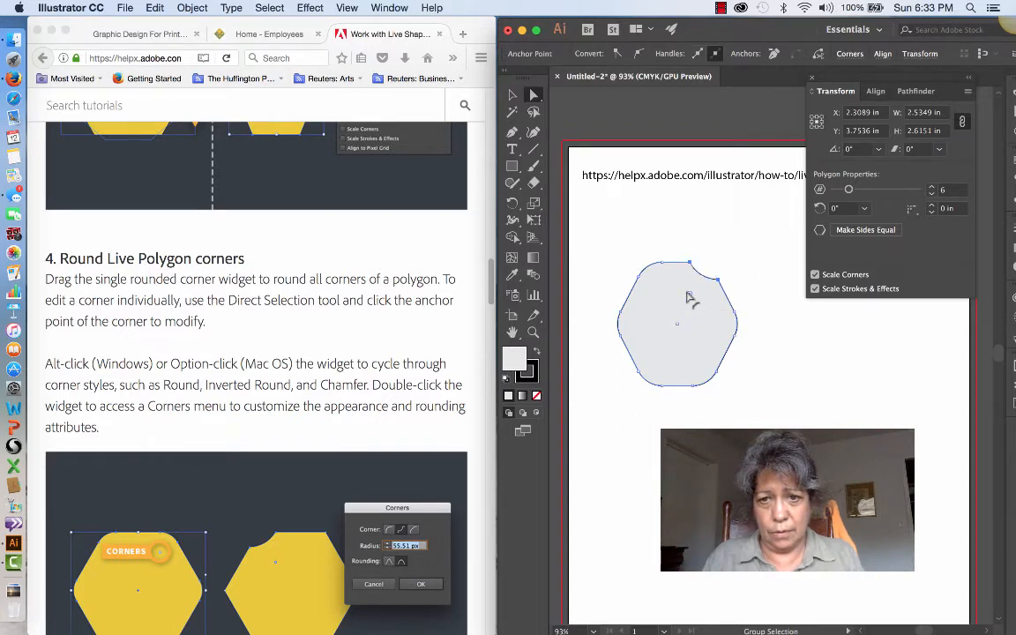
{"action": "left_click", "coordinate": [692, 298], "text": "alt"}
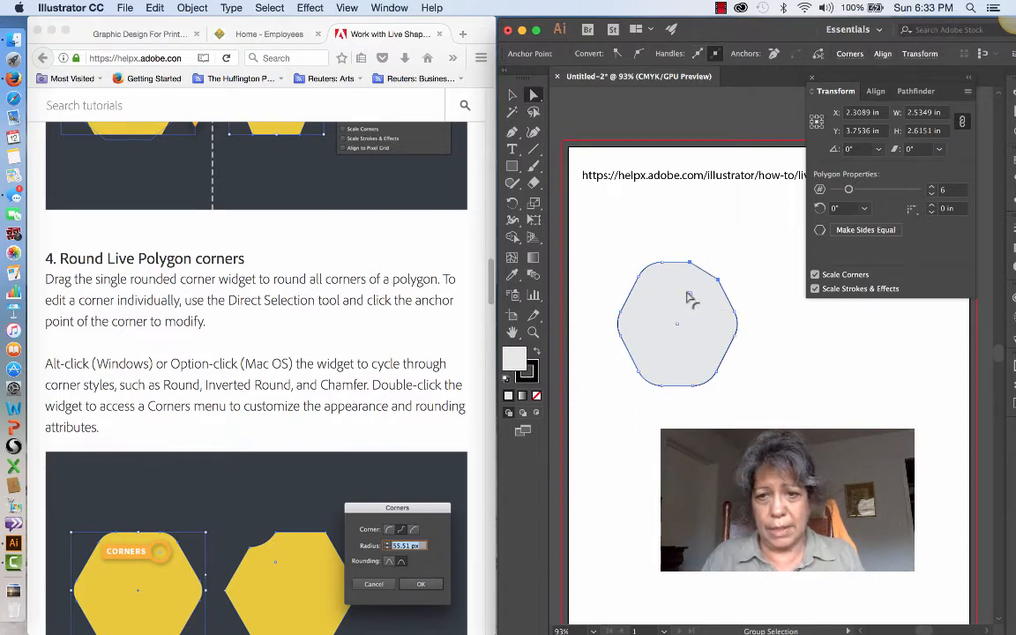
Step: Cycle the hexagon's upper-right corner repeatedly through the available corner styles, ending on Inverted Round
{"action": "left_click", "coordinate": [692, 298], "text": "alt"}
{"action": "left_click", "coordinate": [692, 298], "text": "alt"}
{"action": "left_click", "coordinate": [691, 298], "text": "alt"}
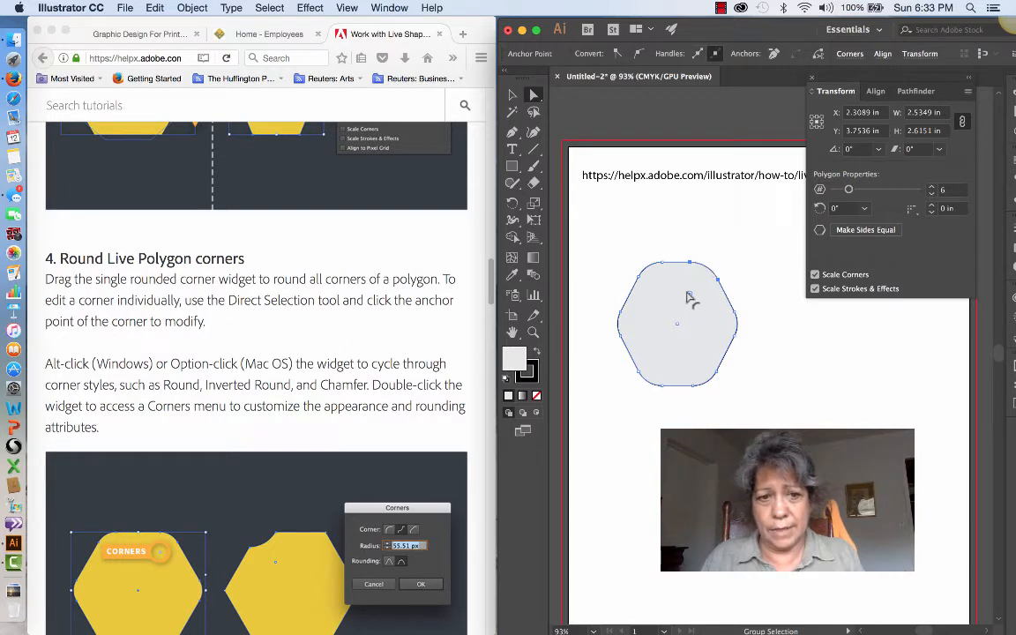
{"action": "left_click", "coordinate": [691, 298], "text": "alt"}
{"action": "left_click", "coordinate": [691, 298], "text": "alt"}
{"action": "left_click", "coordinate": [692, 298], "text": "alt"}
{"action": "left_click", "coordinate": [691, 298], "text": "alt"}
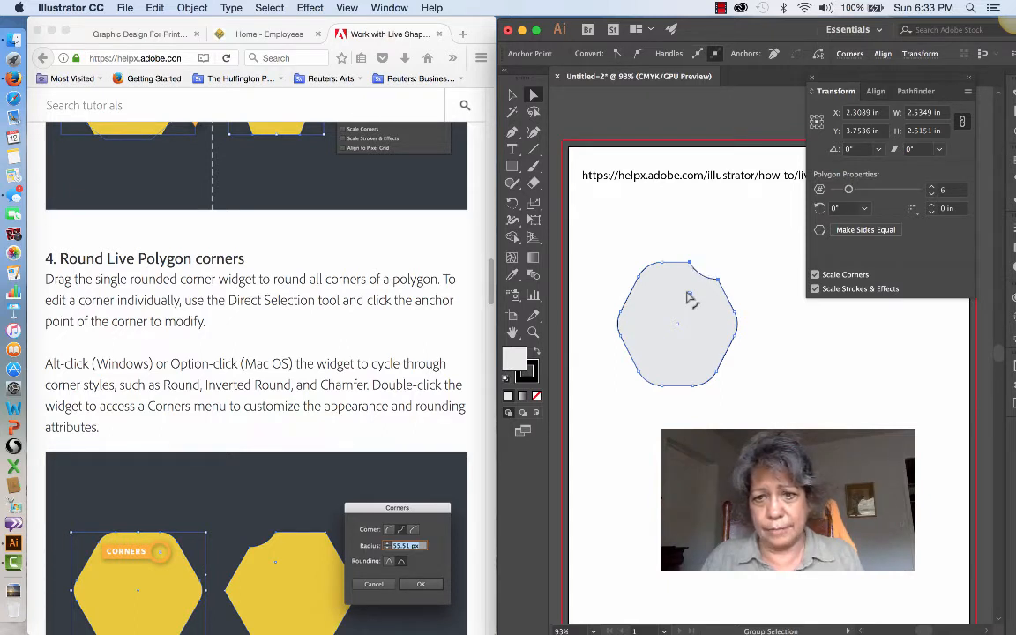
{"action": "left_click", "coordinate": [692, 298], "text": "alt"}
{"action": "left_click", "coordinate": [692, 299], "text": "alt"}
{"action": "left_click", "coordinate": [691, 298], "text": "alt"}
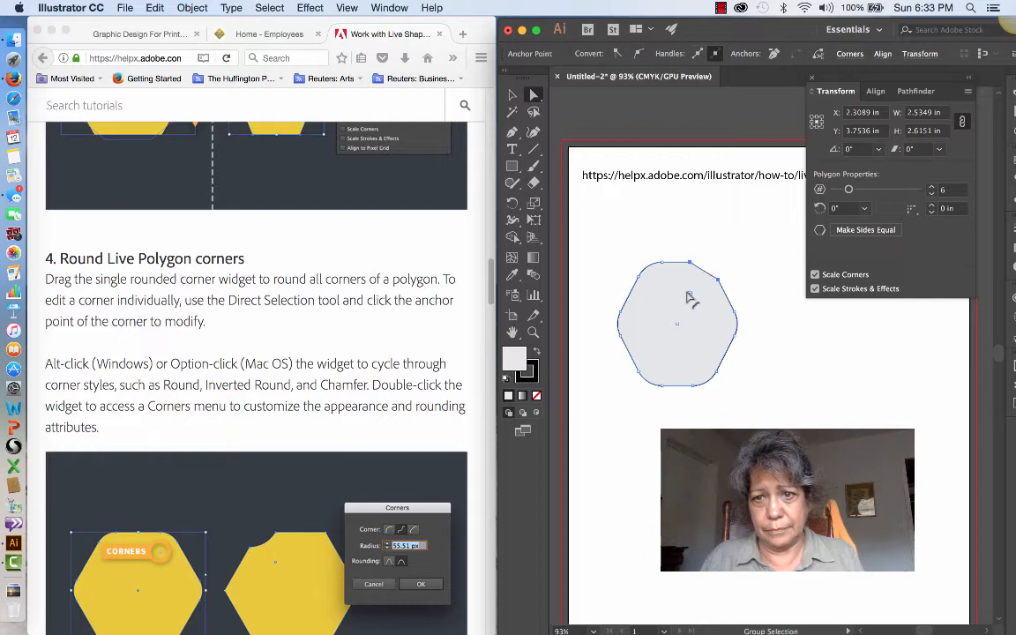
{"action": "left_click", "coordinate": [691, 299], "text": "alt"}
{"action": "left_click", "coordinate": [692, 298], "text": "alt"}
Step: Advance the tutorial page to section 5, Draw a Live Ellipse, and delete the hexagon from the artboard
{"action": "scroll", "coordinate": [332, 468], "scroll_direction": "down", "scroll_amount": 10}
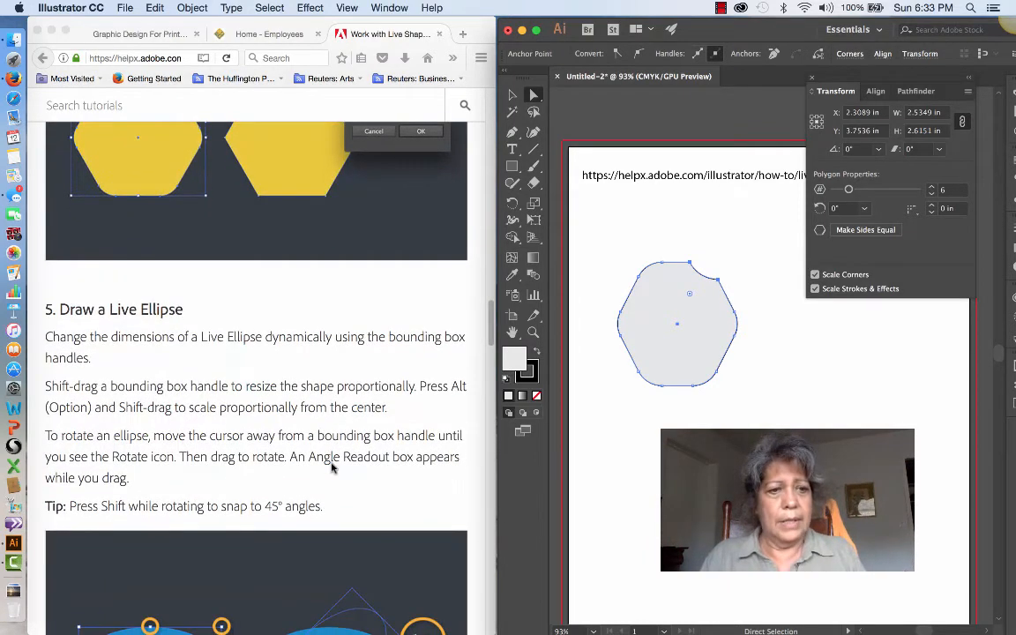
{"action": "scroll", "coordinate": [332, 468], "scroll_direction": "down", "scroll_amount": 2}
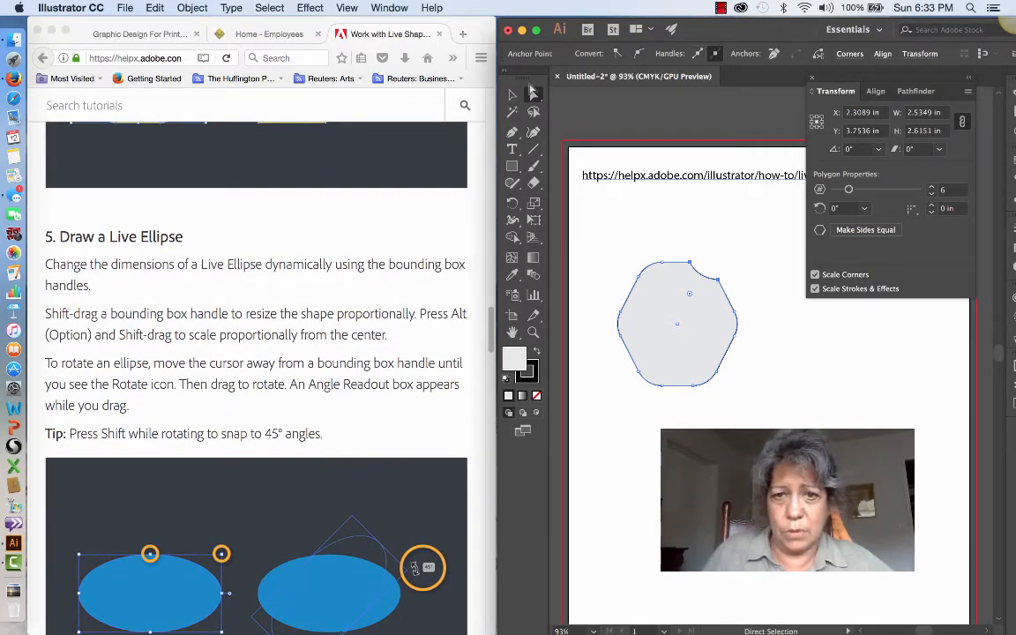
{"action": "left_click", "coordinate": [513, 95]}
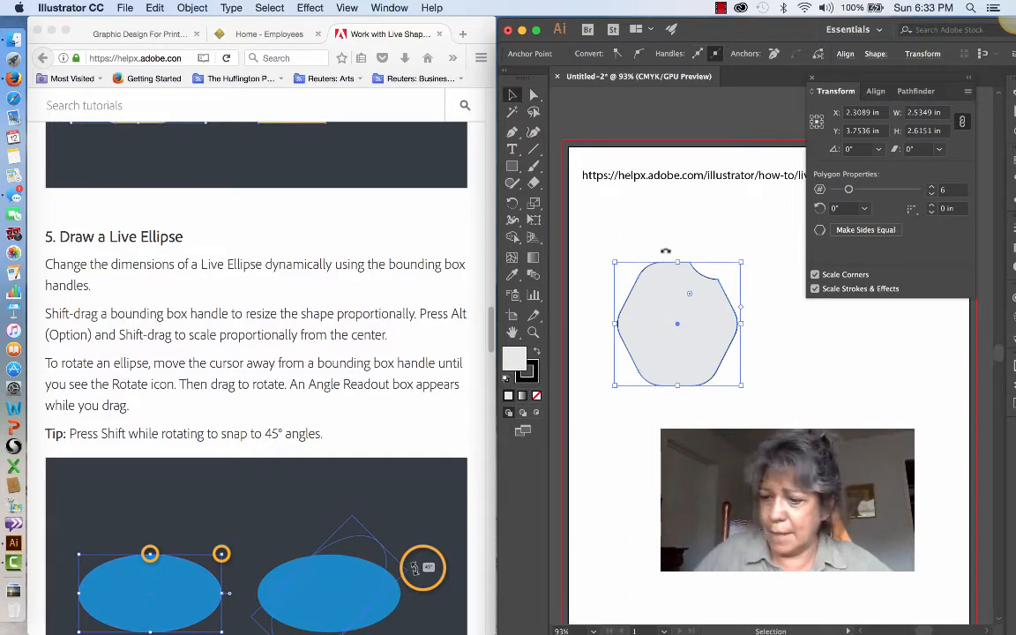
{"action": "key", "text": "Delete"}
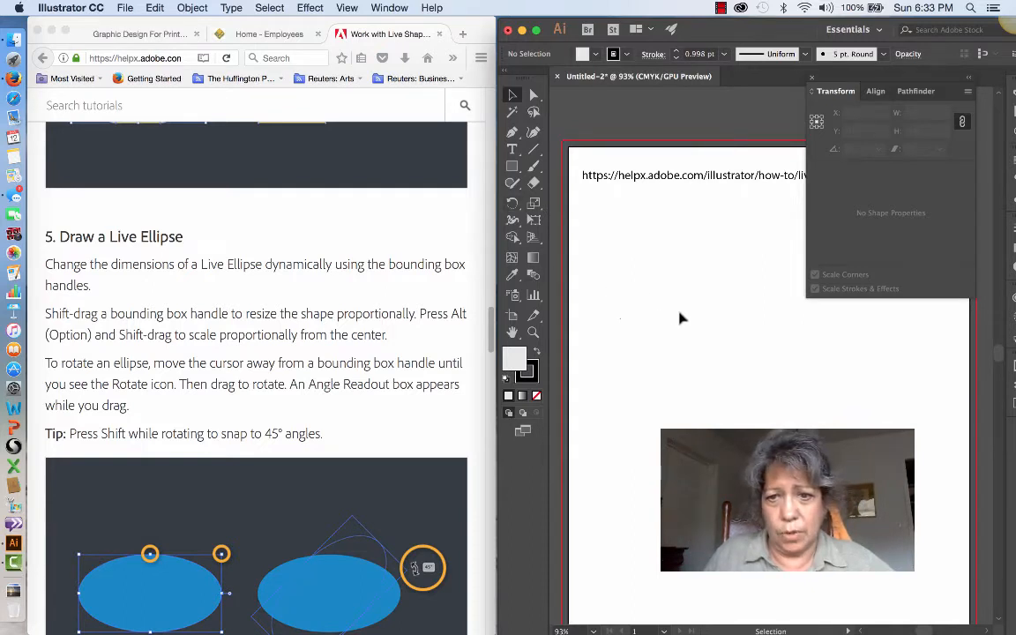
{"action": "left_click_drag", "start_coordinate": [679, 312], "coordinate": [758, 389]}
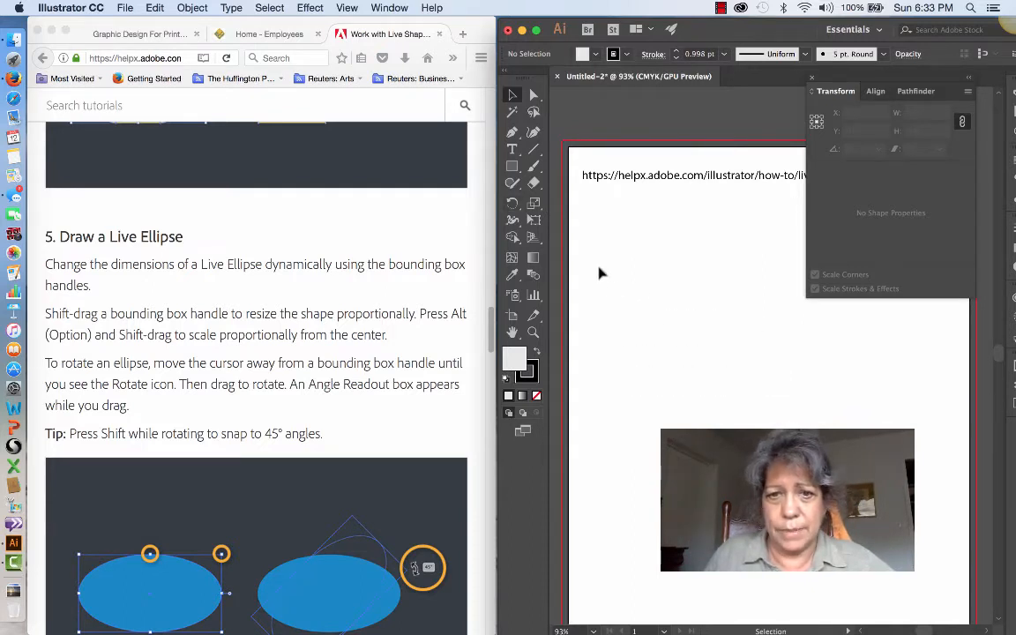
Step: Draw an ellipse about 4.33 by 2.31 in with the Shaper tool and scale it down proportionally to about 2.68 by 1.43 in
{"action": "left_click", "coordinate": [512, 182]}
{"action": "mouse_move", "coordinate": [644, 314]}
{"action": "left_mouse_down"}
{"action": "mouse_move", "coordinate": [724, 313]}
{"action": "mouse_move", "coordinate": [797, 336]}
{"action": "mouse_move", "coordinate": [787, 407]}
{"action": "mouse_move", "coordinate": [710, 420]}
{"action": "mouse_move", "coordinate": [631, 399]}
{"action": "mouse_move", "coordinate": [606, 359]}
{"action": "mouse_move", "coordinate": [640, 319]}
{"action": "mouse_move", "coordinate": [691, 294]}
{"action": "left_mouse_up"}
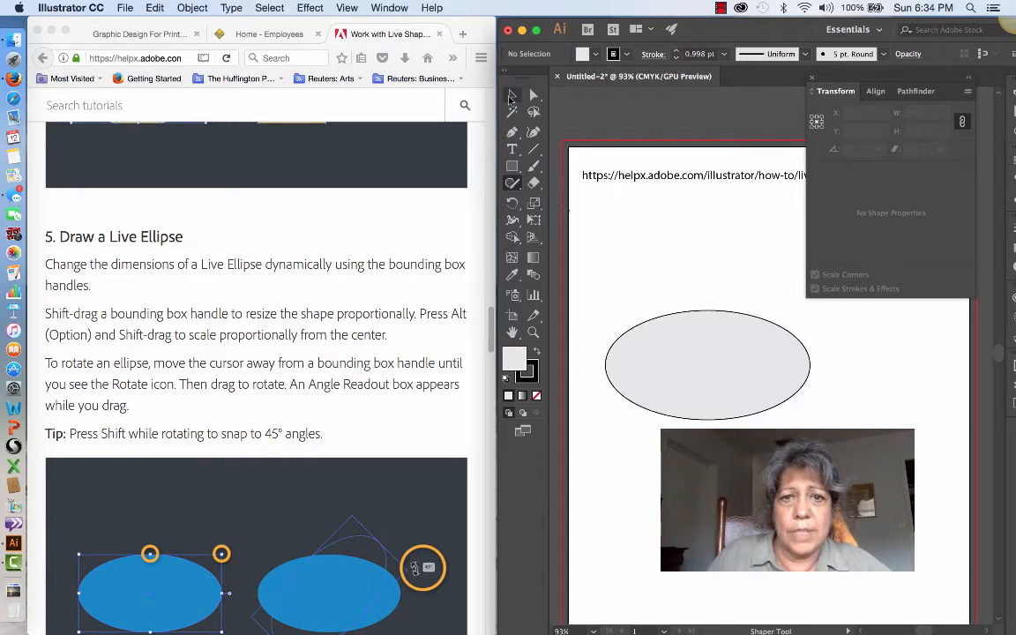
{"action": "left_click", "coordinate": [512, 97]}
{"action": "left_click", "coordinate": [728, 366]}
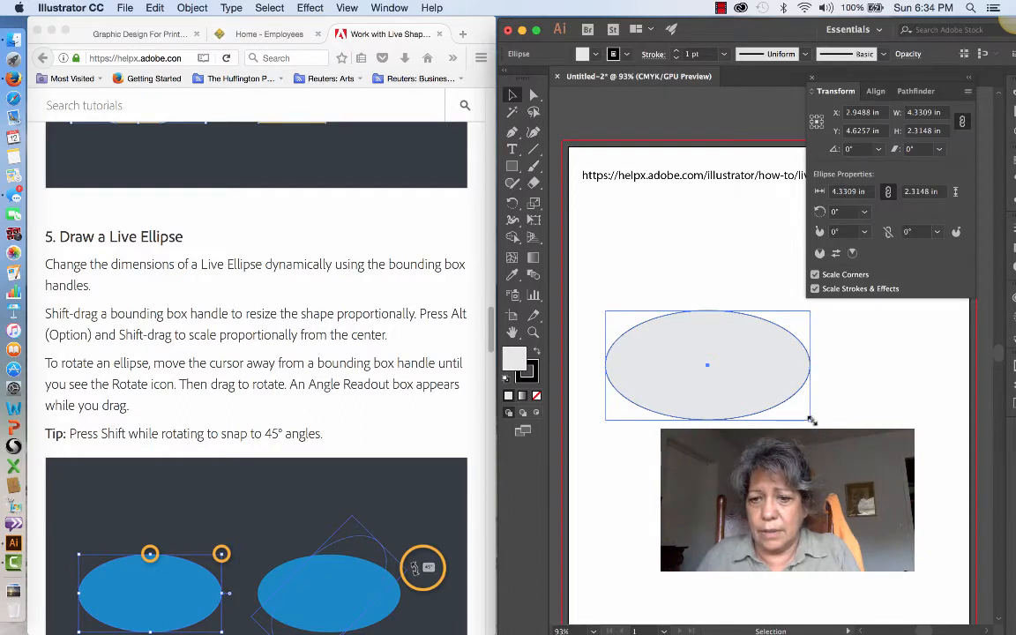
{"action": "left_click_drag", "start_coordinate": [812, 420], "coordinate": [806, 378]}
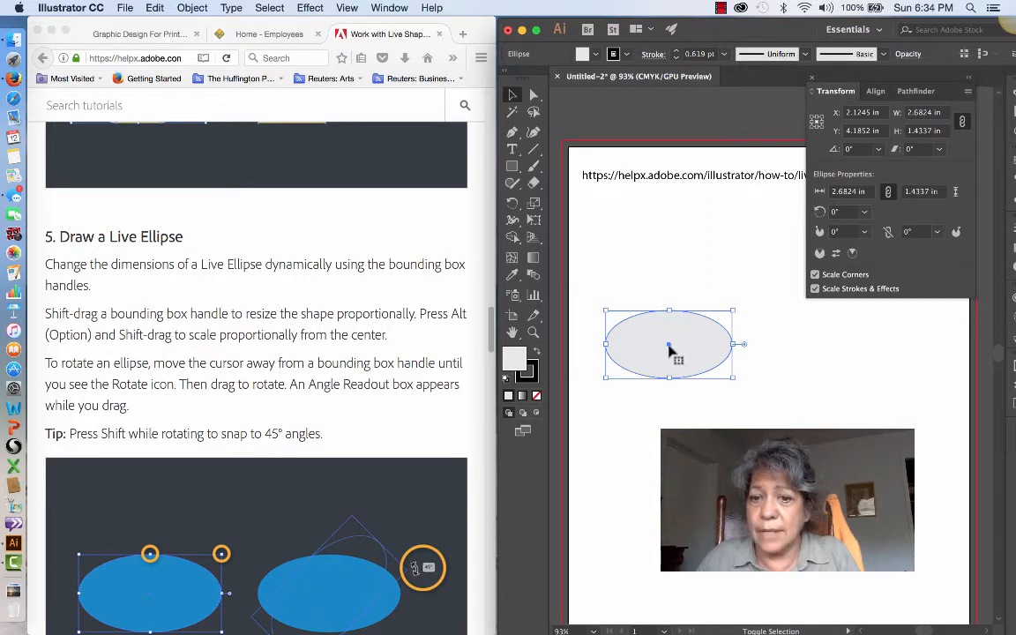
Step: Try to scale the ellipse proportionally from its center point, deleting the two stray copies before trying again
{"action": "left_click_drag", "start_coordinate": [672, 350], "coordinate": [696, 290]}
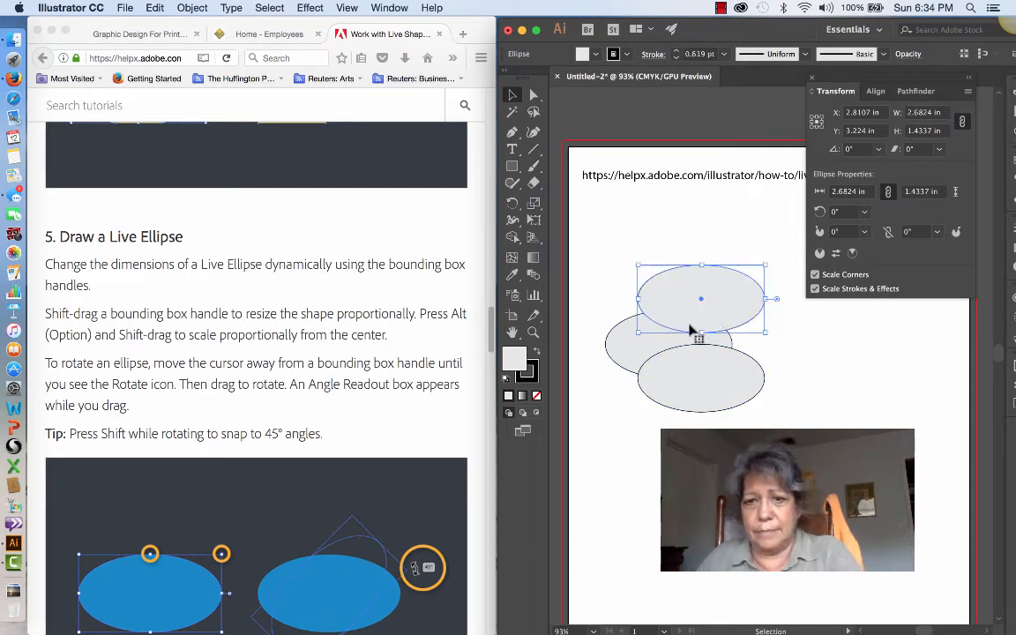
{"action": "key", "text": "Delete"}
{"action": "left_click", "coordinate": [697, 375]}
{"action": "key", "text": "Delete"}
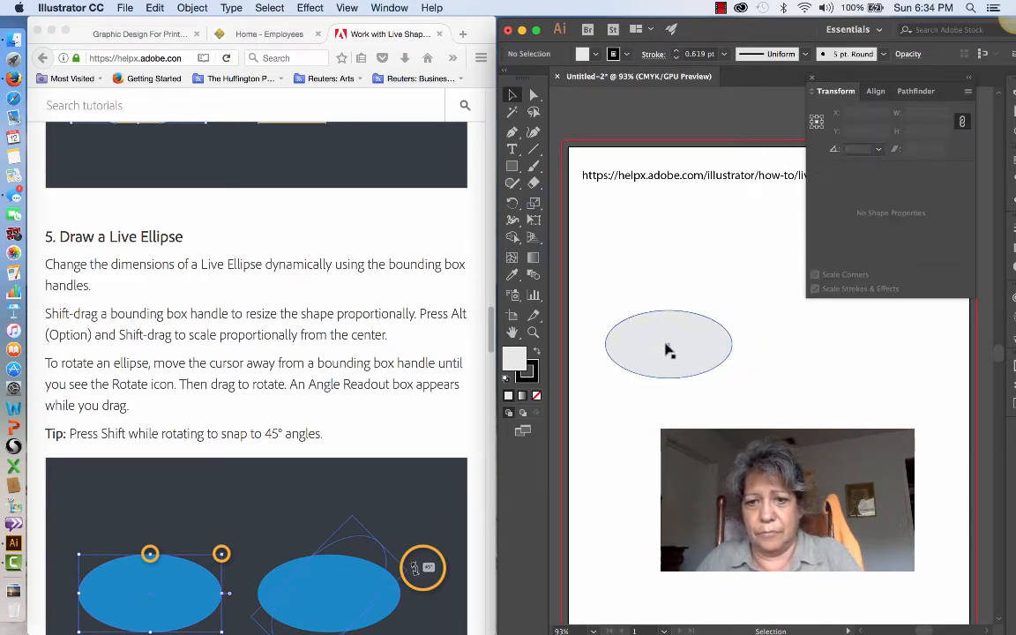
{"action": "left_click", "coordinate": [669, 351]}
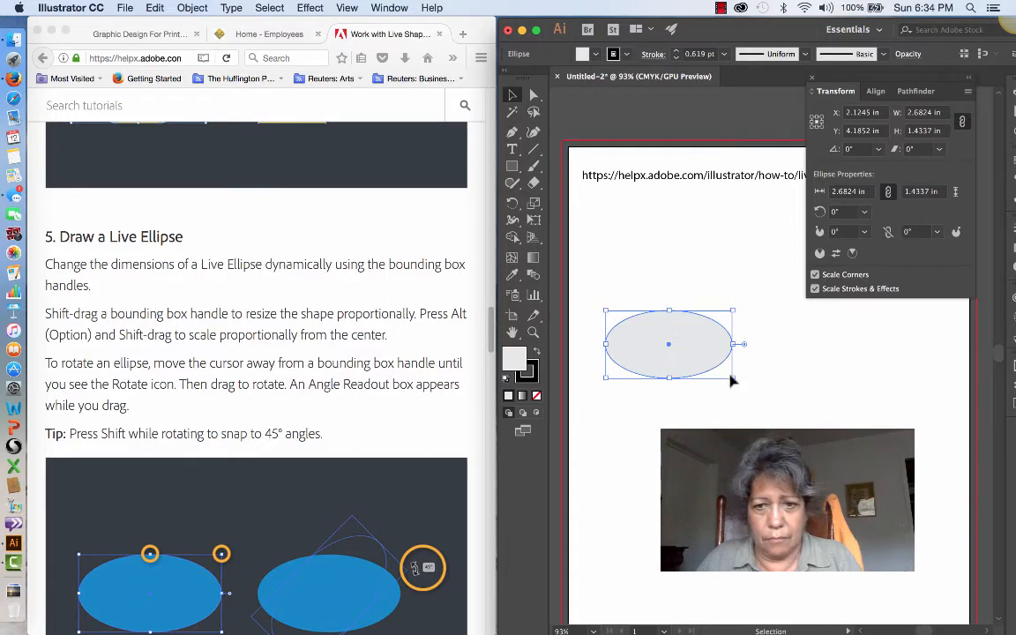
{"action": "mouse_move", "coordinate": [672, 350]}
{"action": "left_mouse_down"}
{"action": "mouse_move", "coordinate": [687, 331]}
{"action": "mouse_move", "coordinate": [674, 352]}
{"action": "mouse_move", "coordinate": [686, 357]}
{"action": "left_mouse_up"}
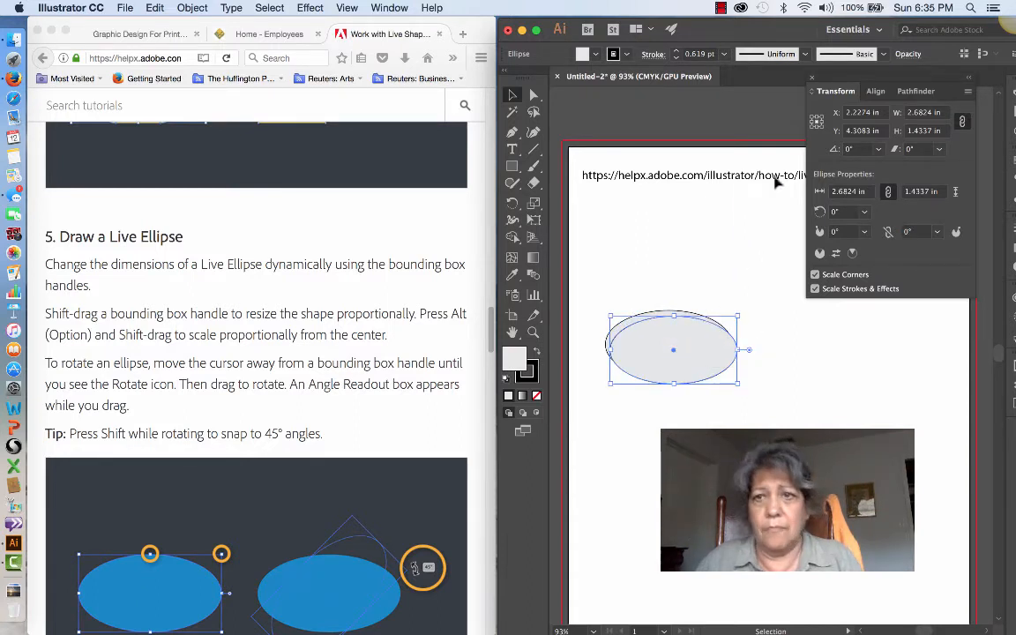
{"action": "left_click", "coordinate": [722, 8]}
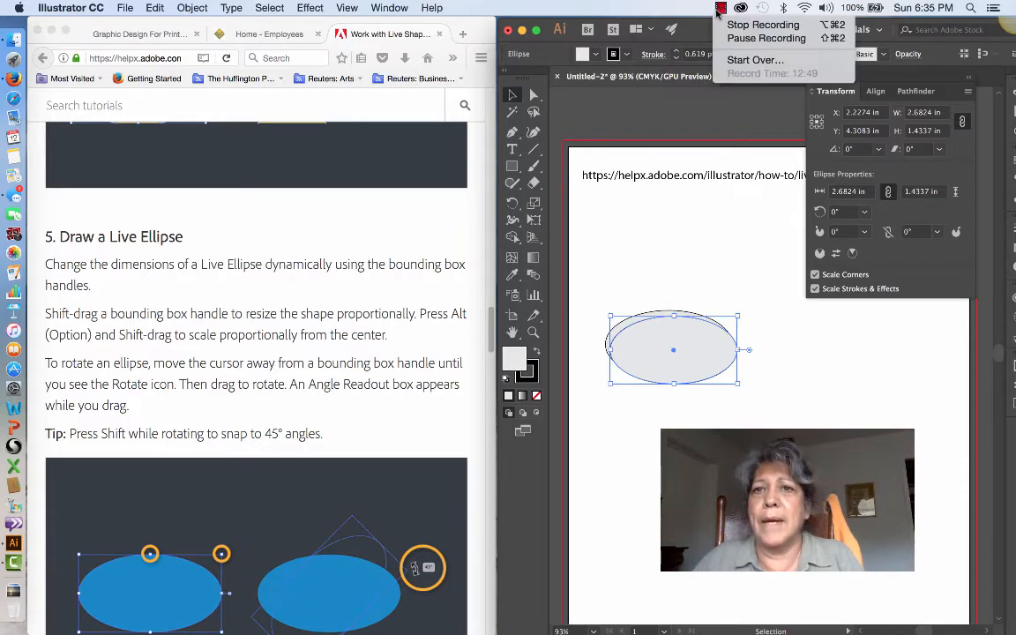
{"action": "left_click", "coordinate": [744, 39]}
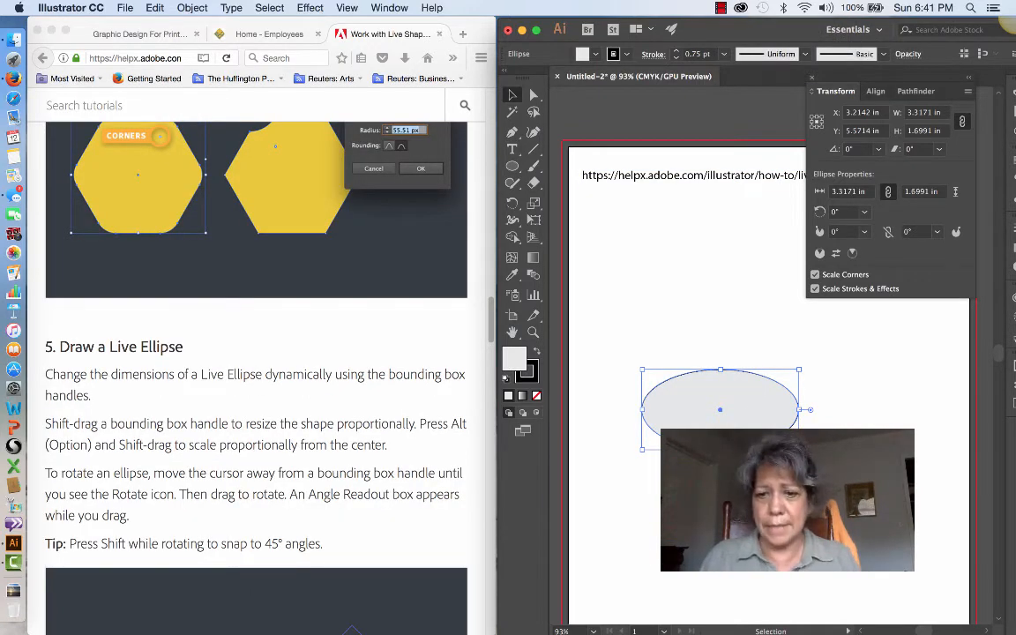
Step: Move the ellipse higher on the artboard and resize it with its bounding box to about 4.06 by 2.06 in
{"action": "left_click_drag", "start_coordinate": [721, 450], "coordinate": [721, 472]}
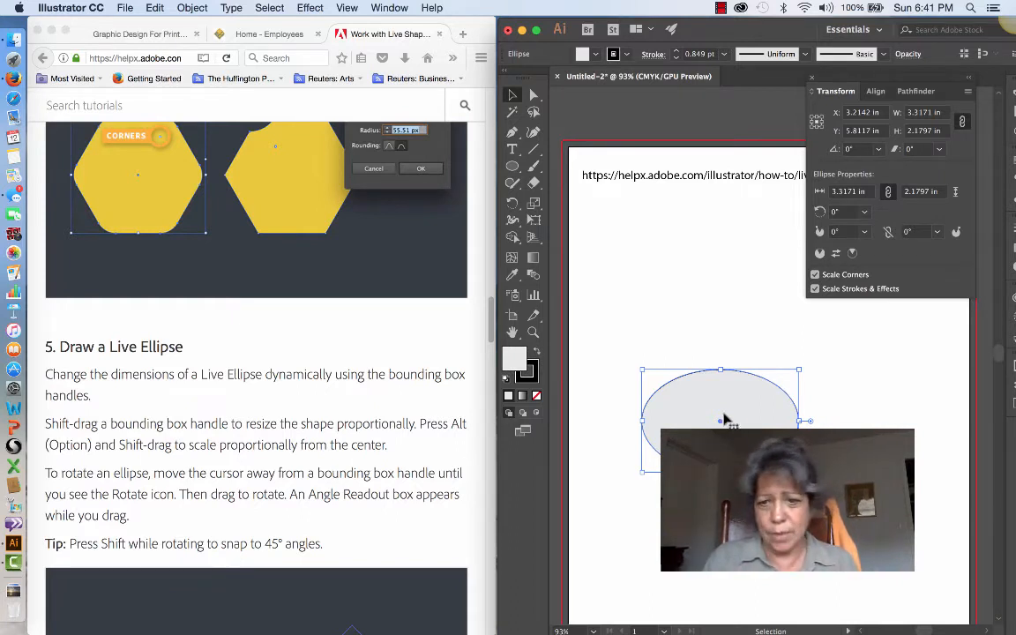
{"action": "left_click_drag", "start_coordinate": [716, 417], "coordinate": [701, 351]}
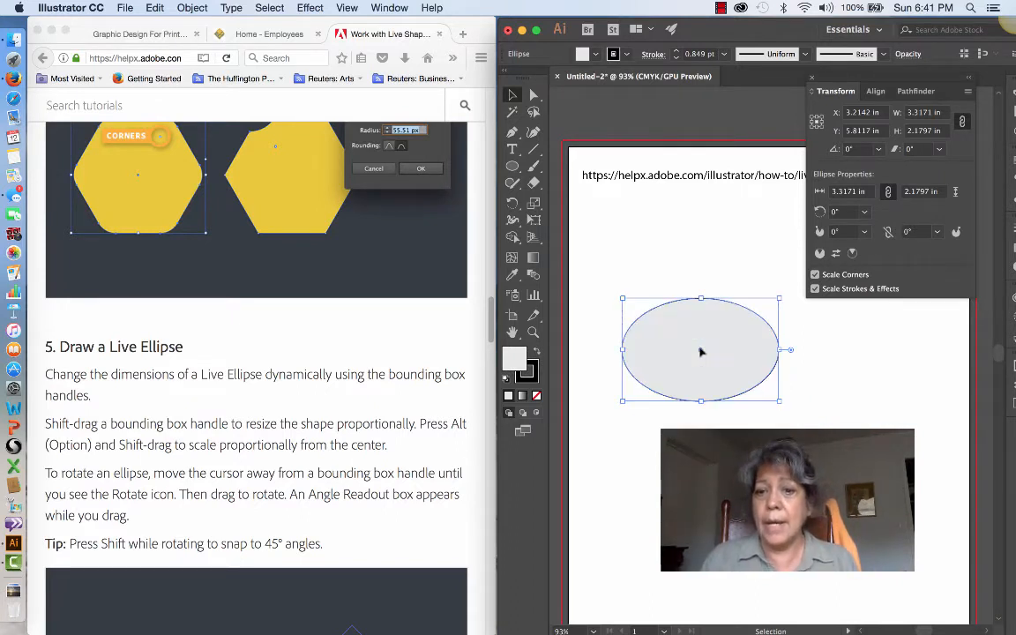
{"action": "left_click_drag", "start_coordinate": [780, 403], "coordinate": [774, 382]}
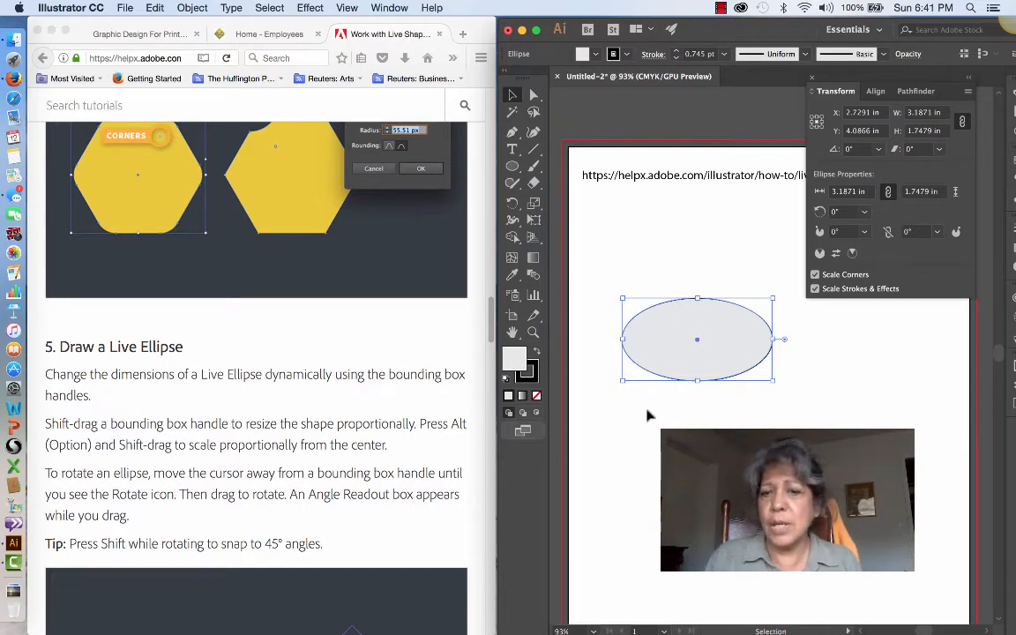
{"action": "left_click_drag", "start_coordinate": [774, 381], "coordinate": [814, 395]}
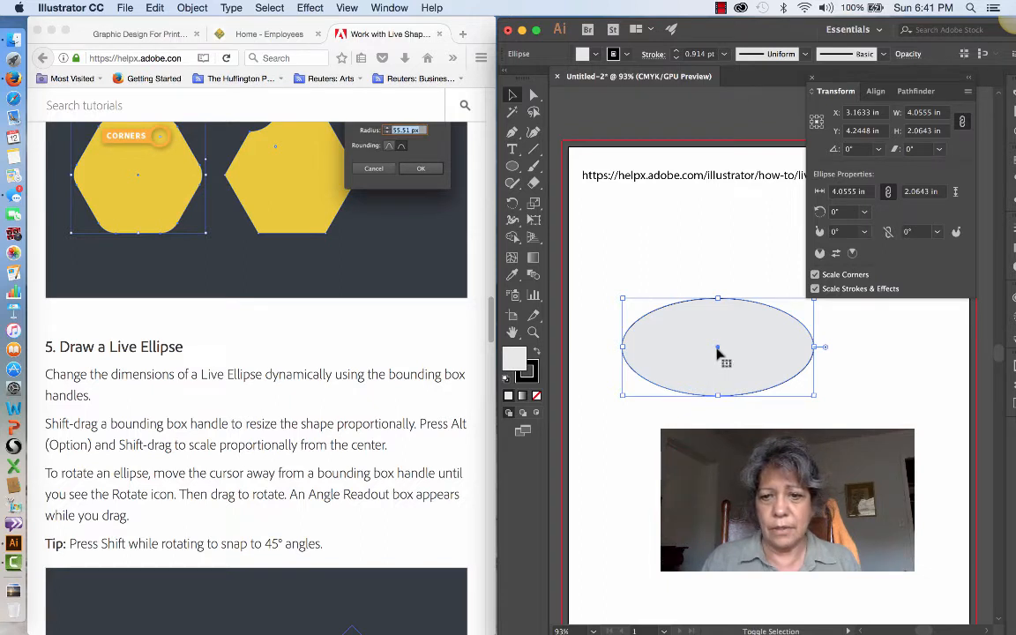
Step: Move the ellipse straight down about 0.5 in, and duplicate it up and to the left before deleting that copy
{"action": "left_click_drag", "start_coordinate": [719, 354], "coordinate": [723, 378]}
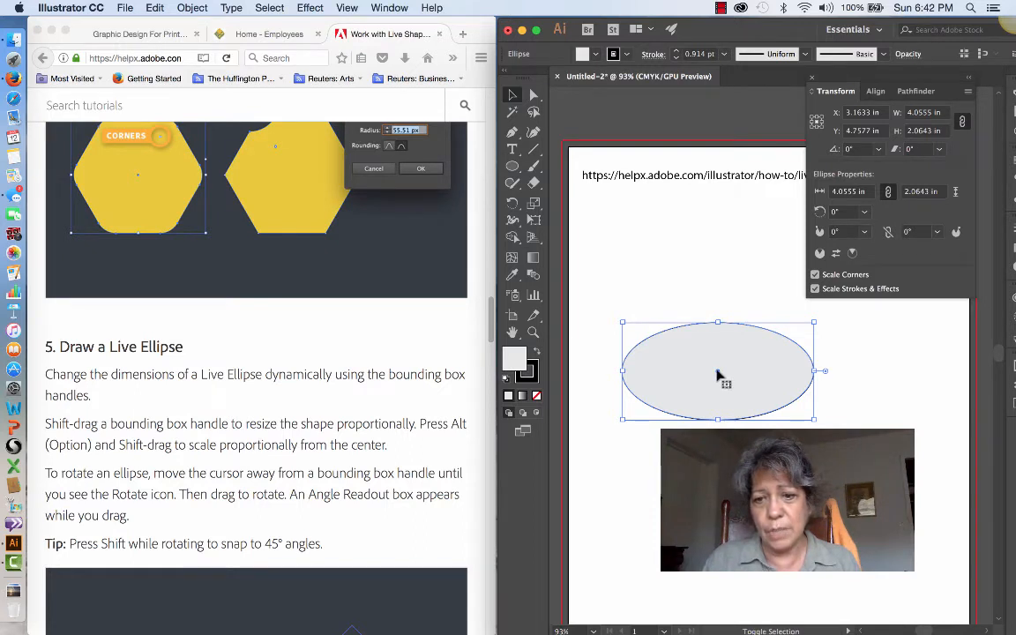
{"action": "left_click_drag", "start_coordinate": [718, 376], "coordinate": [687, 305]}
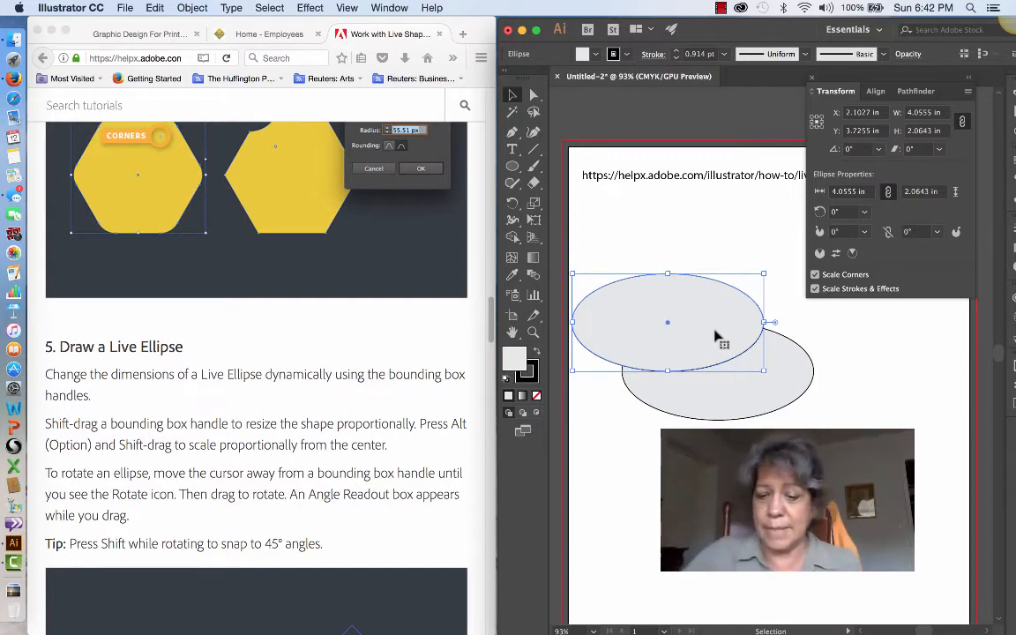
{"action": "key", "text": "Delete"}
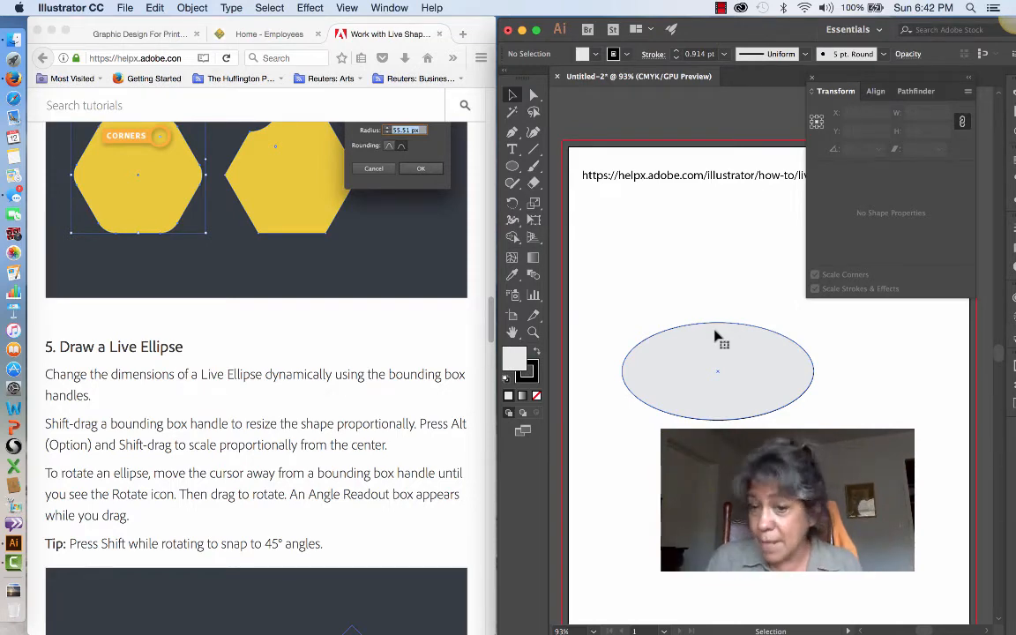
Step: Select the remaining ellipse and rotate it freehand to about 31°, then back to about 13°
{"action": "scroll", "coordinate": [221, 484], "scroll_direction": "down", "scroll_amount": 1}
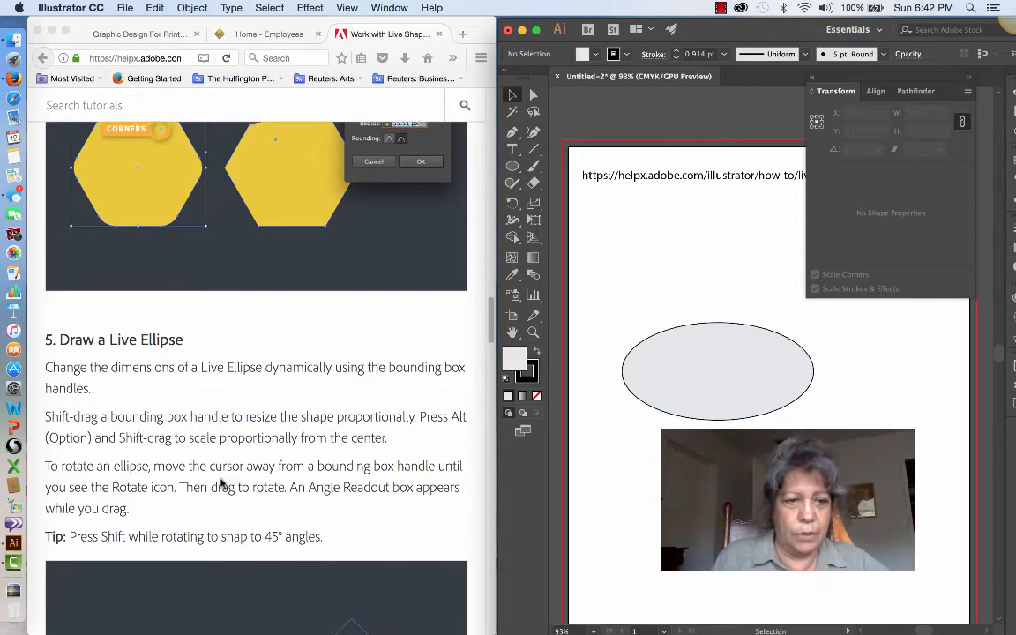
{"action": "scroll", "coordinate": [222, 484], "scroll_direction": "down", "scroll_amount": 5}
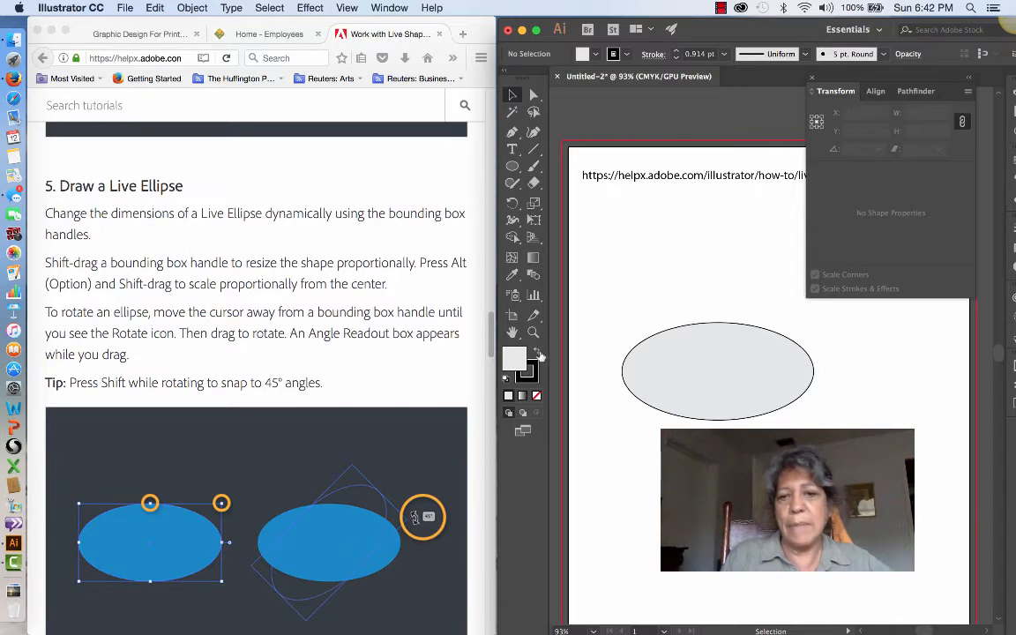
{"action": "left_click", "coordinate": [724, 351]}
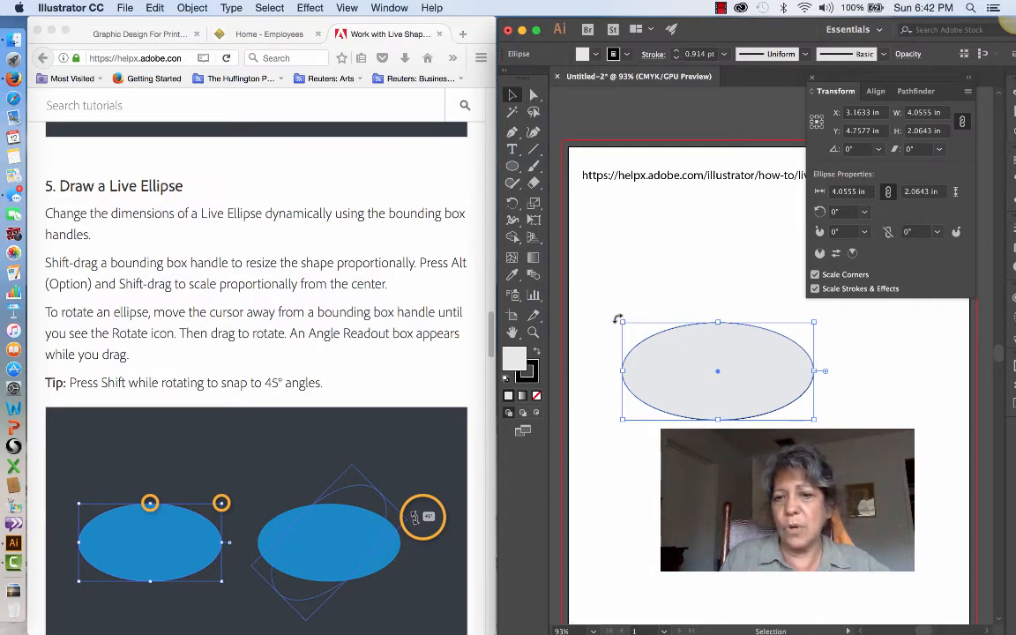
{"action": "left_click_drag", "start_coordinate": [618, 319], "coordinate": [596, 379]}
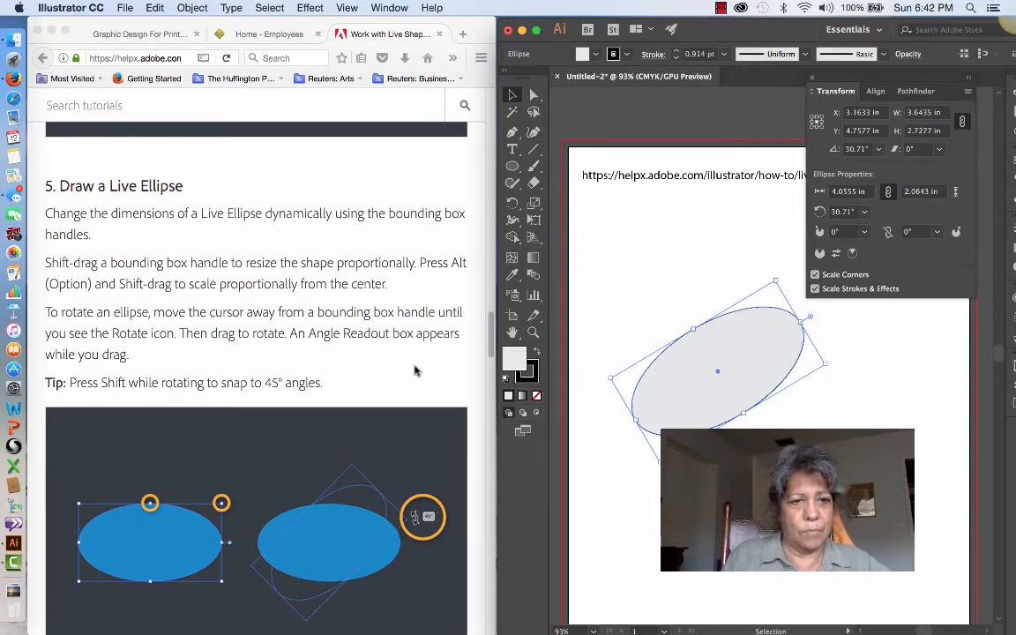
{"action": "scroll", "coordinate": [415, 370], "scroll_direction": "down", "scroll_amount": 1}
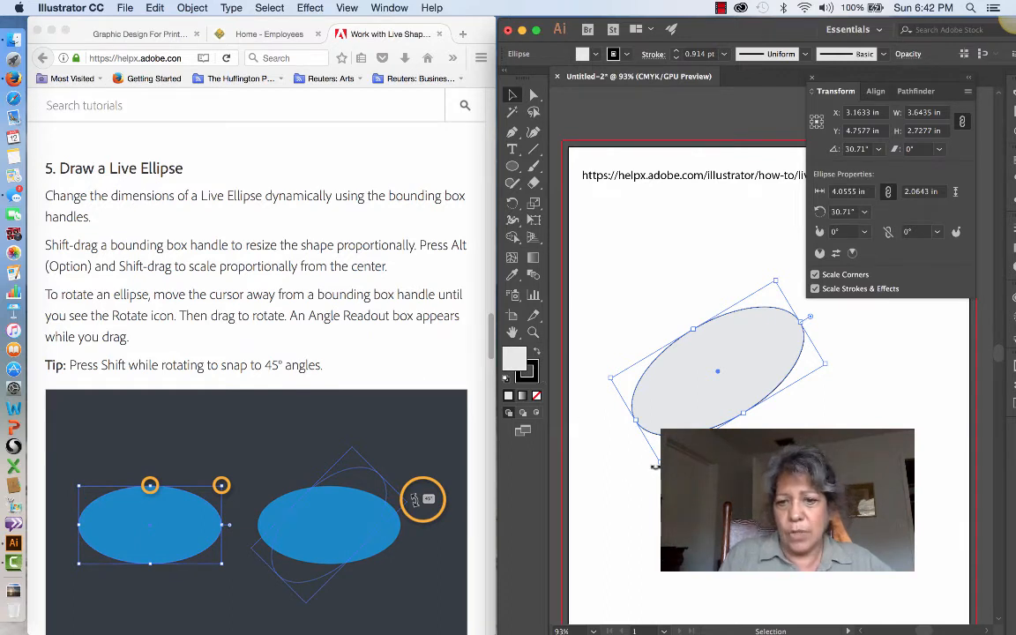
{"action": "left_click_drag", "start_coordinate": [654, 465], "coordinate": [627, 447]}
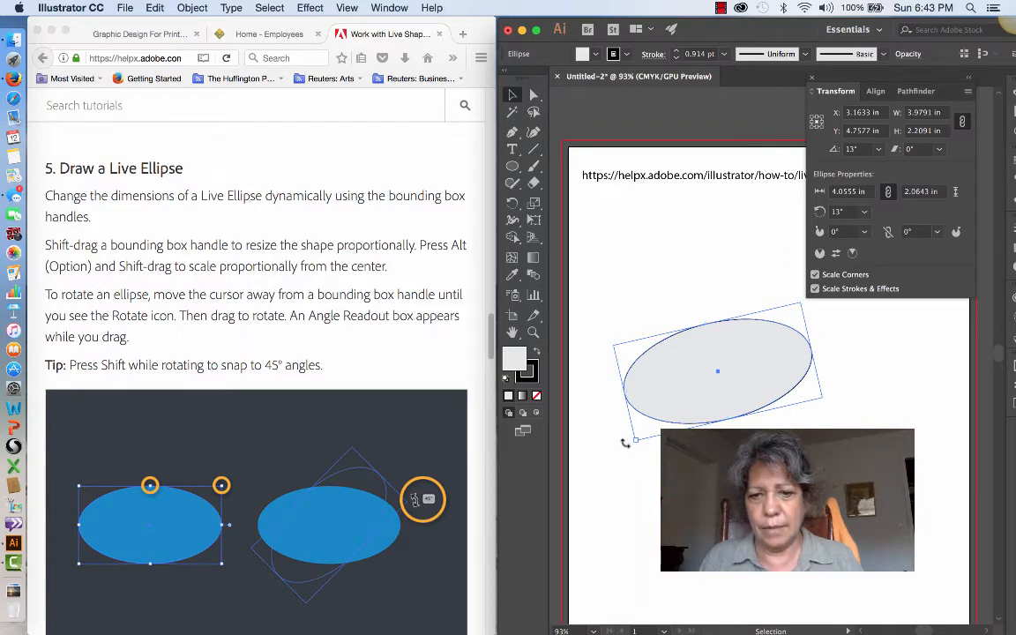
Step: Rotate the tilted ellipse around its center to about 282° and on to about 229°
{"action": "left_click_drag", "start_coordinate": [626, 443], "coordinate": [651, 288]}
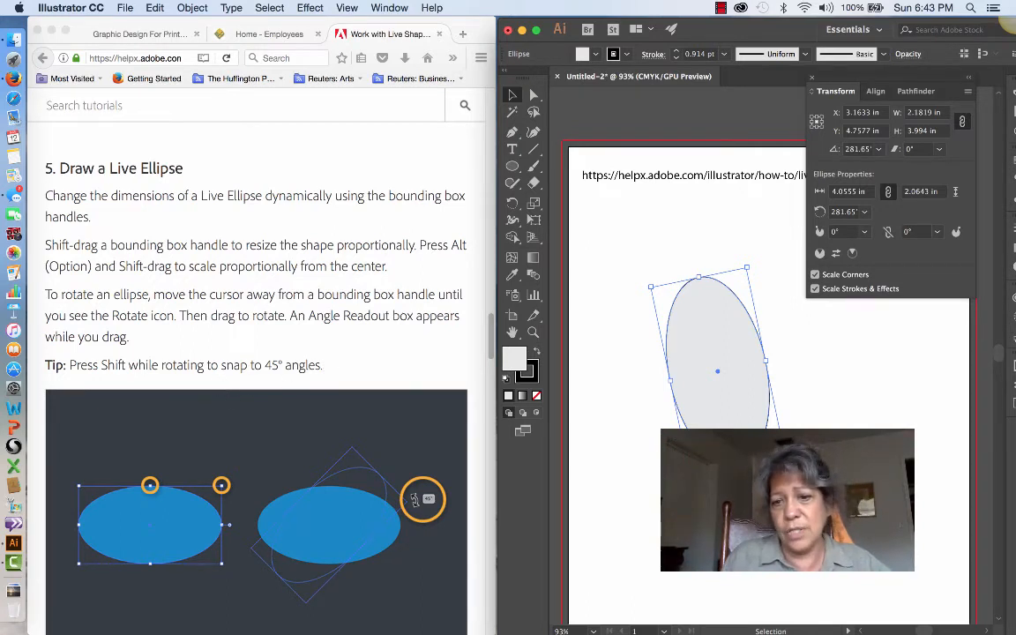
{"action": "left_click_drag", "start_coordinate": [629, 260], "coordinate": [583, 353]}
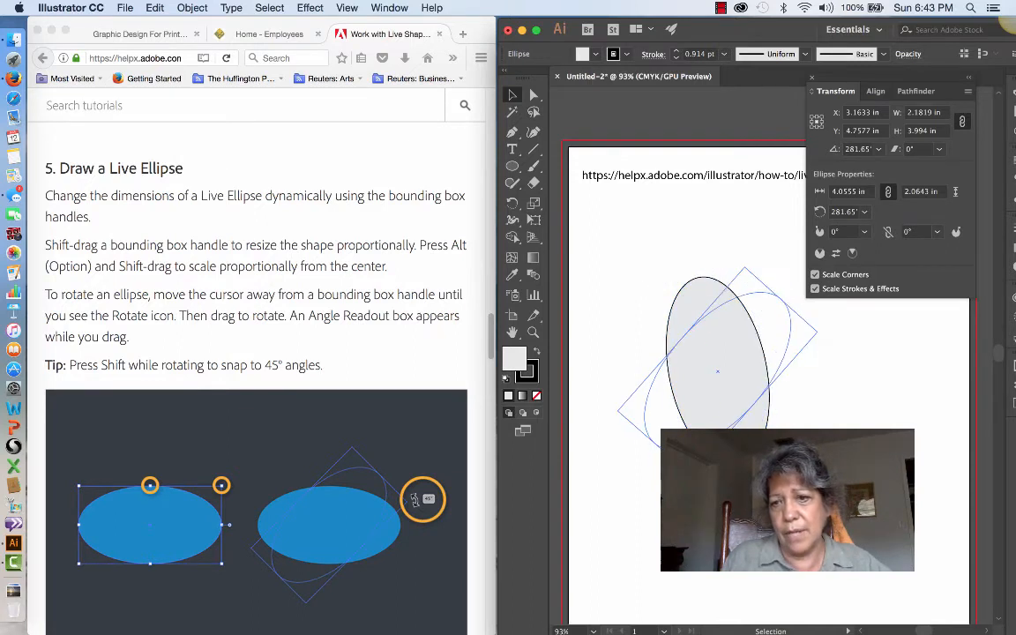
{"action": "left_click_drag", "start_coordinate": [644, 448], "coordinate": [647, 452]}
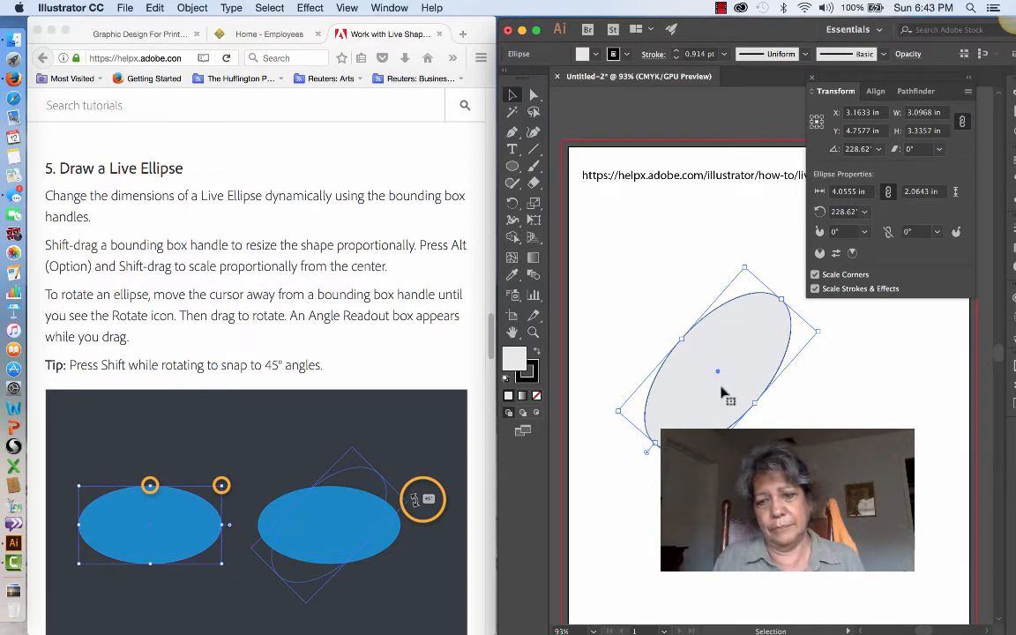
Step: Advance the tutorial page to section 6, Make some pies, and delete the rotated ellipse
{"action": "scroll", "coordinate": [354, 427], "scroll_direction": "down", "scroll_amount": 10}
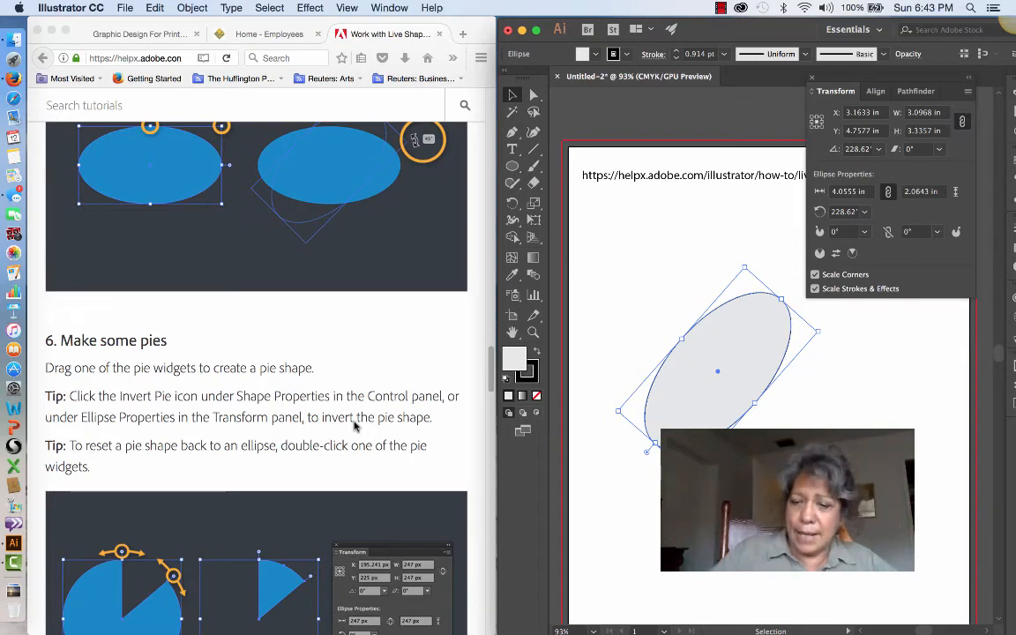
{"action": "key", "text": "BackSpace"}
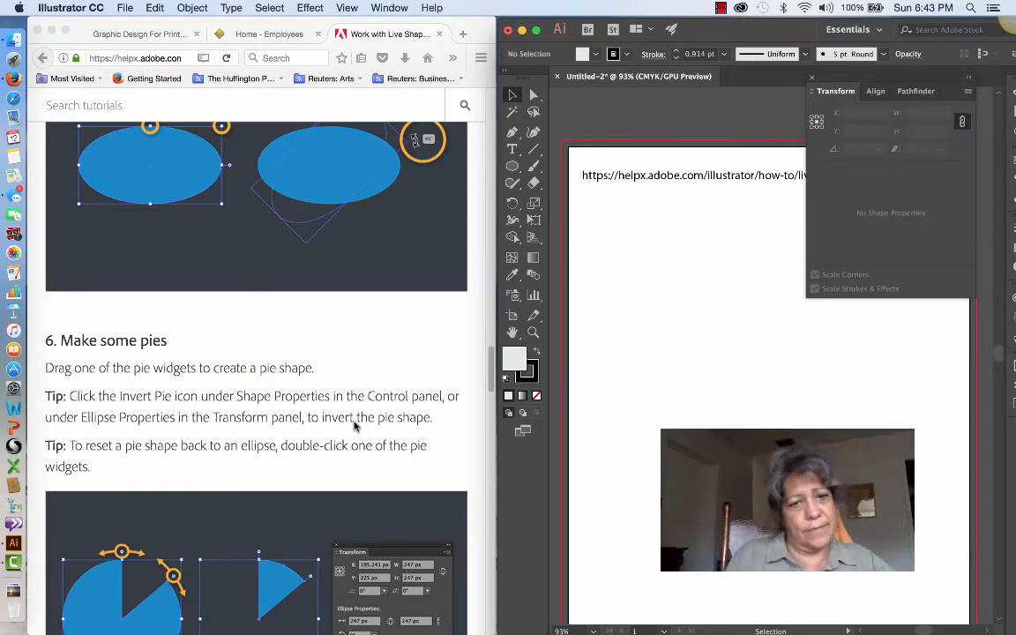
Step: Draw a circle about 3.24 in across in the middle of the artboard with the Shaper tool, and select it
{"action": "scroll", "coordinate": [277, 416], "scroll_direction": "down", "scroll_amount": 3}
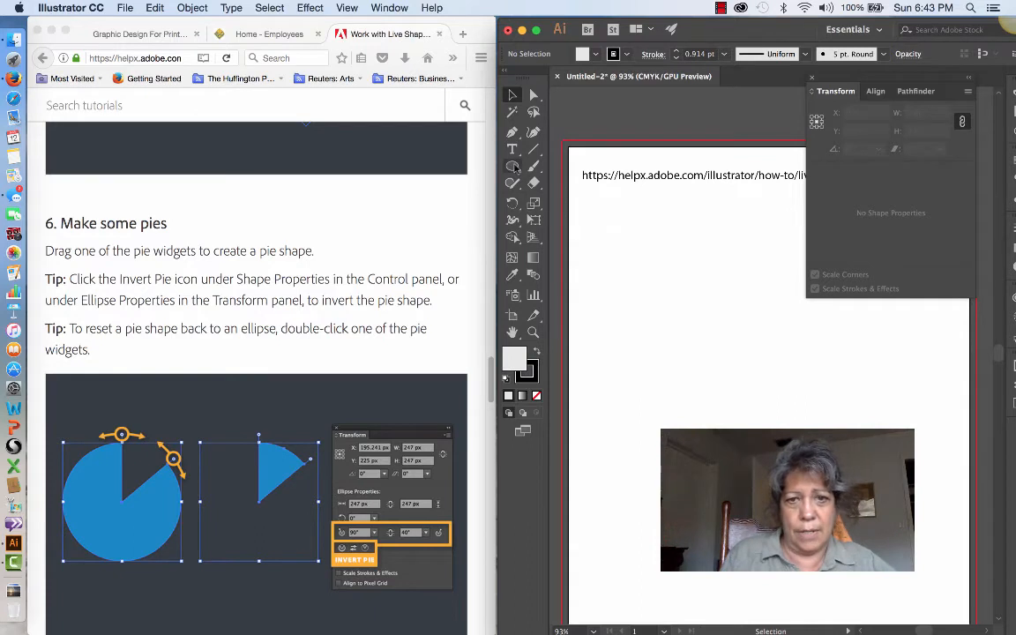
{"action": "left_click", "coordinate": [514, 183]}
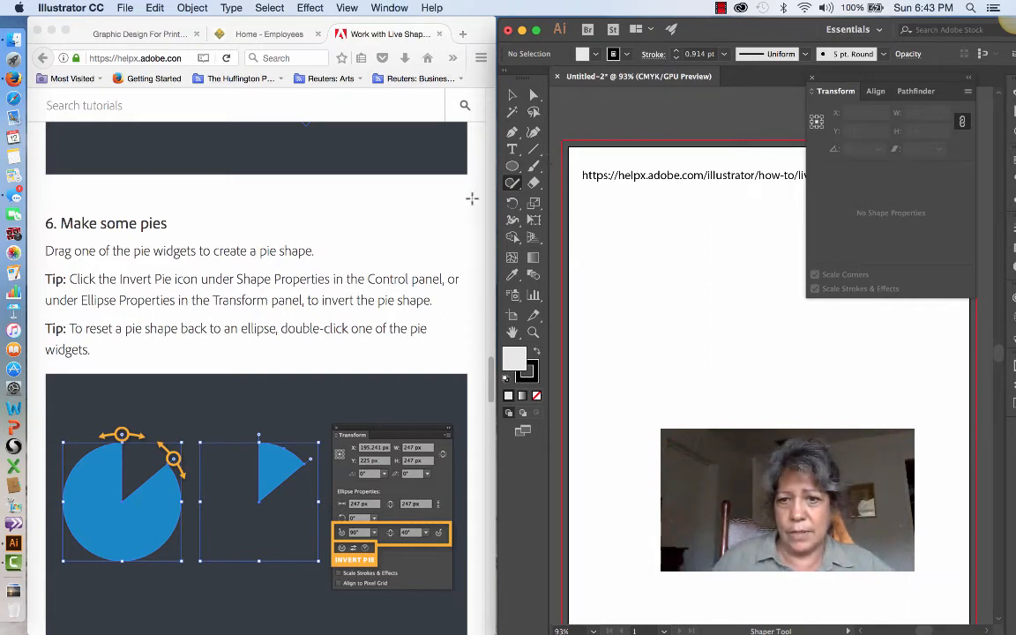
{"action": "mouse_move", "coordinate": [724, 280]}
{"action": "left_mouse_down"}
{"action": "mouse_move", "coordinate": [666, 288]}
{"action": "mouse_move", "coordinate": [640, 349]}
{"action": "mouse_move", "coordinate": [675, 410]}
{"action": "mouse_move", "coordinate": [761, 411]}
{"action": "left_mouse_up"}
{"action": "mouse_move", "coordinate": [790, 377]}
{"action": "left_mouse_down"}
{"action": "mouse_move", "coordinate": [760, 290]}
{"action": "mouse_move", "coordinate": [683, 256]}
{"action": "mouse_move", "coordinate": [631, 248]}
{"action": "left_mouse_up"}
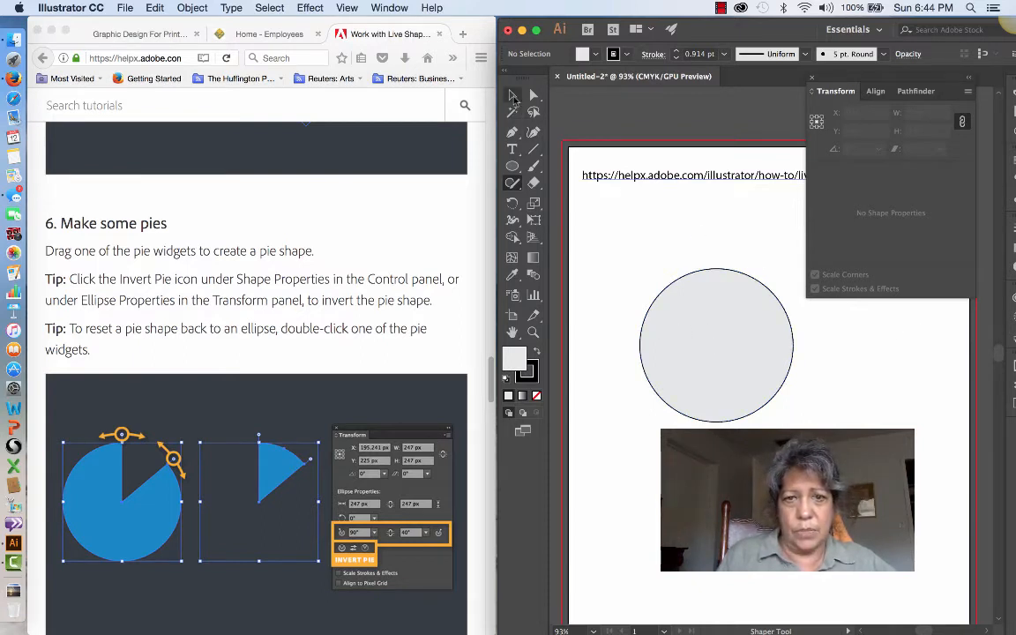
{"action": "left_click", "coordinate": [513, 96]}
{"action": "left_click", "coordinate": [710, 378]}
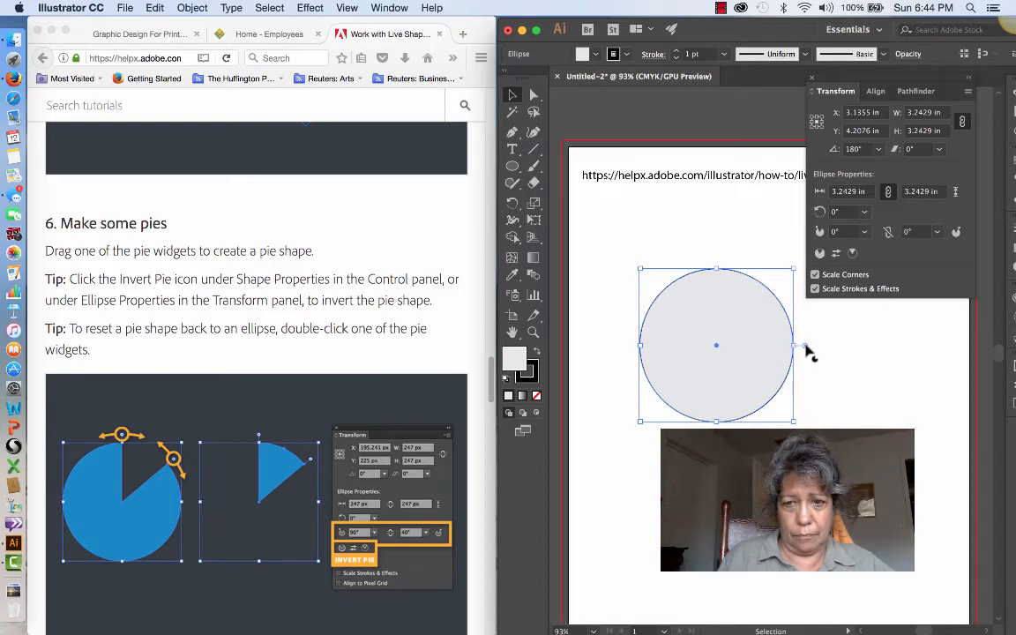
Step: Open the circle into a pie shape with an end angle of about 312°, and reset it to a full ellipse
{"action": "left_click_drag", "start_coordinate": [805, 346], "coordinate": [768, 399]}
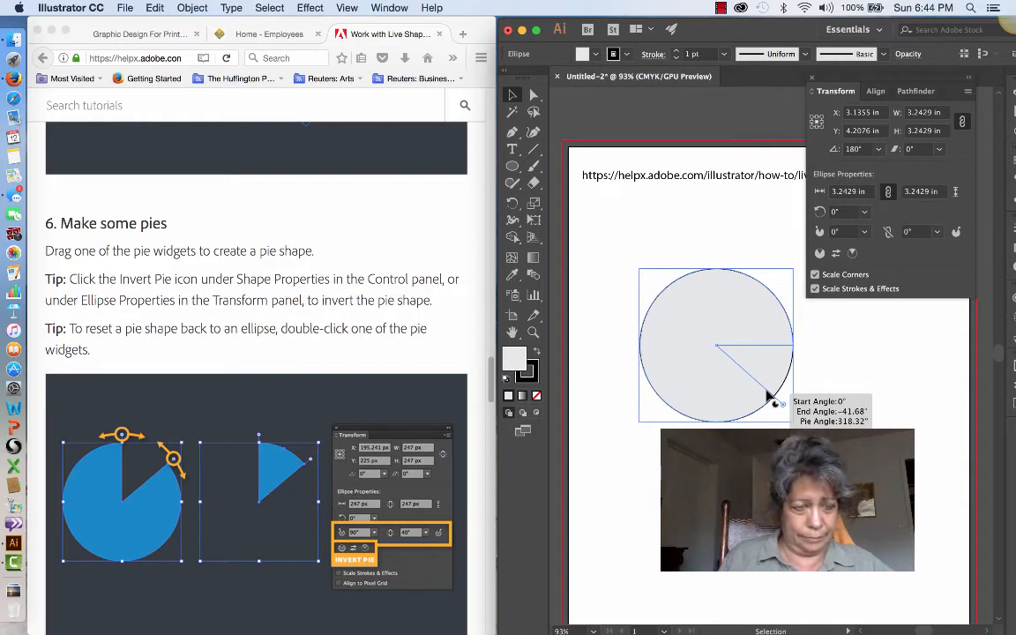
{"action": "left_click_drag", "start_coordinate": [767, 391], "coordinate": [763, 398]}
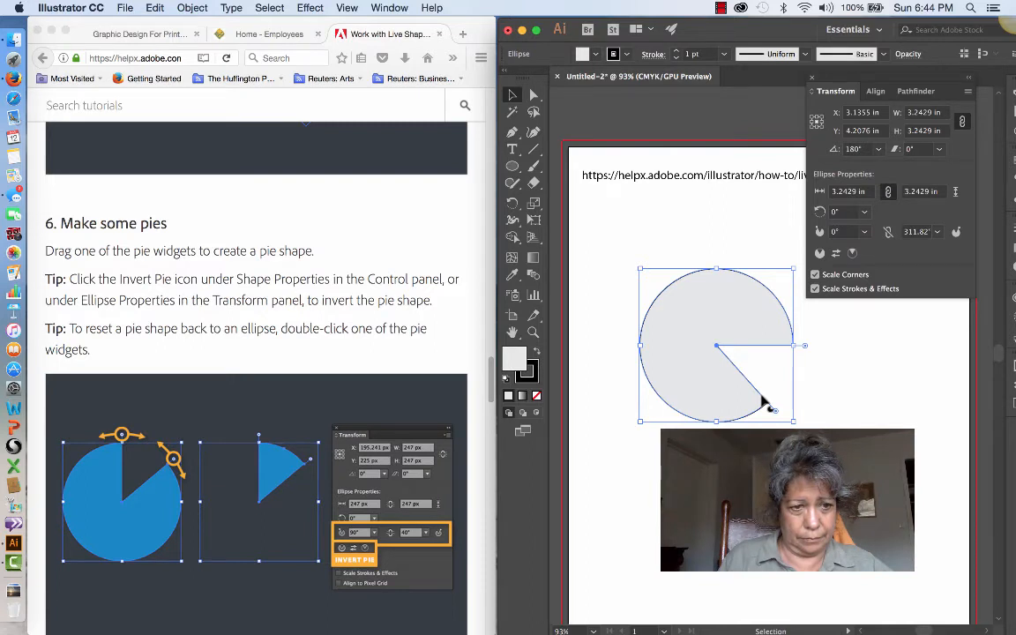
{"action": "double_click", "coordinate": [780, 347]}
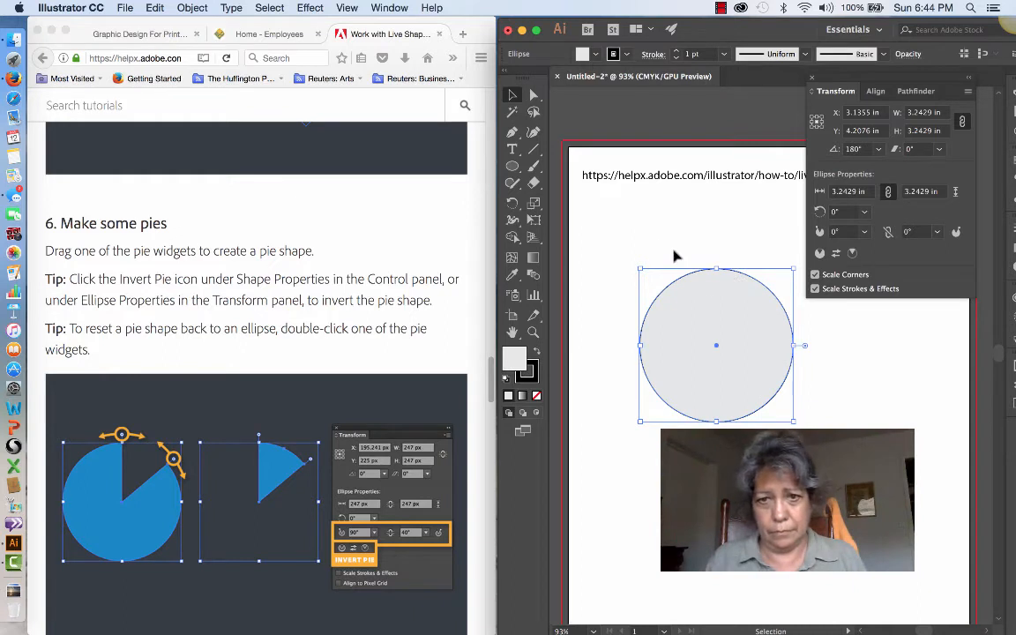
{"action": "left_click", "coordinate": [535, 94]}
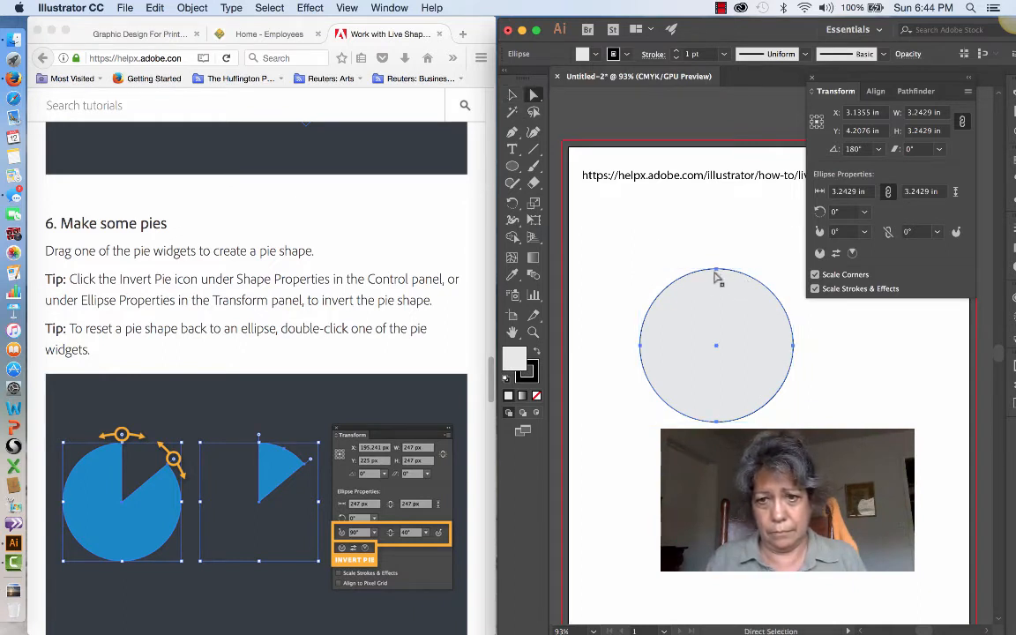
{"action": "left_click", "coordinate": [717, 269]}
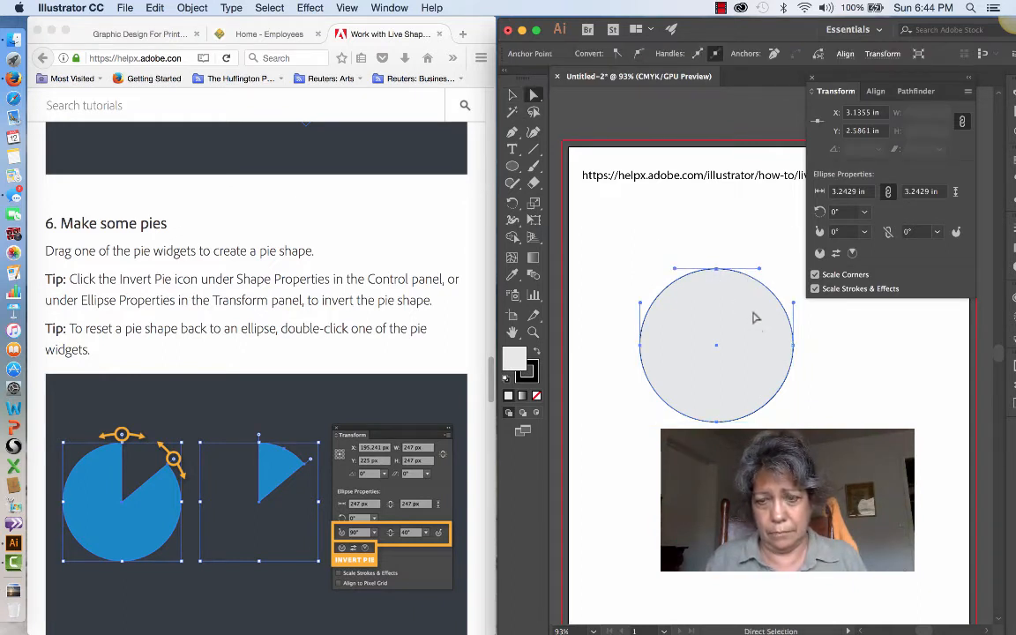
{"action": "left_click", "coordinate": [719, 327]}
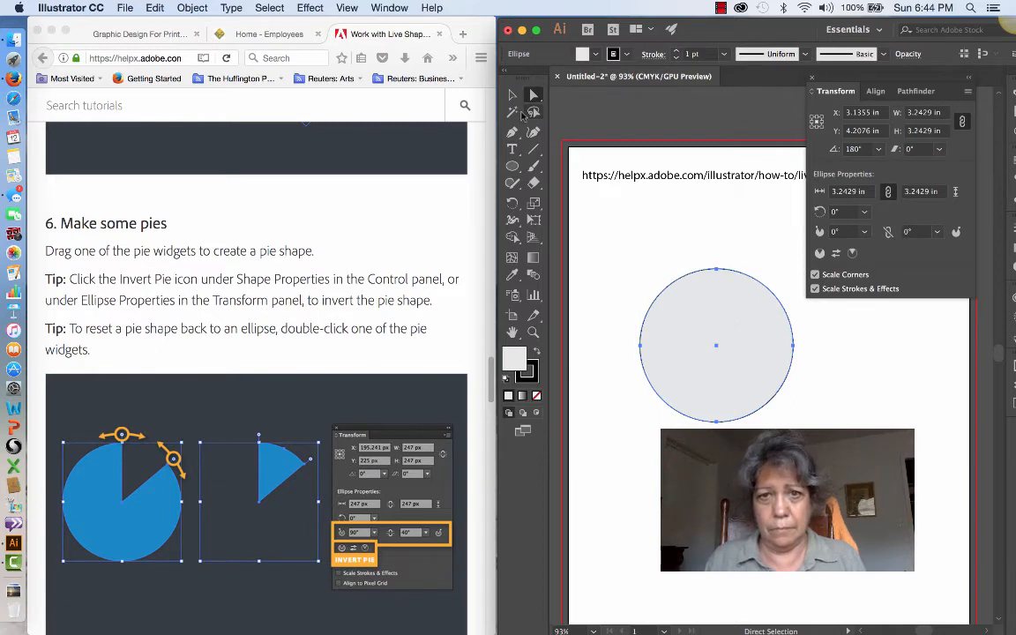
{"action": "key", "text": "v"}
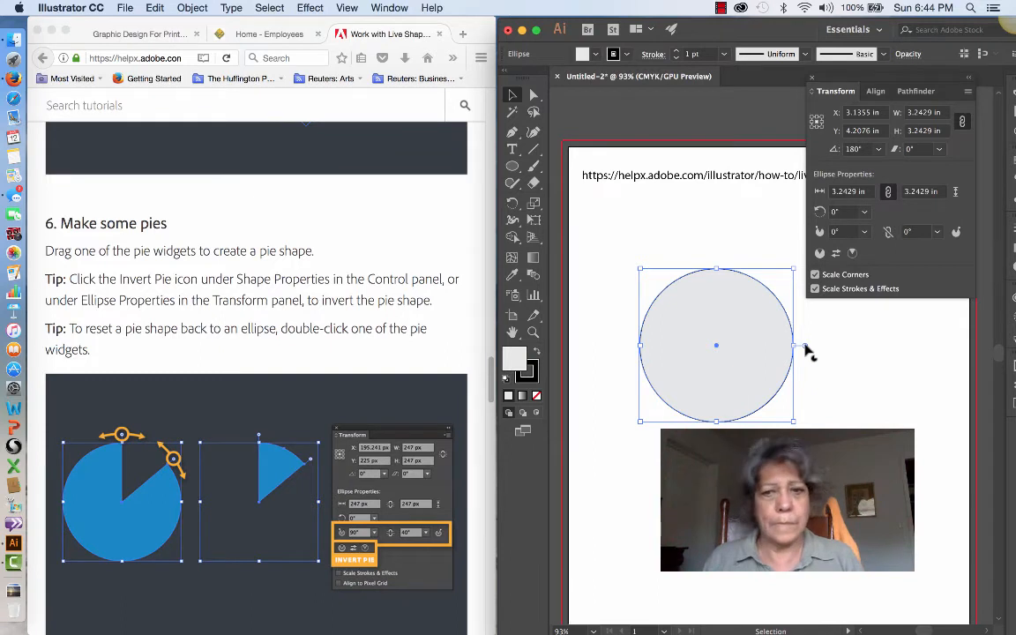
Step: Make the circle a pie with an end angle of about 325°, and invert it to leave only the narrow slice
{"action": "left_click_drag", "start_coordinate": [805, 352], "coordinate": [794, 400]}
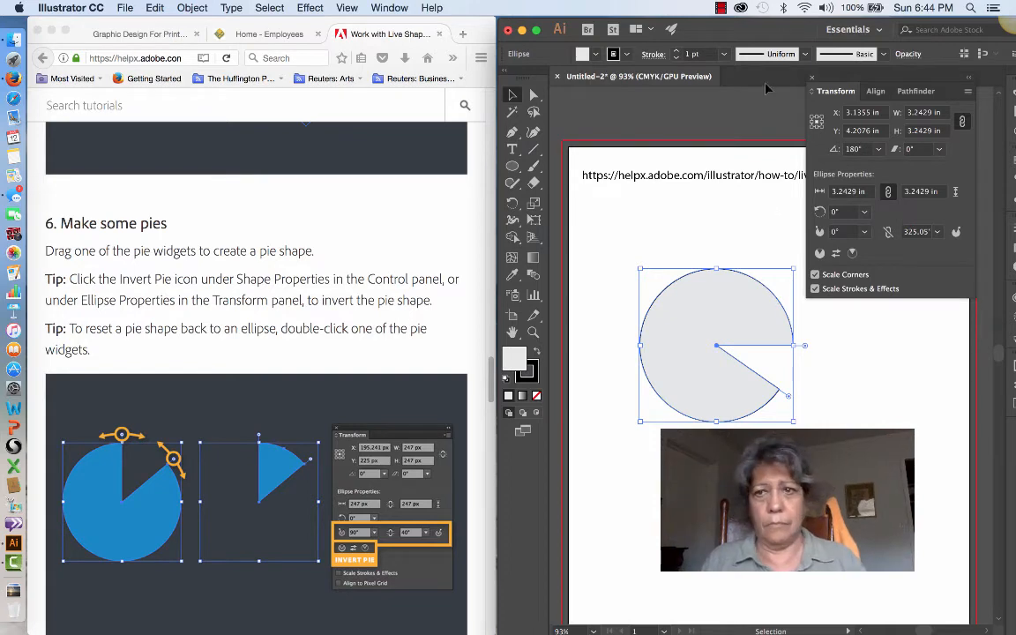
{"action": "left_click", "coordinate": [535, 31]}
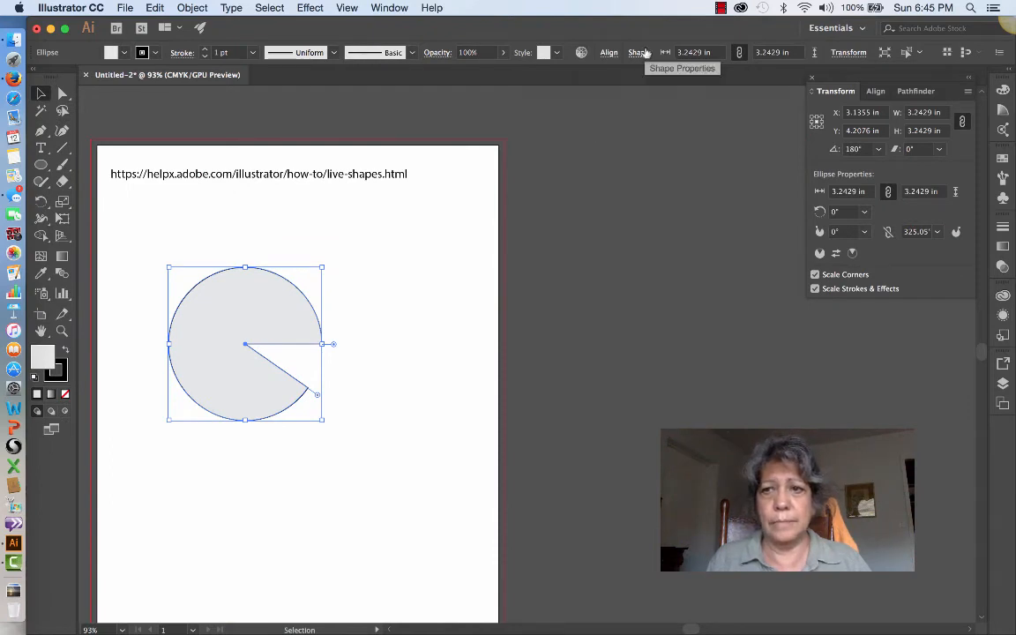
{"action": "left_click", "coordinate": [640, 52]}
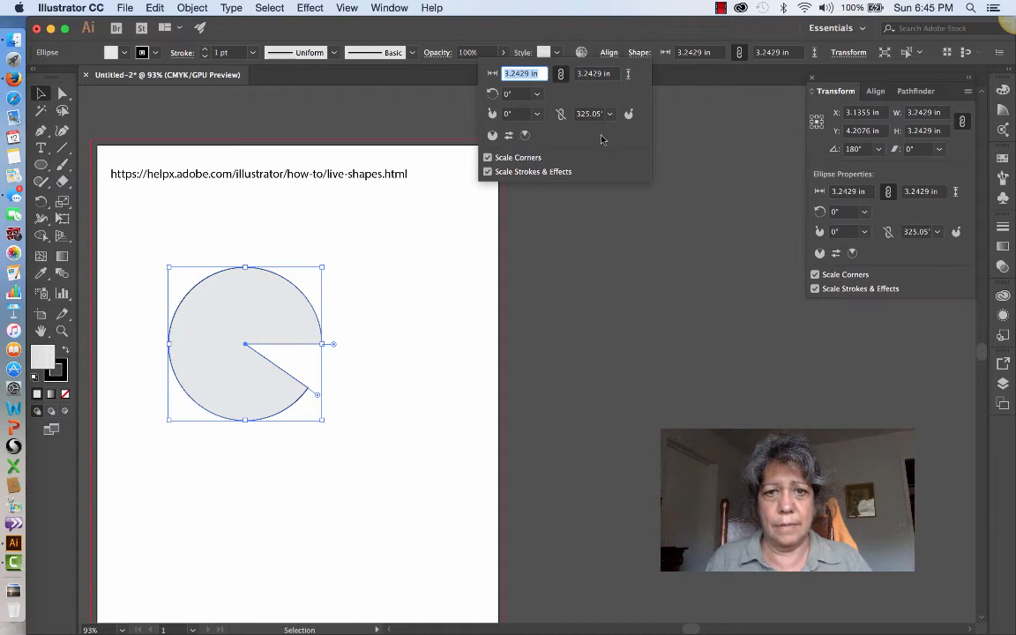
{"action": "left_click", "coordinate": [526, 136]}
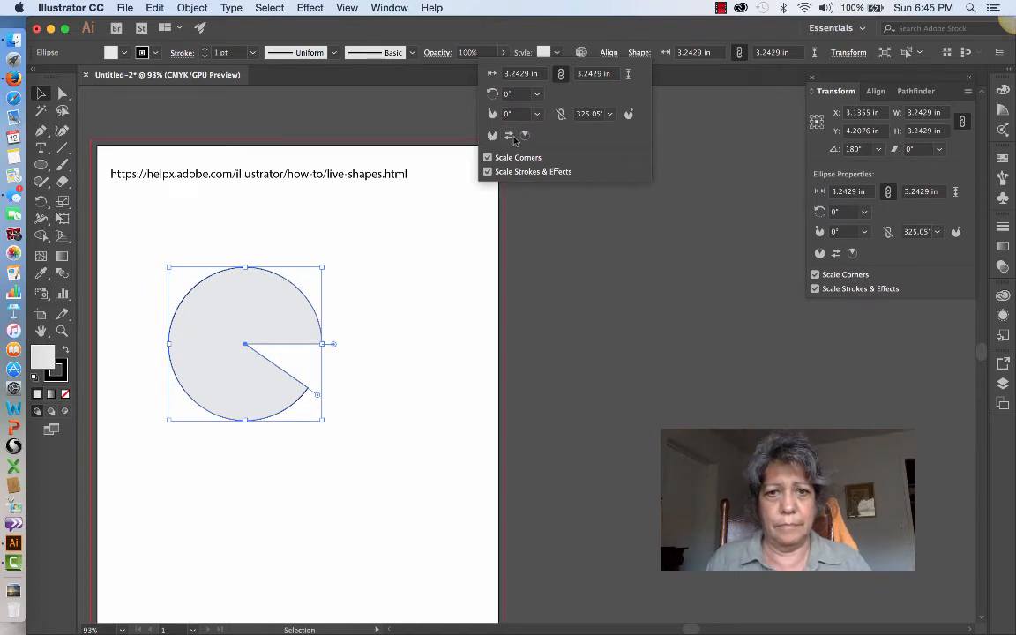
{"action": "left_click", "coordinate": [509, 137]}
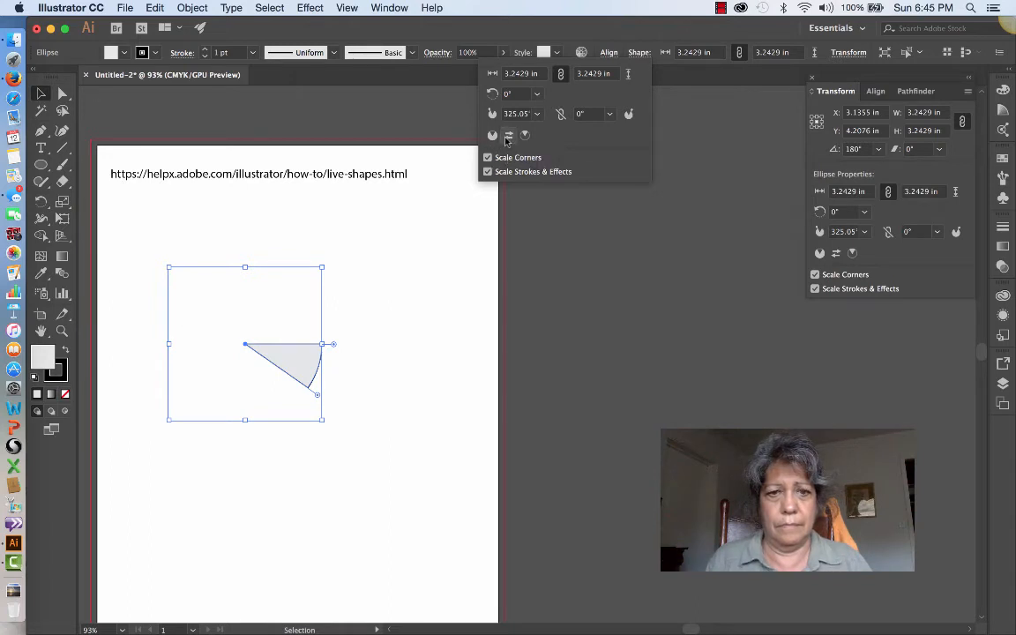
{"action": "left_click", "coordinate": [509, 138]}
{"action": "left_click", "coordinate": [509, 137]}
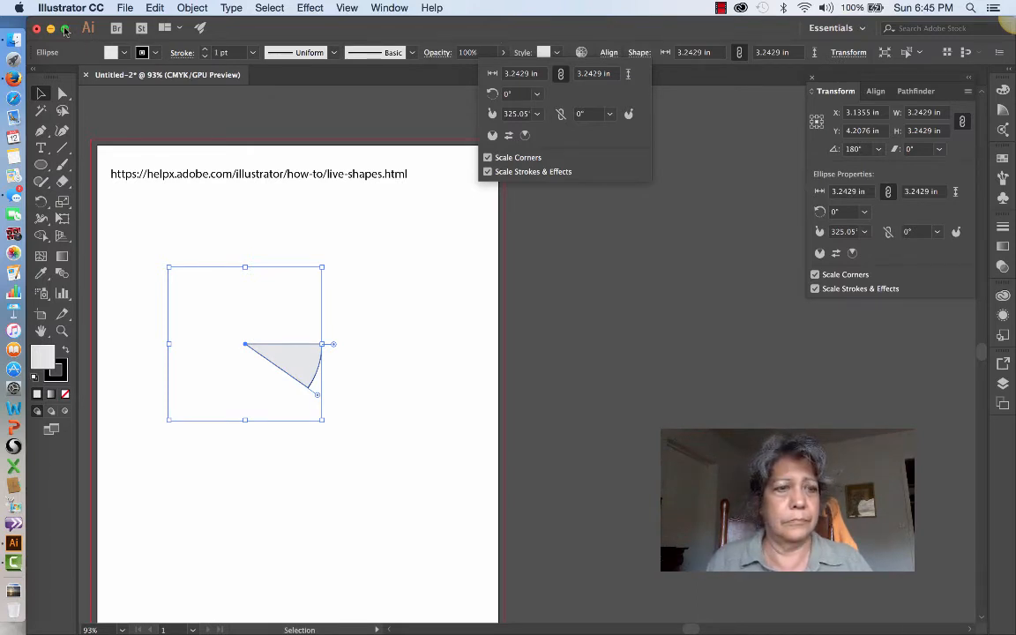
{"action": "left_click", "coordinate": [508, 256]}
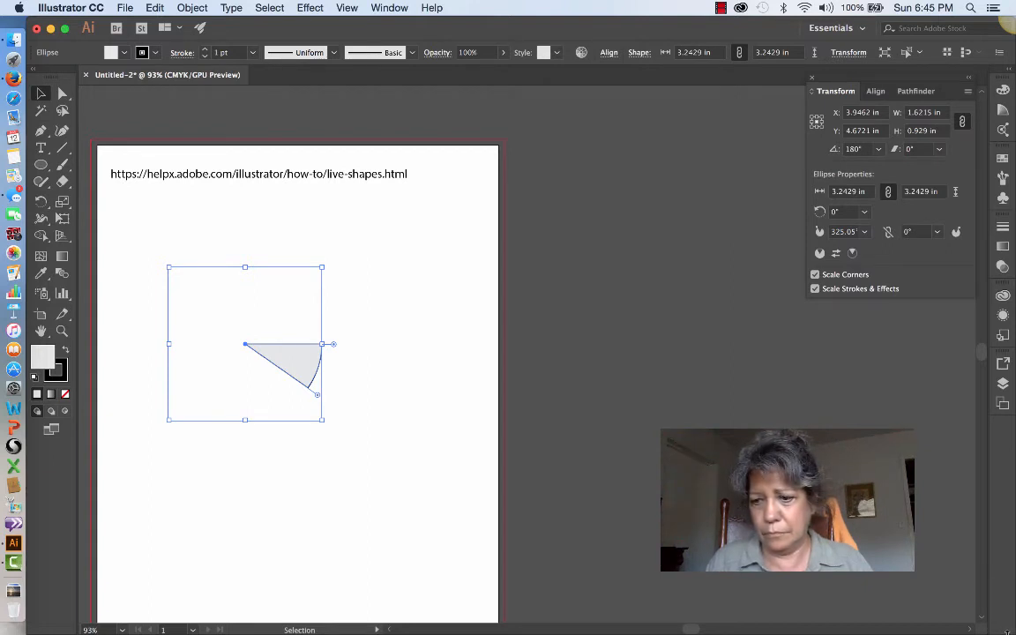
Step: Shrink the Illustrator window and place it beside the tutorial, and reset the pie slice to a full circle
{"action": "left_click_drag", "start_coordinate": [1015, 633], "coordinate": [547, 633]}
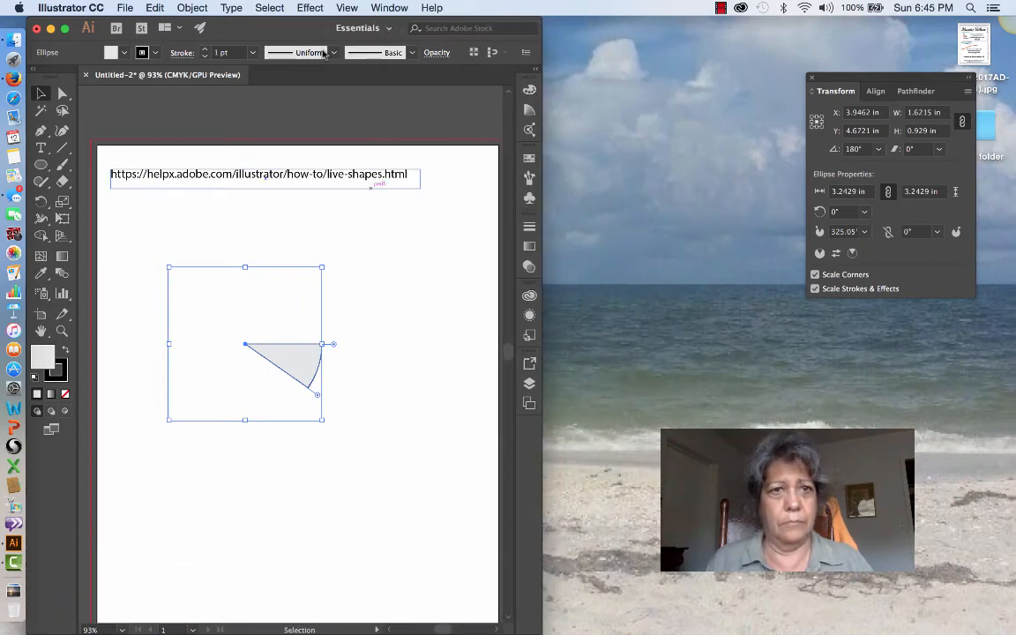
{"action": "left_click_drag", "start_coordinate": [331, 36], "coordinate": [813, 36]}
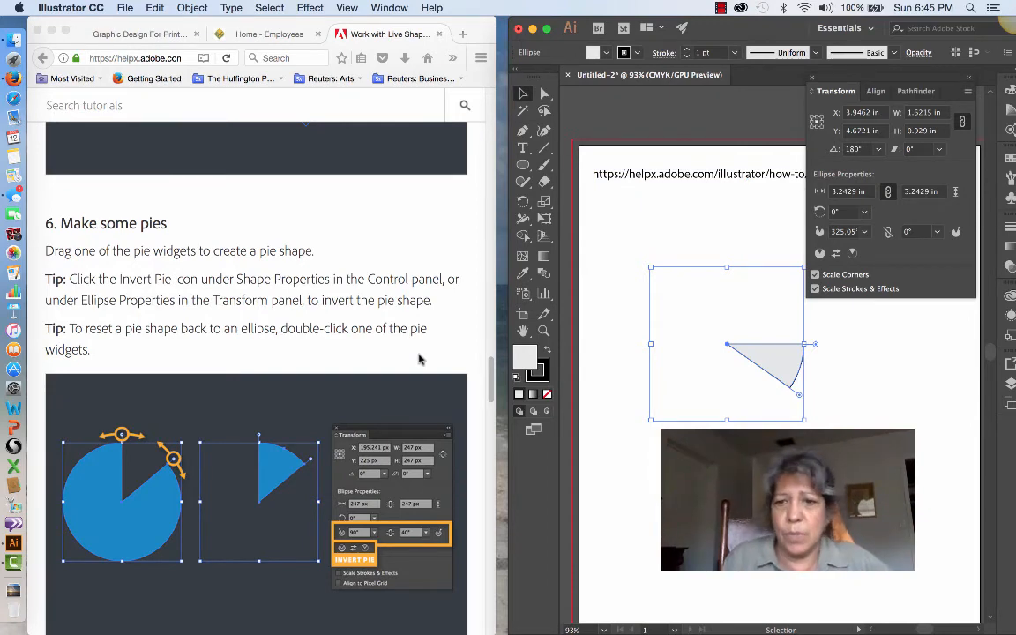
{"action": "double_click", "coordinate": [801, 398]}
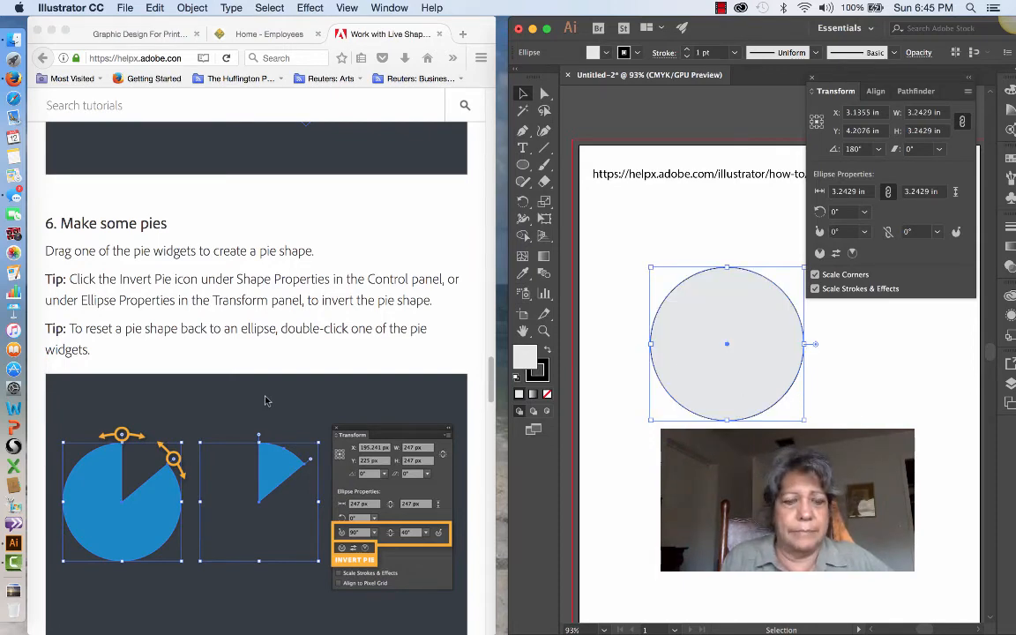
Step: Advance the tutorial page to section 7, Draw a Live Line segment
{"action": "scroll", "coordinate": [256, 388], "scroll_direction": "down", "scroll_amount": 8}
{"action": "scroll", "coordinate": [266, 401], "scroll_direction": "down", "scroll_amount": 3}
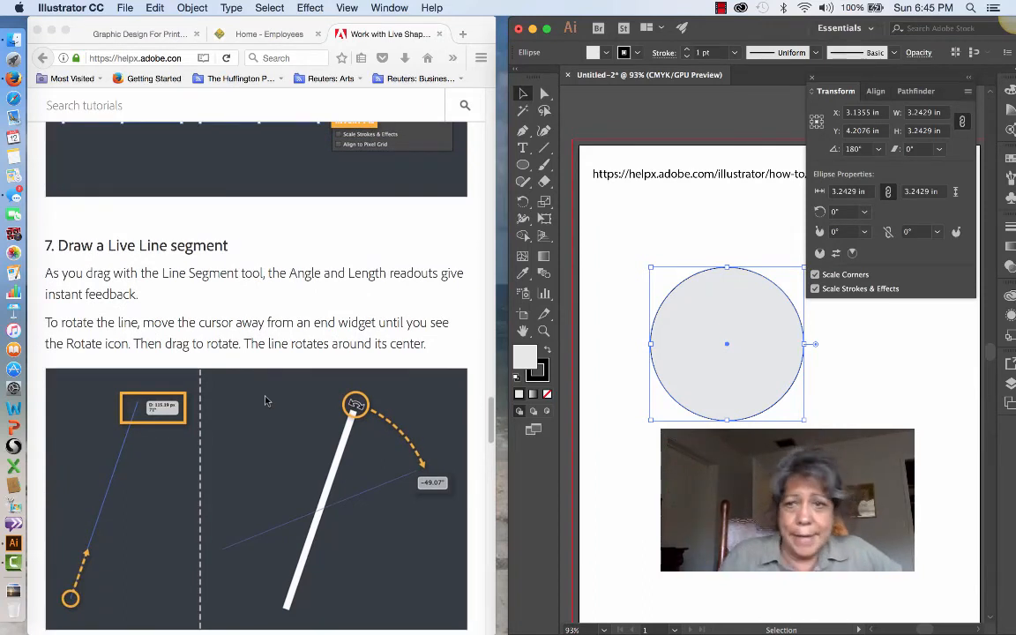
{"action": "left_click", "coordinate": [521, 182]}
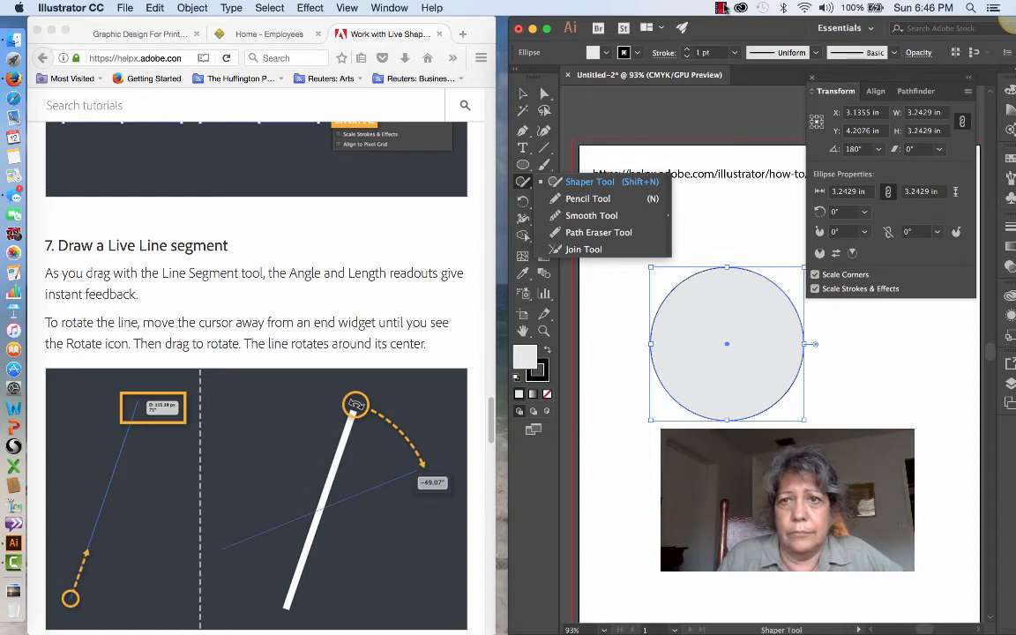
{"action": "left_click", "coordinate": [722, 8]}
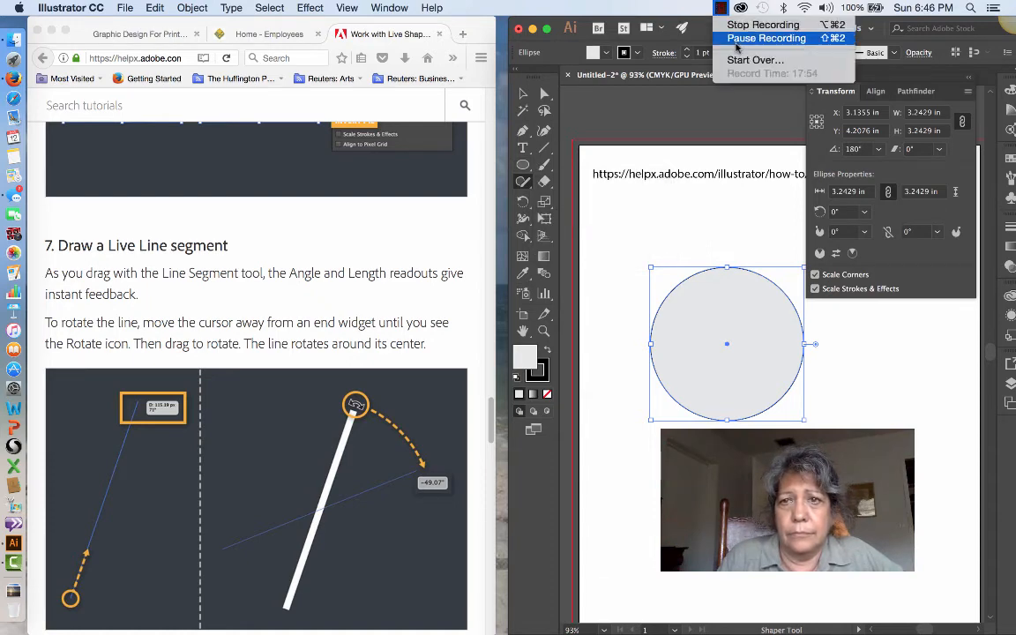
{"action": "left_click", "coordinate": [737, 38]}
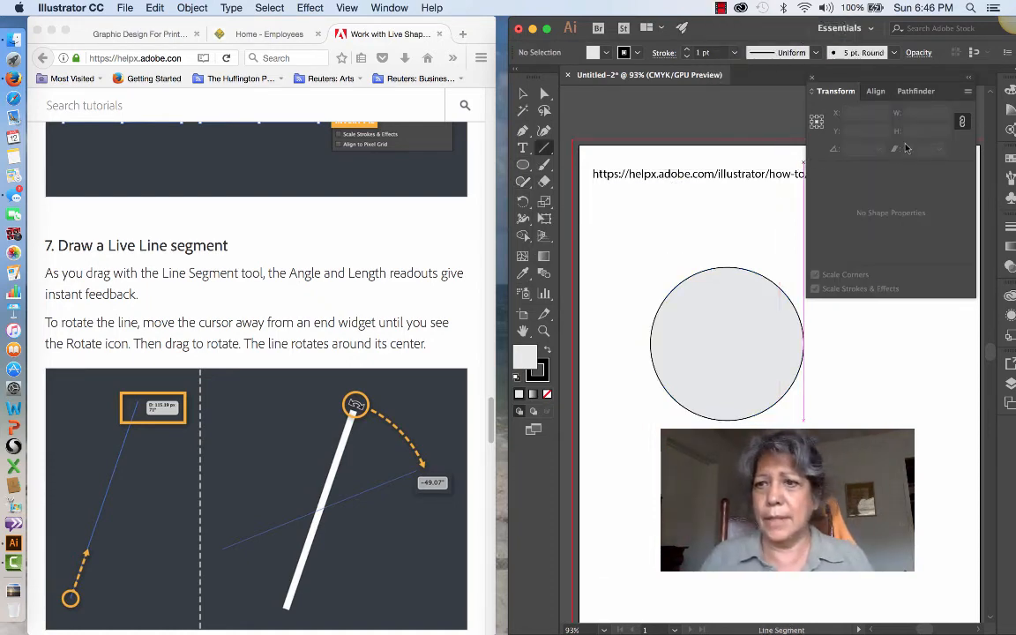
Step: Close the Transform panel and draw a line segment about 4.2 in long at about 302°, to the right of the circle
{"action": "left_click", "coordinate": [813, 81]}
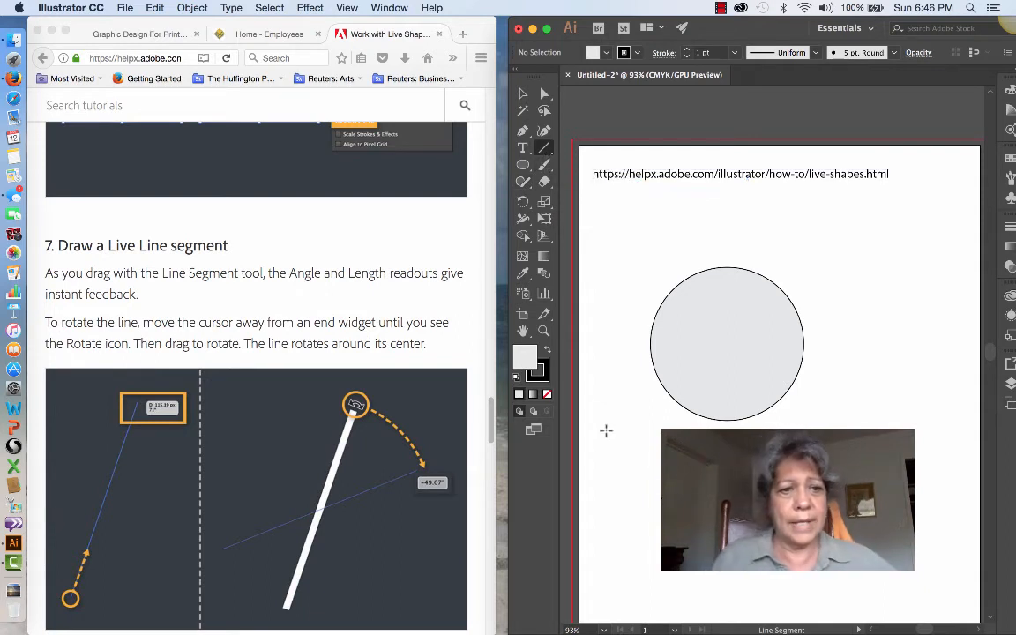
{"action": "left_click_drag", "start_coordinate": [727, 345], "coordinate": [727, 420]}
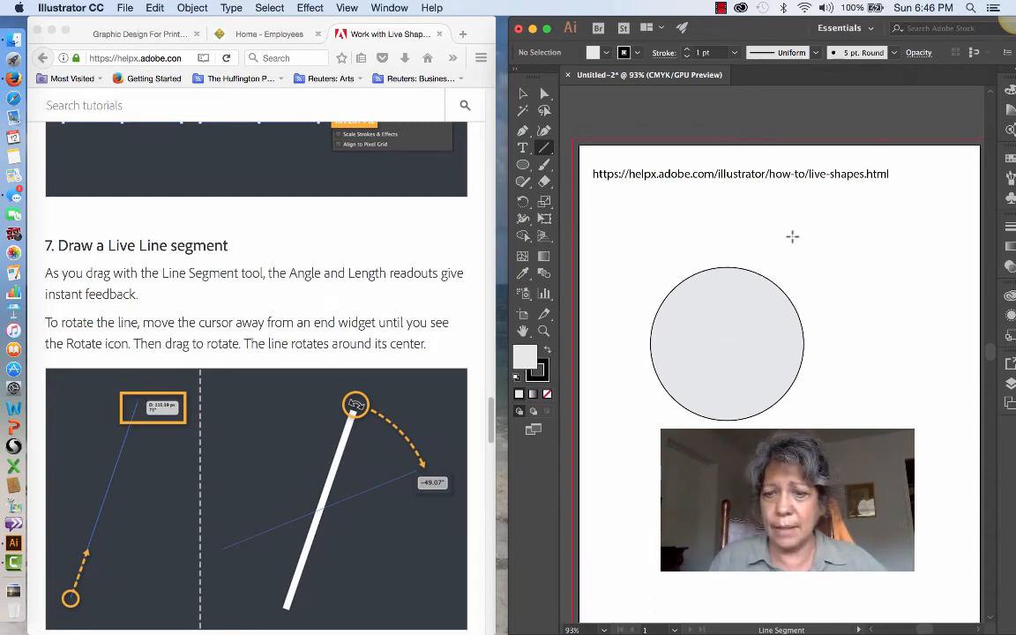
{"action": "left_click_drag", "start_coordinate": [794, 237], "coordinate": [900, 407]}
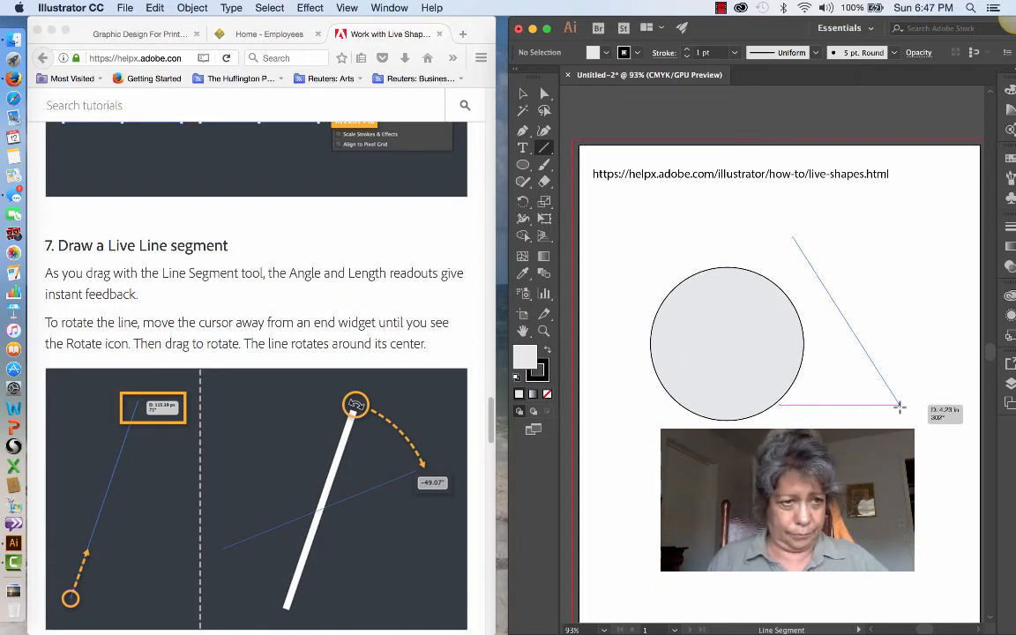
{"action": "left_click_drag", "start_coordinate": [900, 407], "coordinate": [900, 407]}
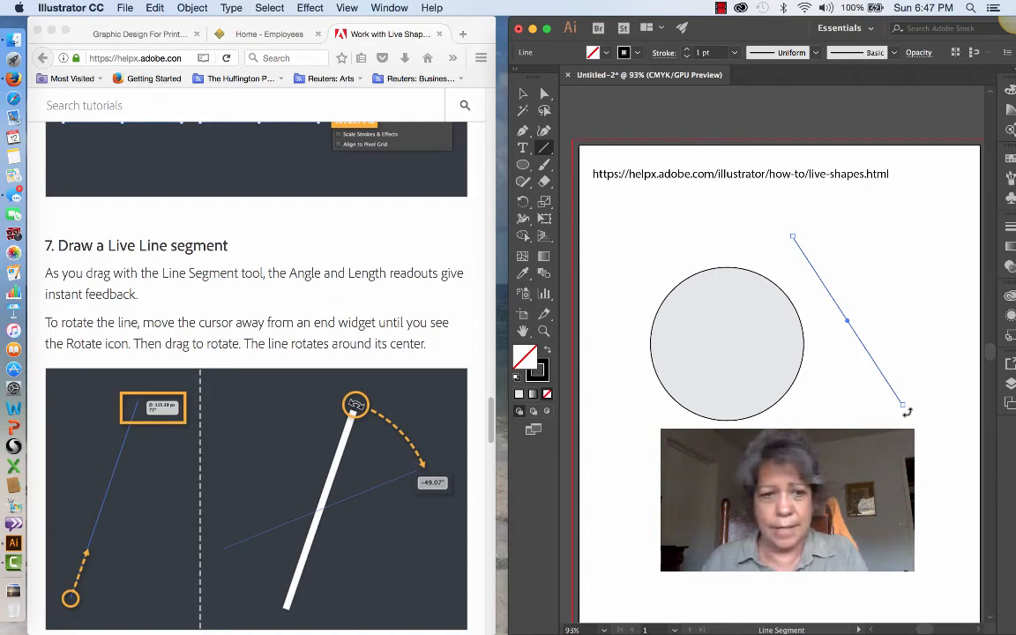
Step: Rotate the line freehand around its center until its lower end nears the circle, and swing it back close to its original slant
{"action": "left_click_drag", "start_coordinate": [909, 412], "coordinate": [830, 420]}
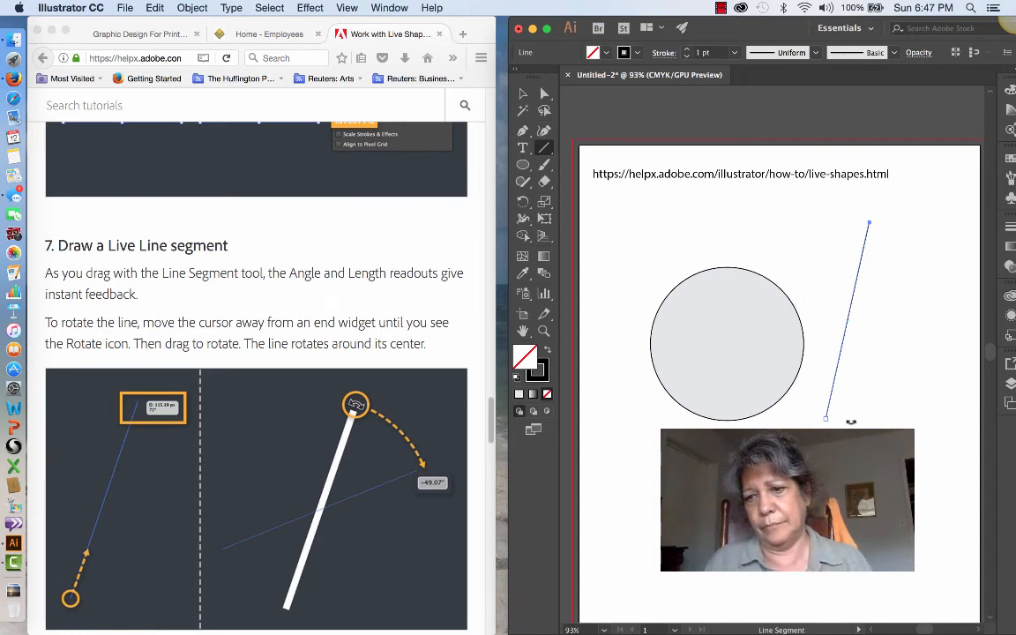
{"action": "left_click_drag", "start_coordinate": [851, 423], "coordinate": [893, 397]}
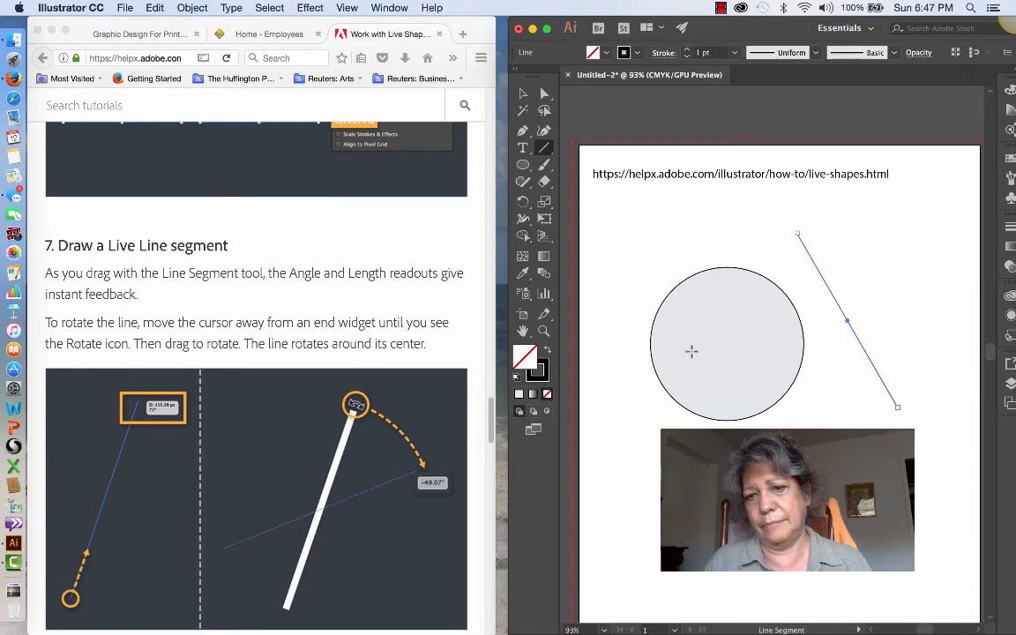
Step: Advance the tutorial to section 8, Easily resize and align, and lengthen the line by pulling its lower end down and slightly left
{"action": "scroll", "coordinate": [311, 409], "scroll_direction": "down", "scroll_amount": 8}
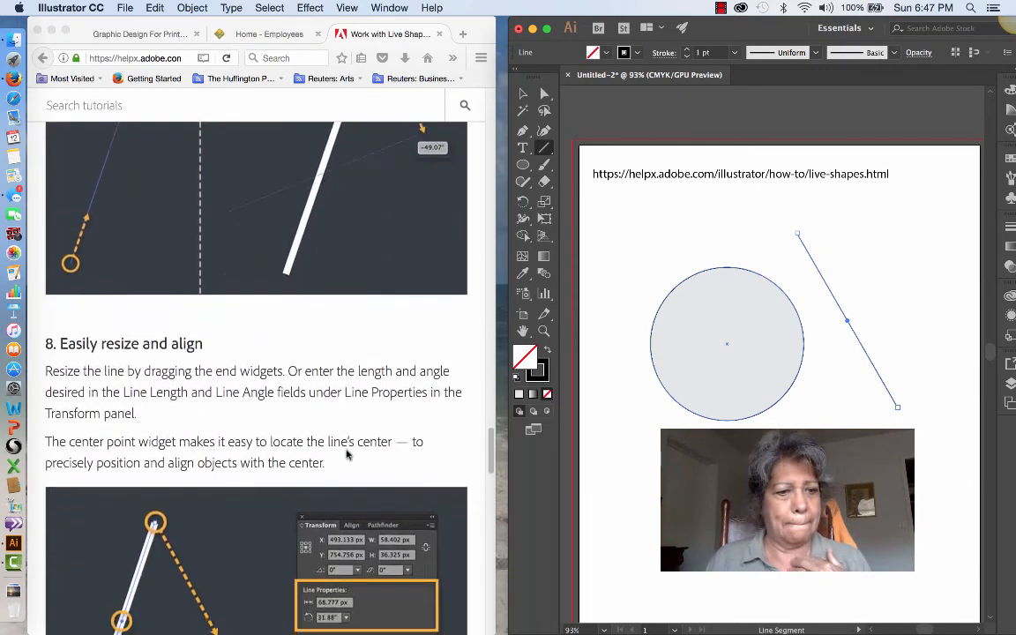
{"action": "scroll", "coordinate": [347, 455], "scroll_direction": "down", "scroll_amount": 3}
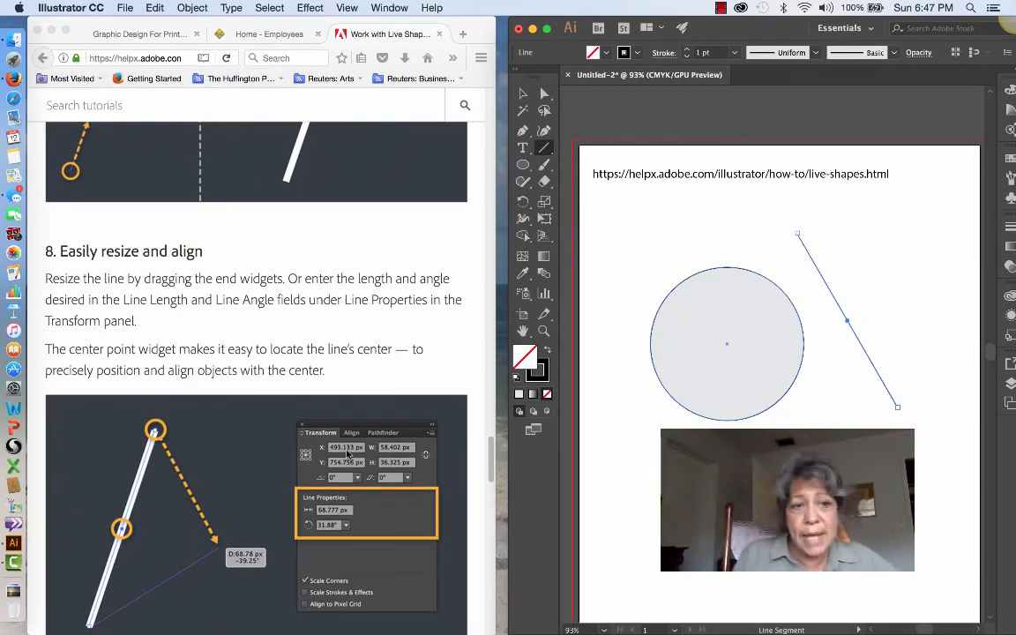
{"action": "scroll", "coordinate": [280, 371], "scroll_direction": "down", "scroll_amount": 1}
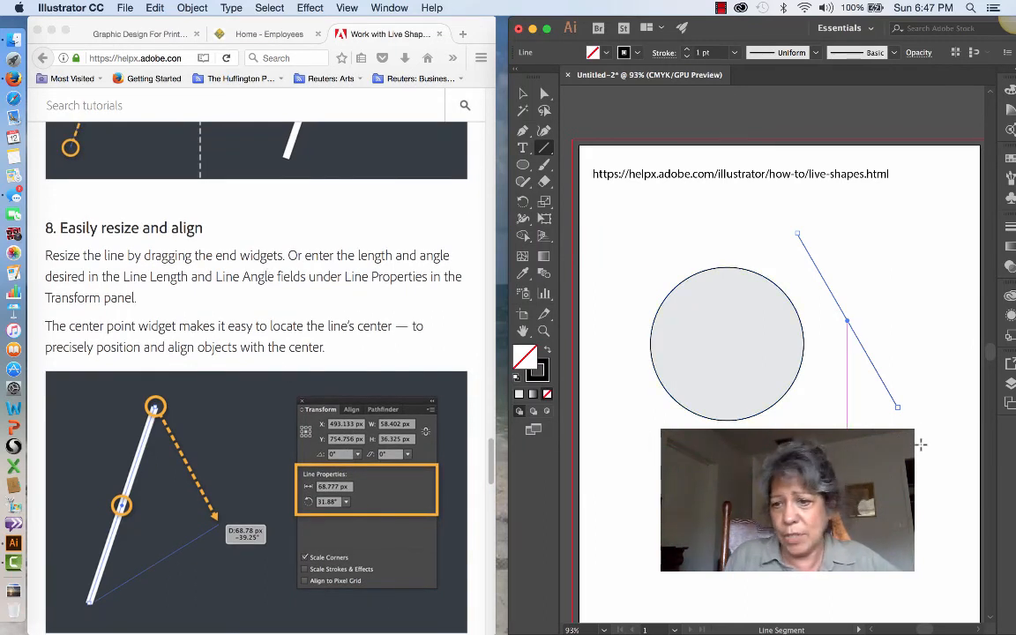
{"action": "left_click_drag", "start_coordinate": [898, 409], "coordinate": [854, 555]}
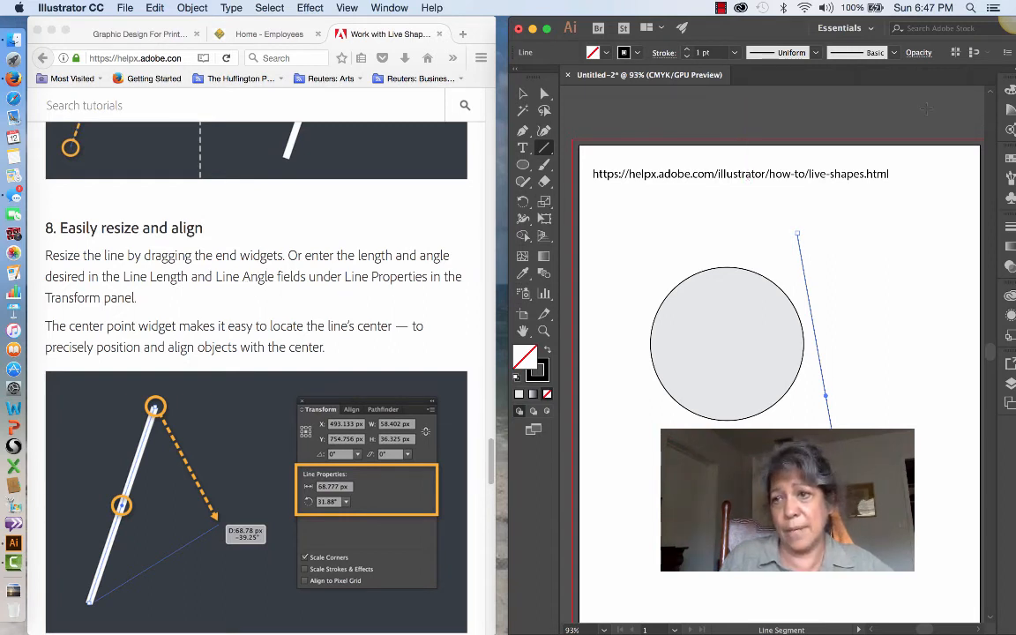
Step: Show the Transform panel and move the line by its center point onto the middle of the circle
{"action": "left_click", "coordinate": [397, 9]}
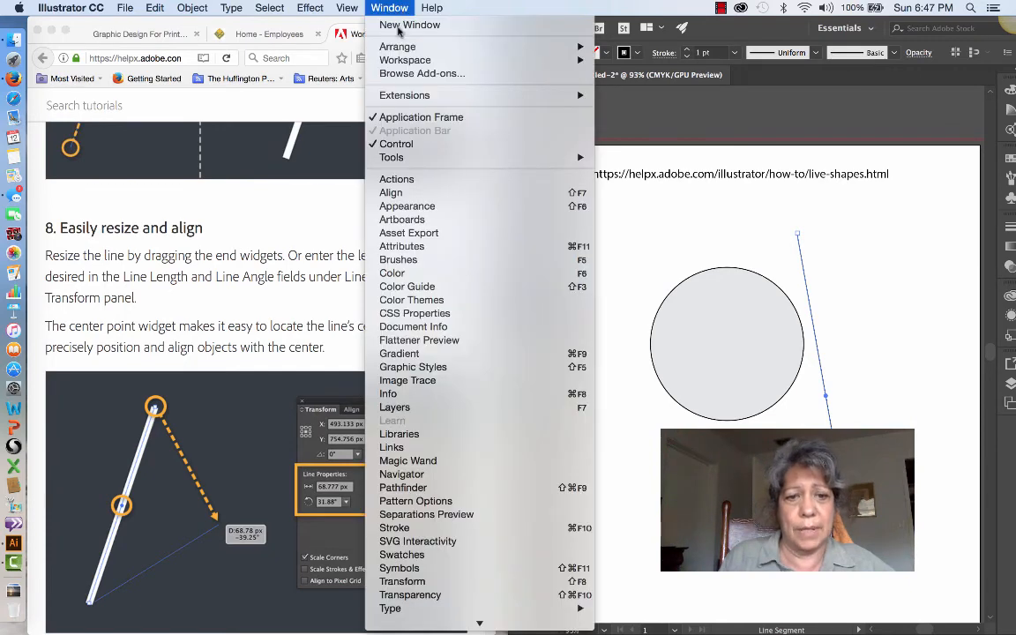
{"action": "left_click", "coordinate": [402, 582]}
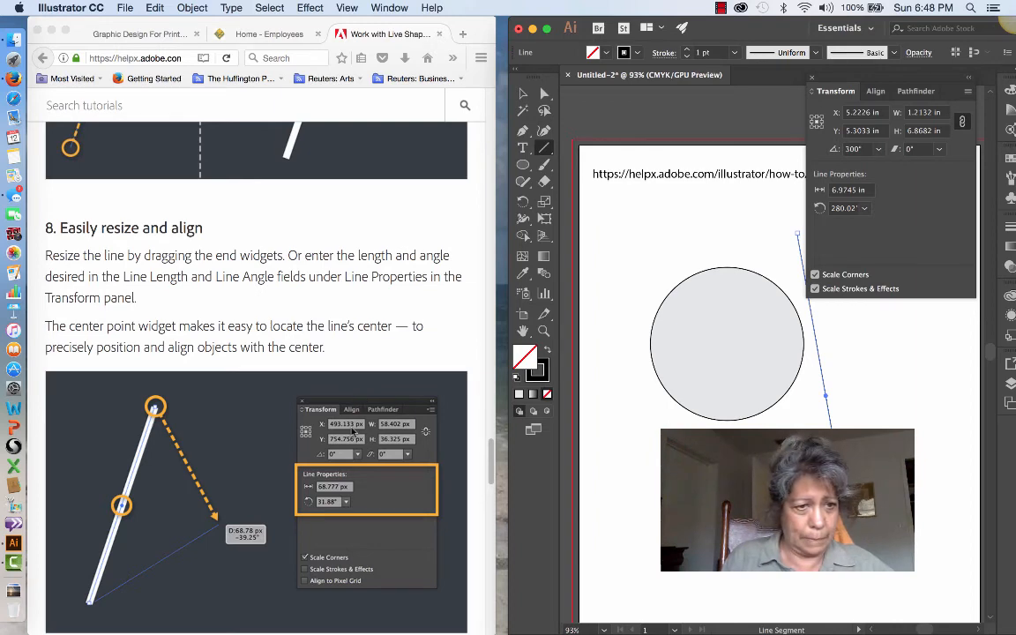
{"action": "scroll", "coordinate": [352, 430], "scroll_direction": "down", "scroll_amount": 3}
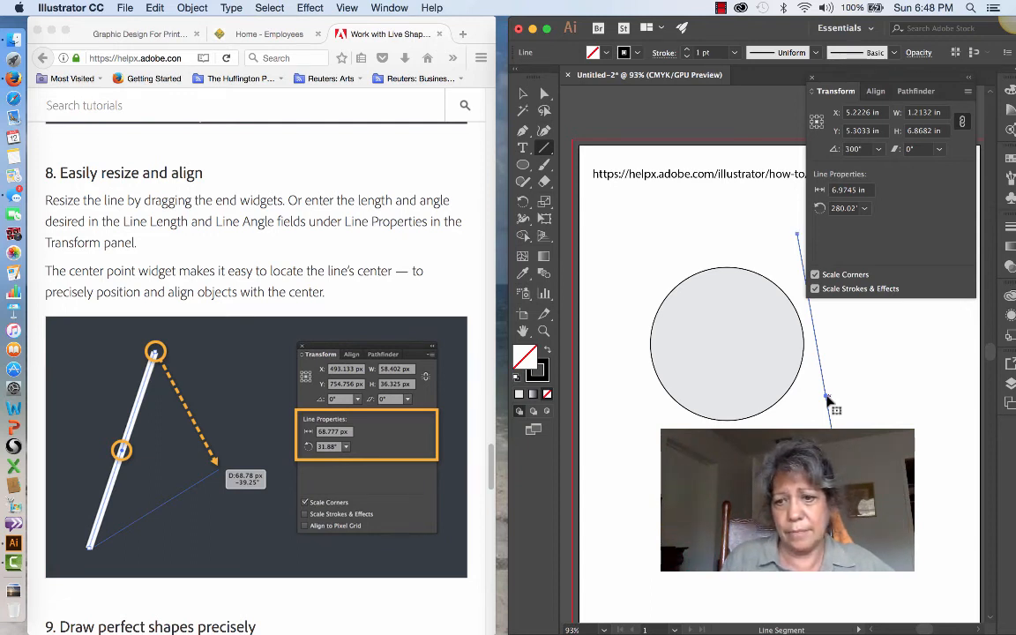
{"action": "left_click_drag", "start_coordinate": [830, 401], "coordinate": [737, 355]}
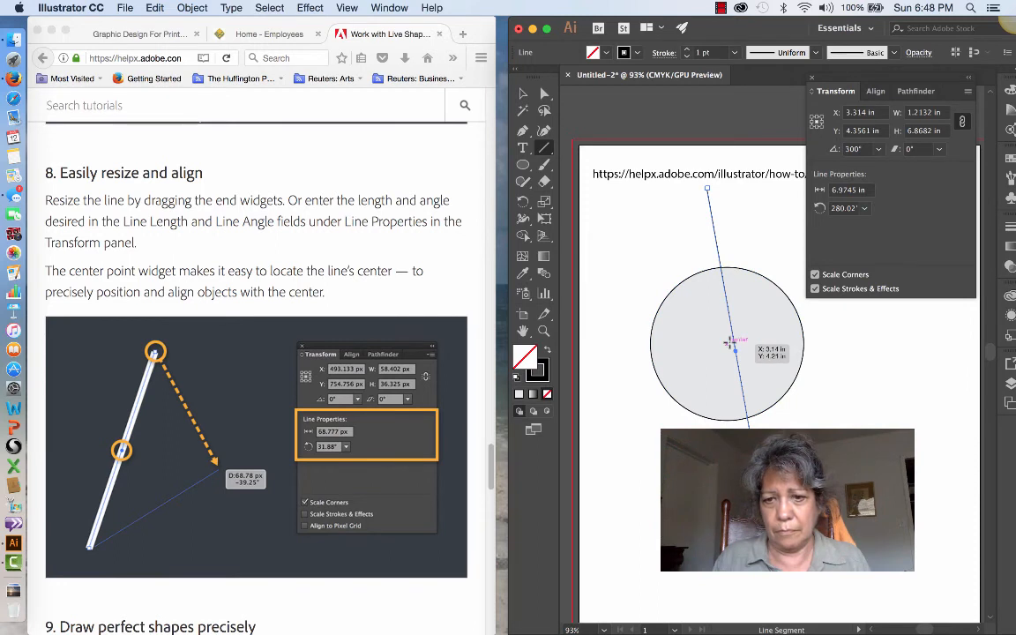
Step: Select the line and the circle together and align their centers horizontally
{"action": "left_click", "coordinate": [523, 94]}
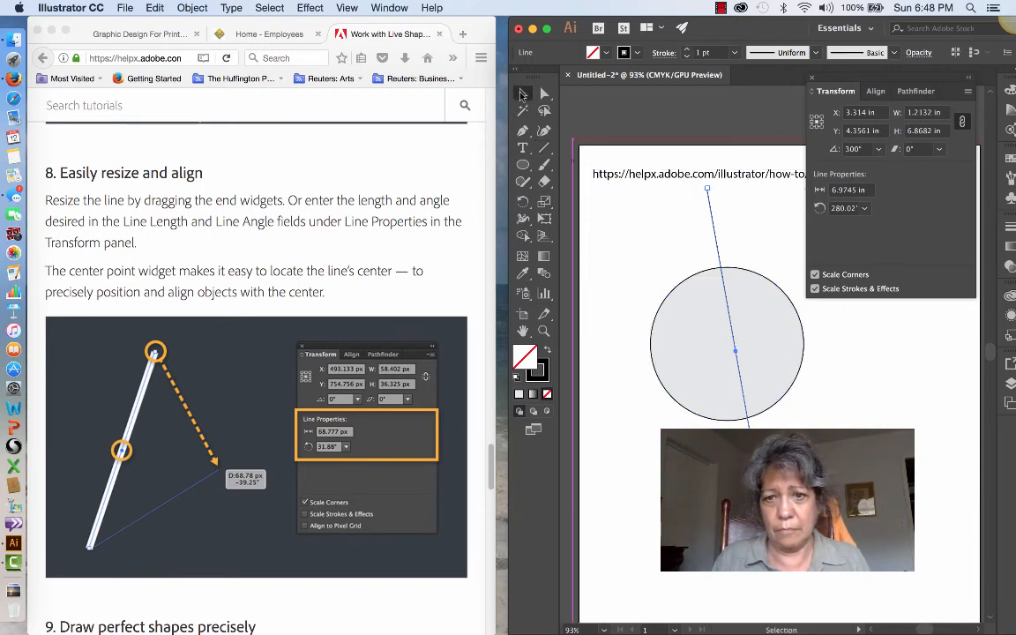
{"action": "left_click", "coordinate": [728, 350], "text": "shift"}
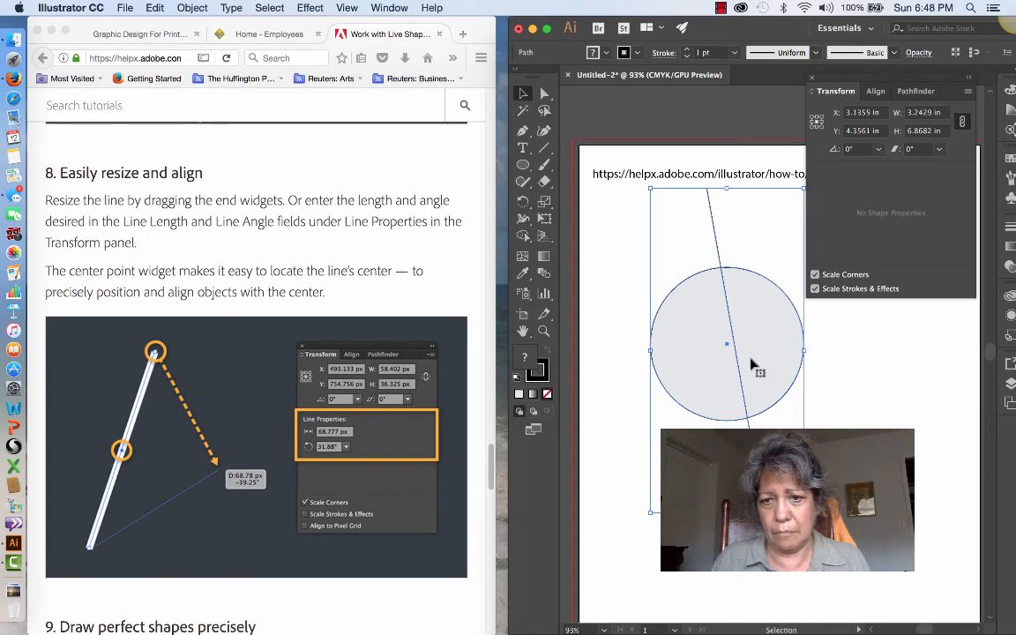
{"action": "left_click", "coordinate": [739, 368], "text": "shift"}
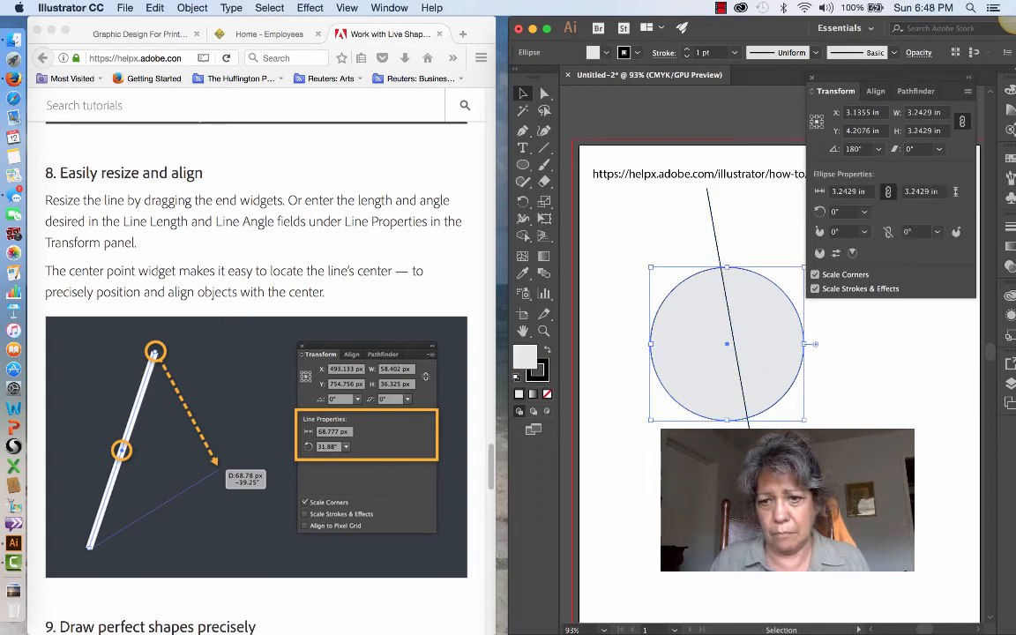
{"action": "left_click", "coordinate": [643, 371]}
{"action": "left_click", "coordinate": [745, 393]}
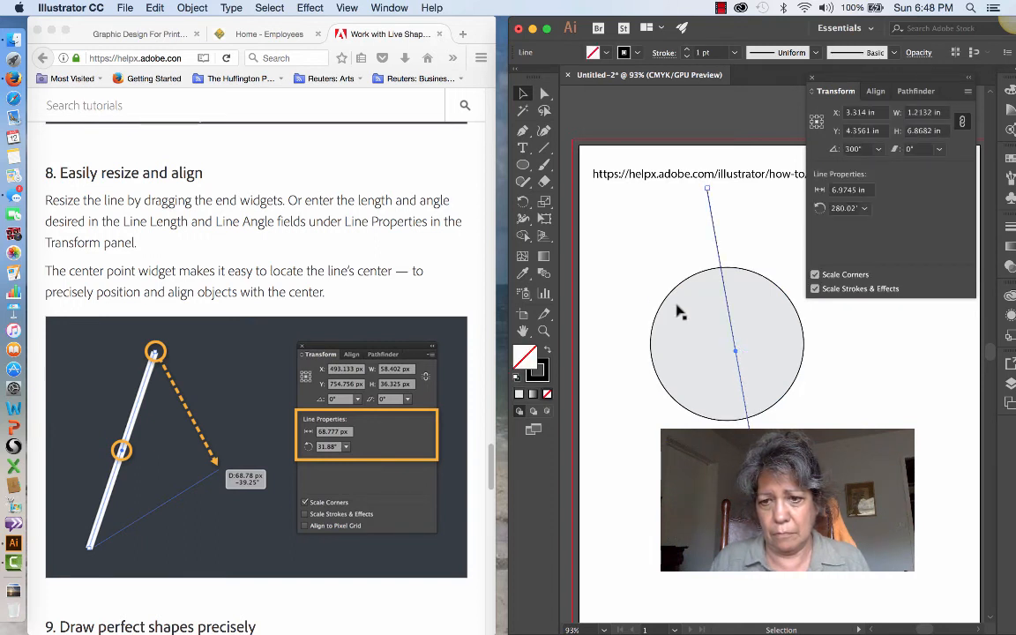
{"action": "left_click_drag", "start_coordinate": [642, 269], "coordinate": [760, 374]}
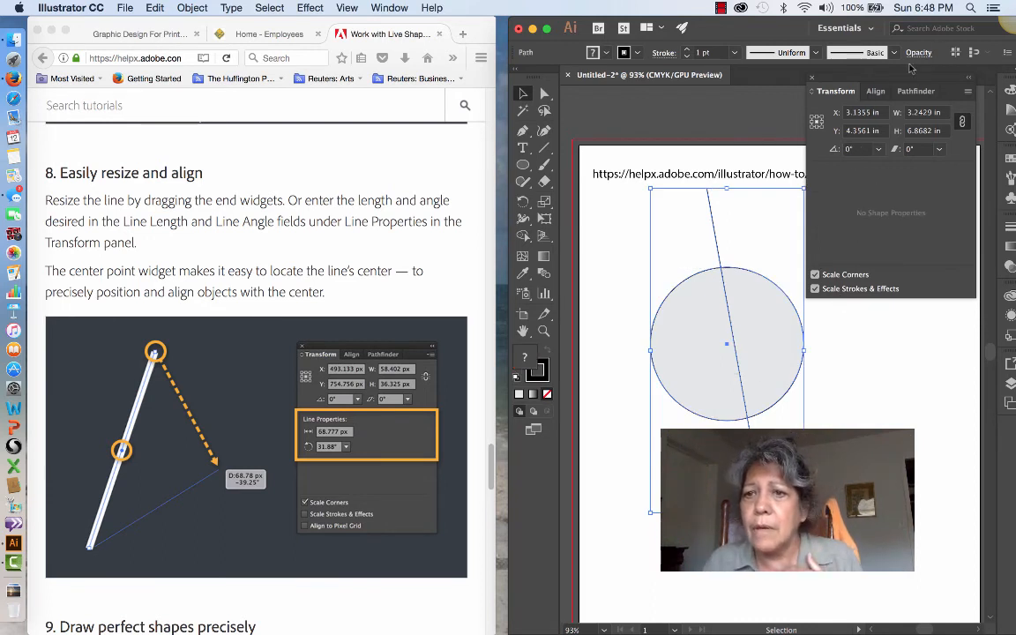
{"action": "left_click", "coordinate": [877, 91]}
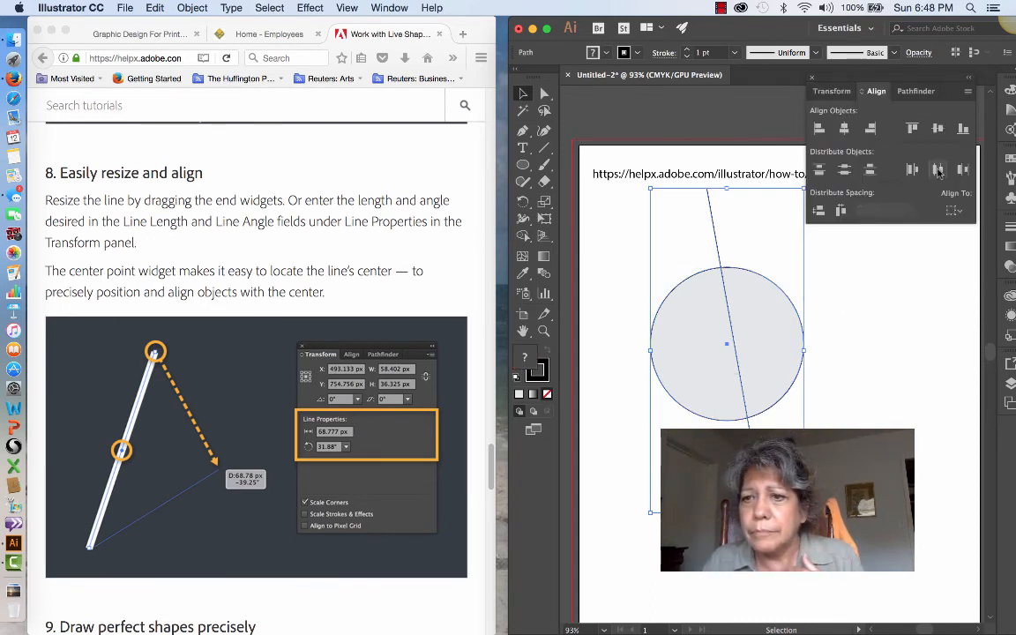
{"action": "left_click", "coordinate": [846, 128]}
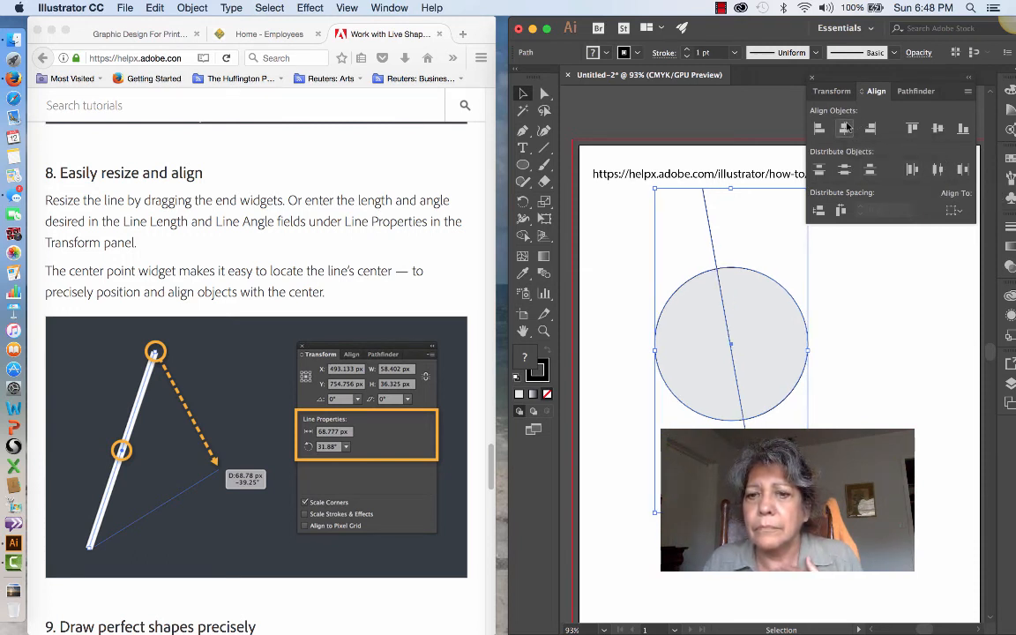
Step: Advance the tutorial to section 9, Draw perfect shapes precisely, and extend the line's lower end along its own trajectory
{"action": "scroll", "coordinate": [323, 389], "scroll_direction": "down", "scroll_amount": 5}
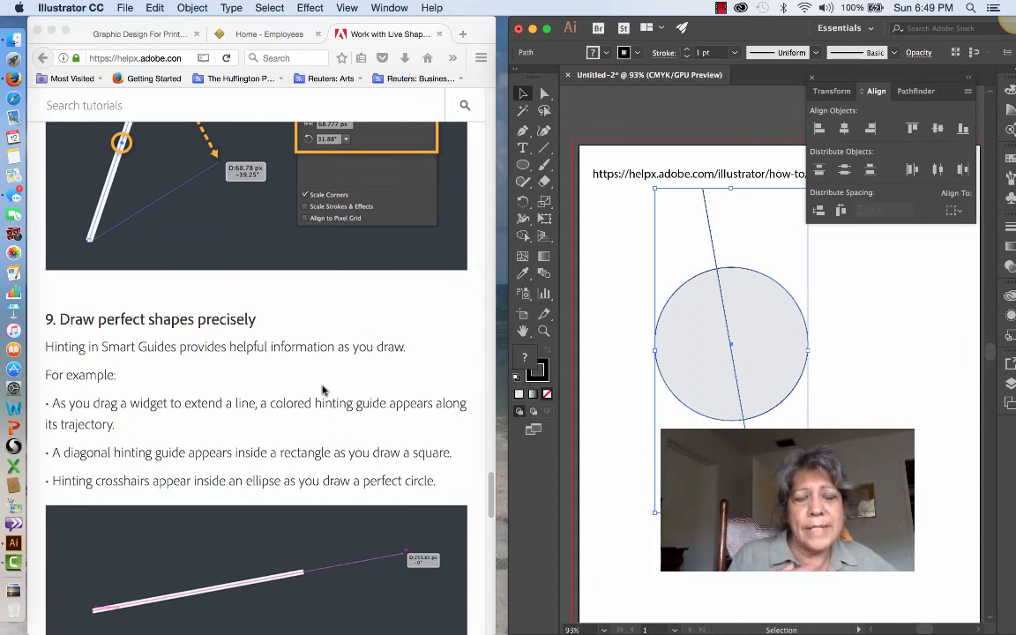
{"action": "scroll", "coordinate": [120, 356], "scroll_direction": "down", "scroll_amount": 2}
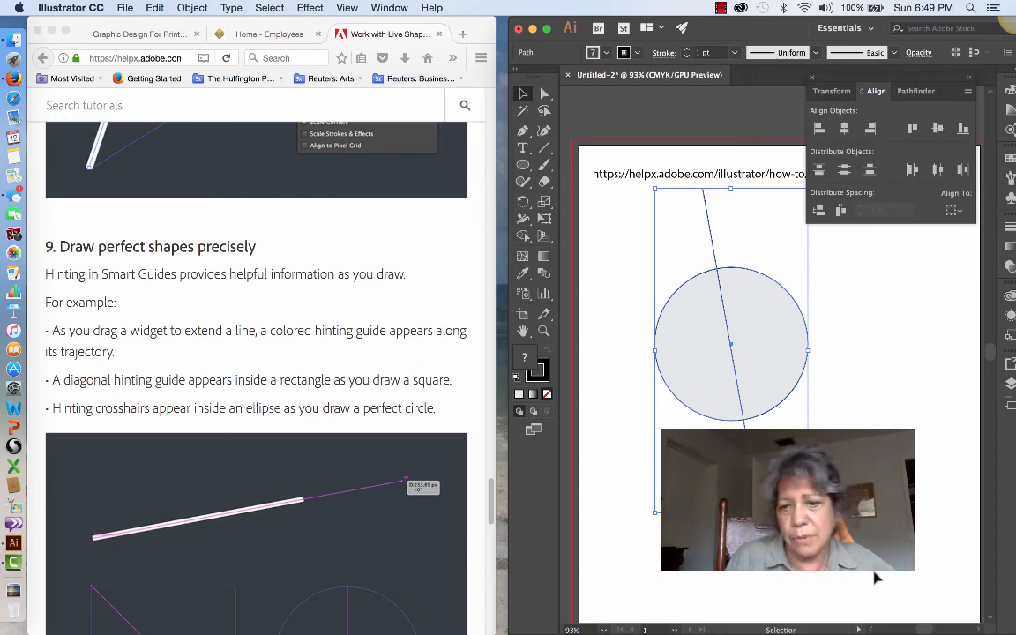
{"action": "left_click", "coordinate": [615, 346]}
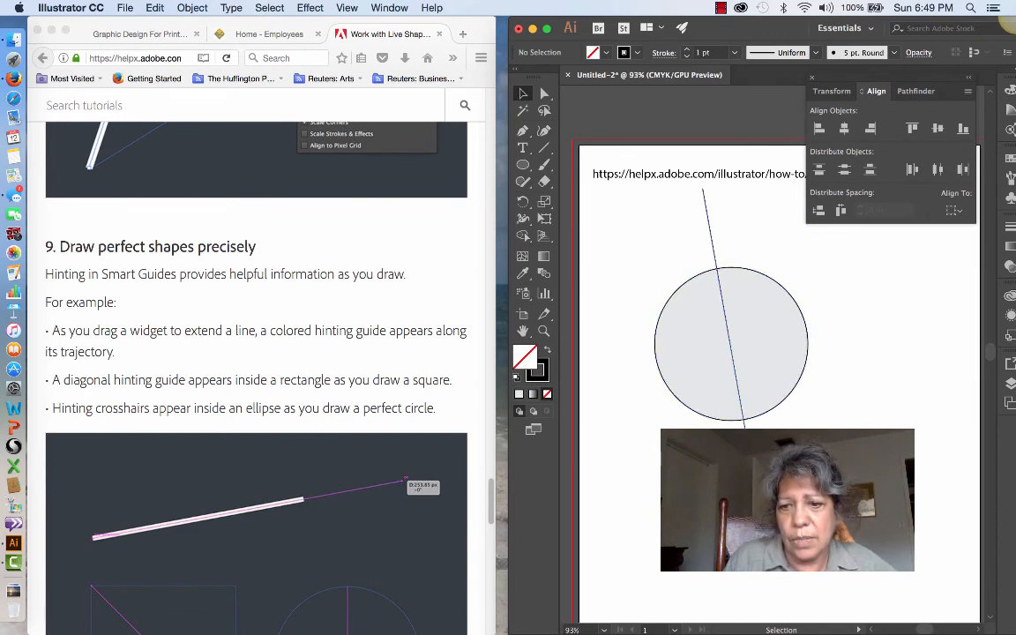
{"action": "left_click", "coordinate": [722, 291]}
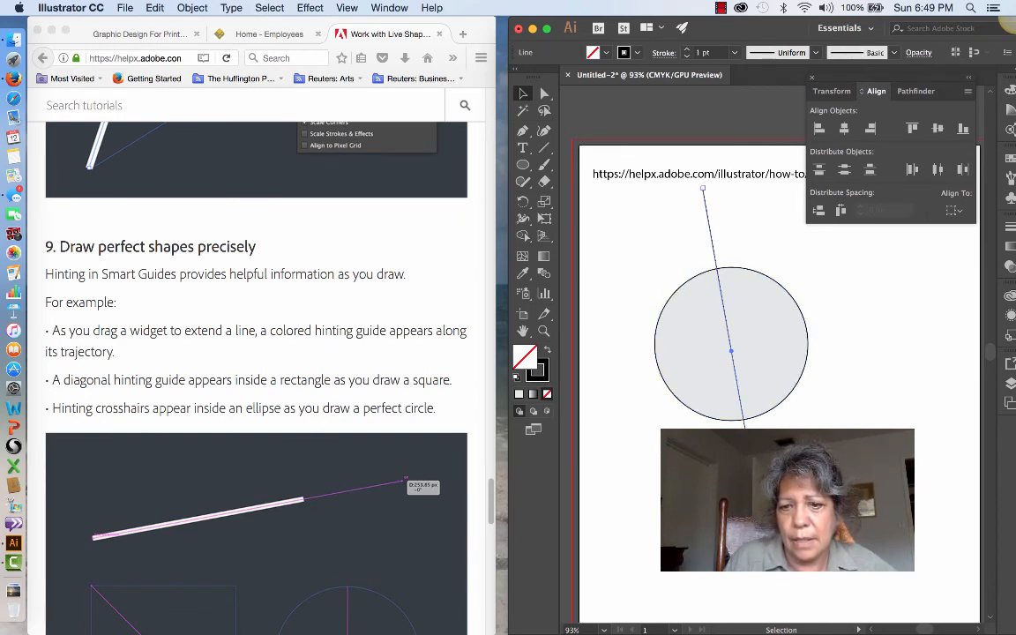
{"action": "left_click_drag", "start_coordinate": [703, 188], "coordinate": [704, 185]}
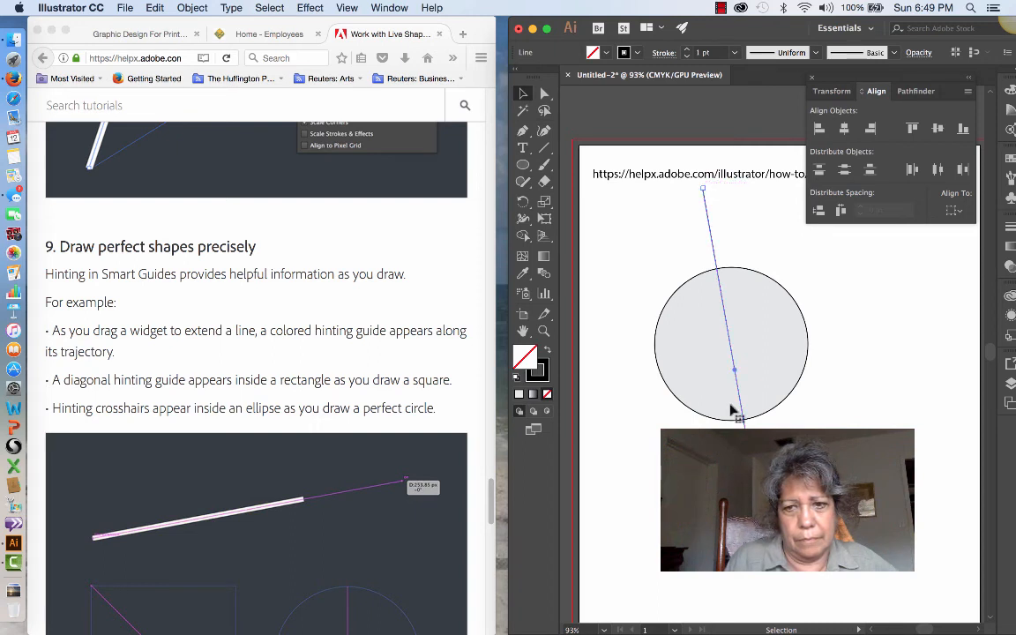
Step: Set the line's stroke weight to 10 pt and its stroke color to green
{"action": "left_click", "coordinate": [705, 254]}
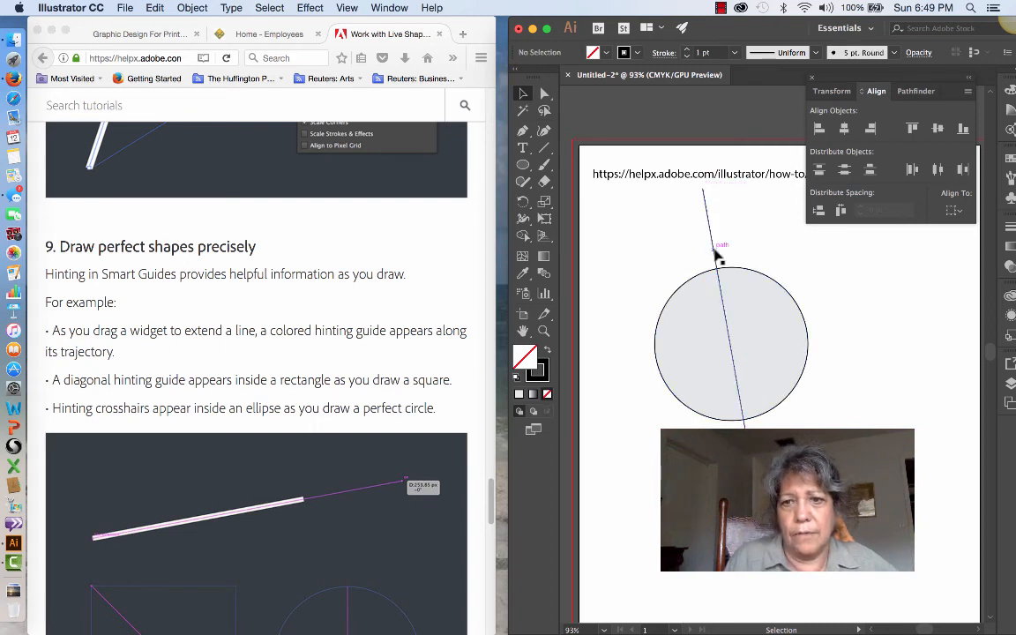
{"action": "left_click", "coordinate": [715, 254]}
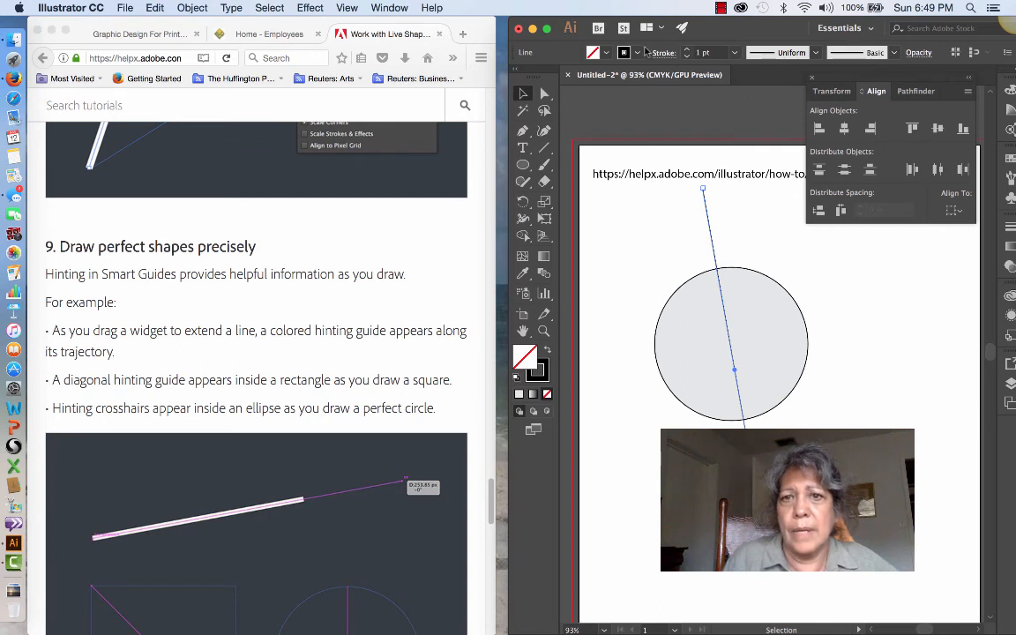
{"action": "left_click", "coordinate": [687, 50]}
{"action": "left_click", "coordinate": [687, 49]}
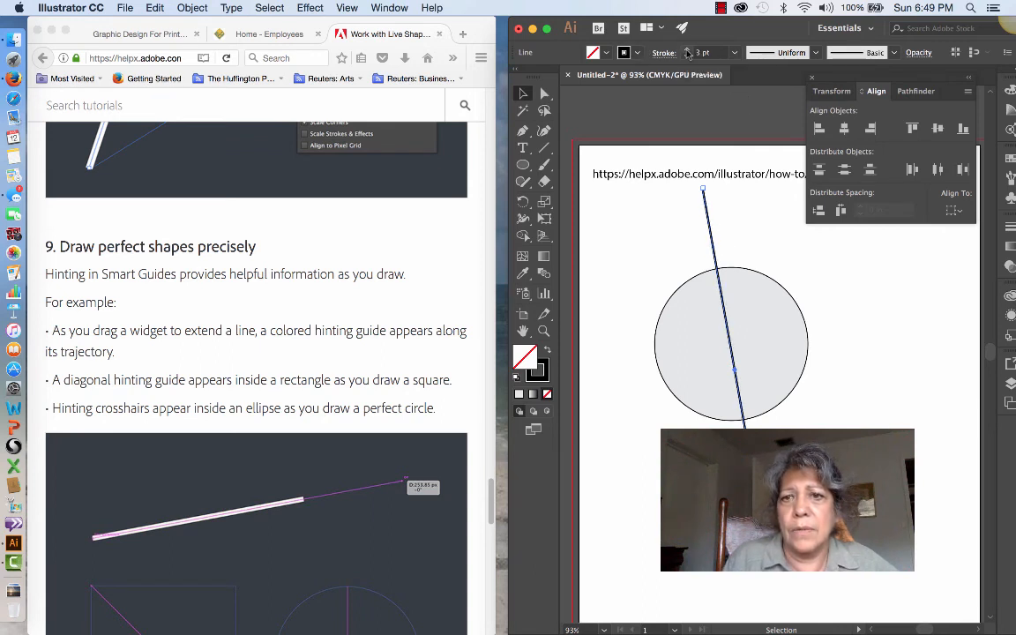
{"action": "left_click", "coordinate": [688, 50]}
{"action": "left_click", "coordinate": [687, 49]}
{"action": "left_click", "coordinate": [687, 49]}
{"action": "left_click", "coordinate": [687, 49]}
{"action": "left_click", "coordinate": [687, 49]}
{"action": "left_click", "coordinate": [687, 50]}
{"action": "left_click", "coordinate": [687, 49]}
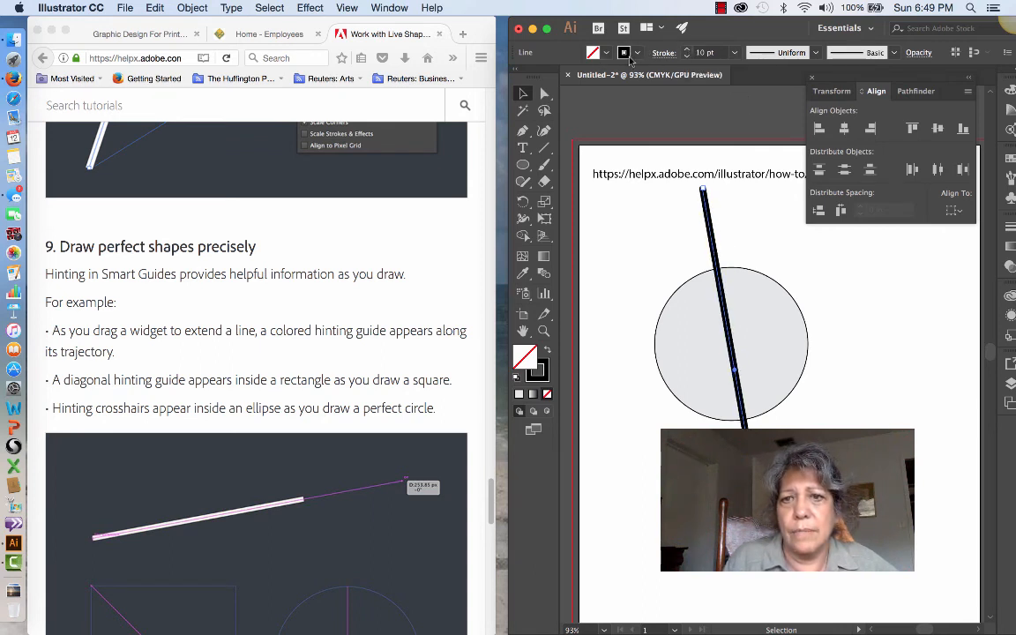
{"action": "left_click", "coordinate": [636, 54]}
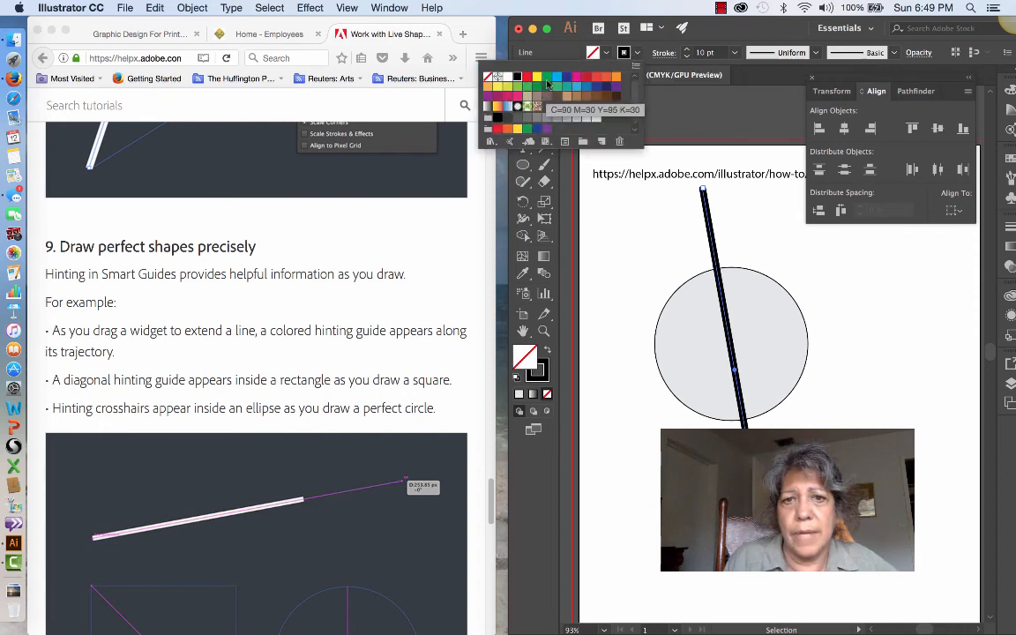
{"action": "left_click", "coordinate": [548, 83]}
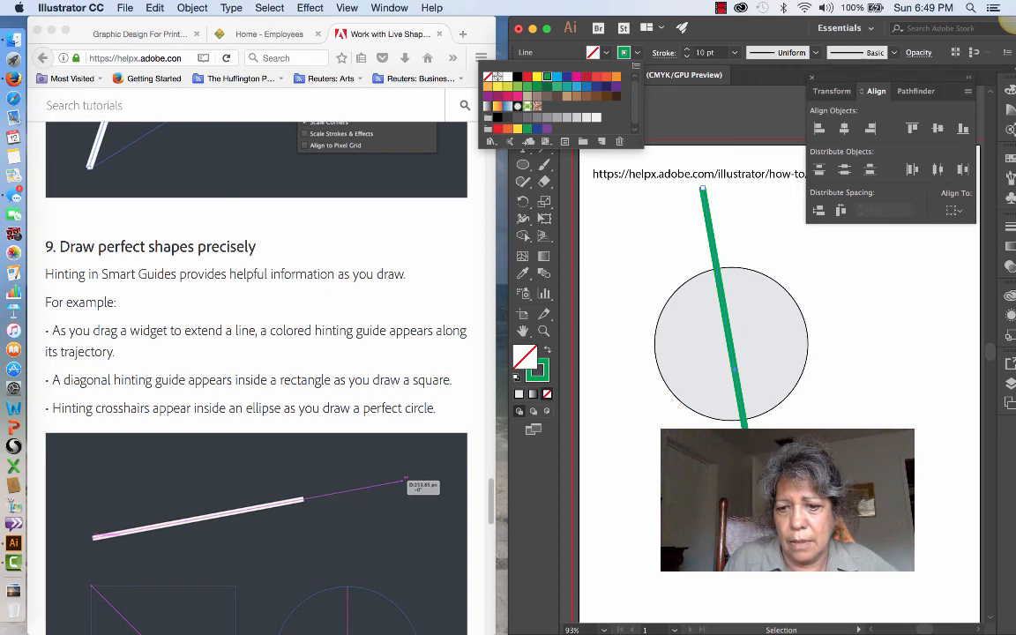
{"action": "key", "text": "Escape"}
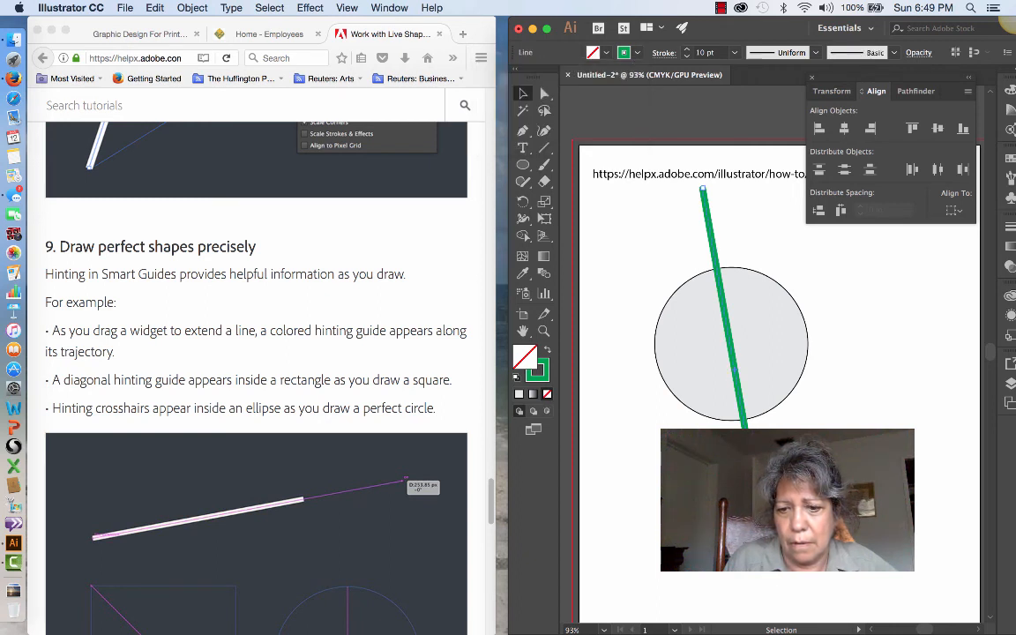
Step: Extend the green line's lower end along its trajectory to a length of about 8.8 in, and deselect it
{"action": "left_click_drag", "start_coordinate": [770, 582], "coordinate": [774, 601]}
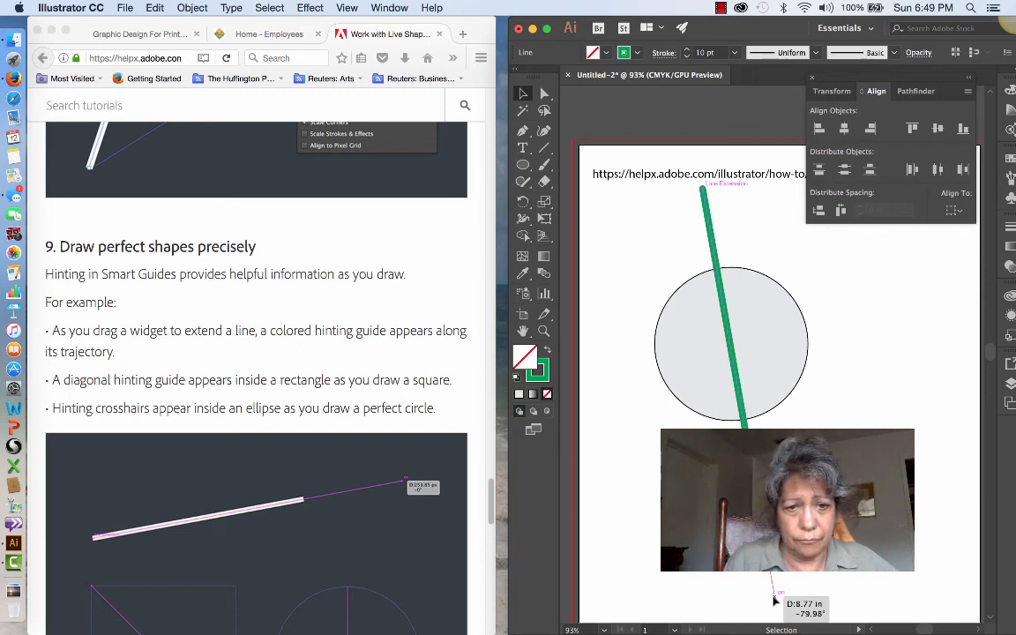
{"action": "left_click_drag", "start_coordinate": [775, 601], "coordinate": [775, 599]}
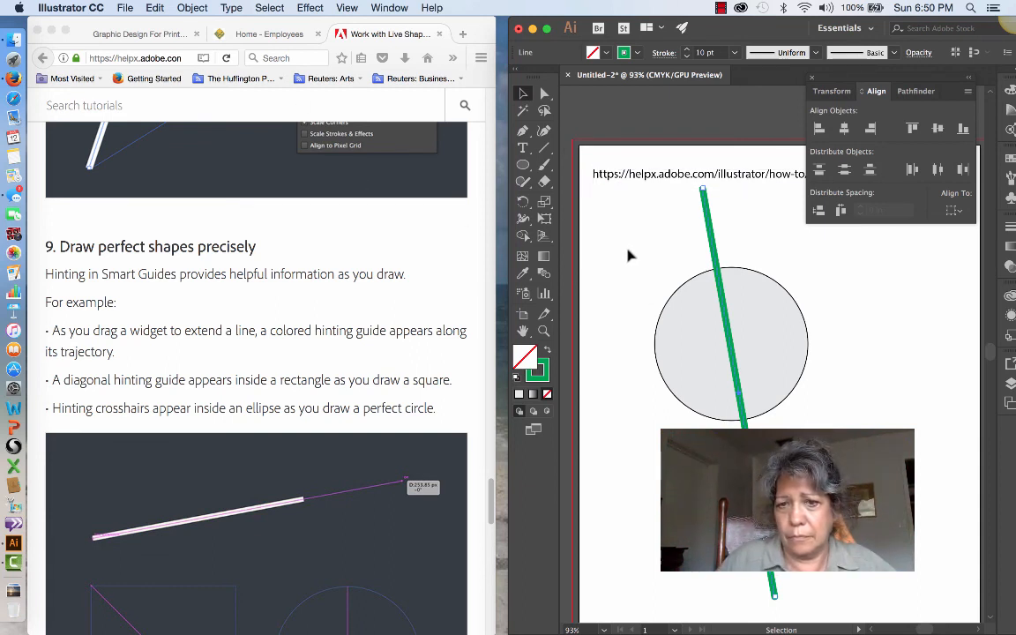
{"action": "left_click", "coordinate": [658, 227]}
Step: Draw a tall rectangle left of the circle with the Shaper tool and a square of about 1.61 in to its right with the Rectangle tool
{"action": "left_click", "coordinate": [523, 181]}
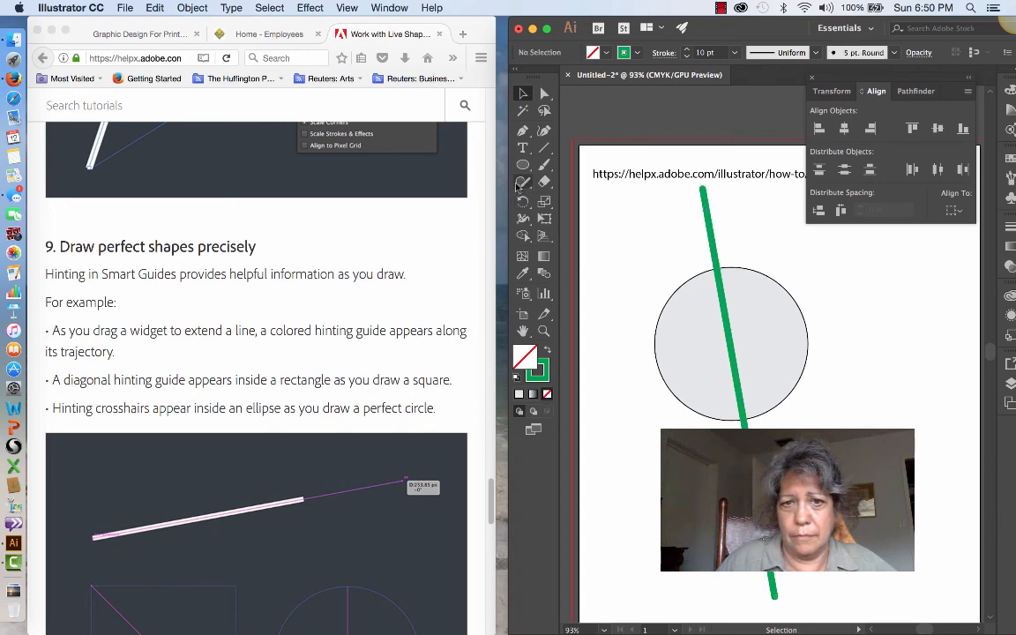
{"action": "mouse_move", "coordinate": [600, 254]}
{"action": "left_mouse_down"}
{"action": "mouse_move", "coordinate": [656, 258]}
{"action": "mouse_move", "coordinate": [630, 383]}
{"action": "mouse_move", "coordinate": [599, 381]}
{"action": "mouse_move", "coordinate": [600, 255]}
{"action": "left_mouse_up"}
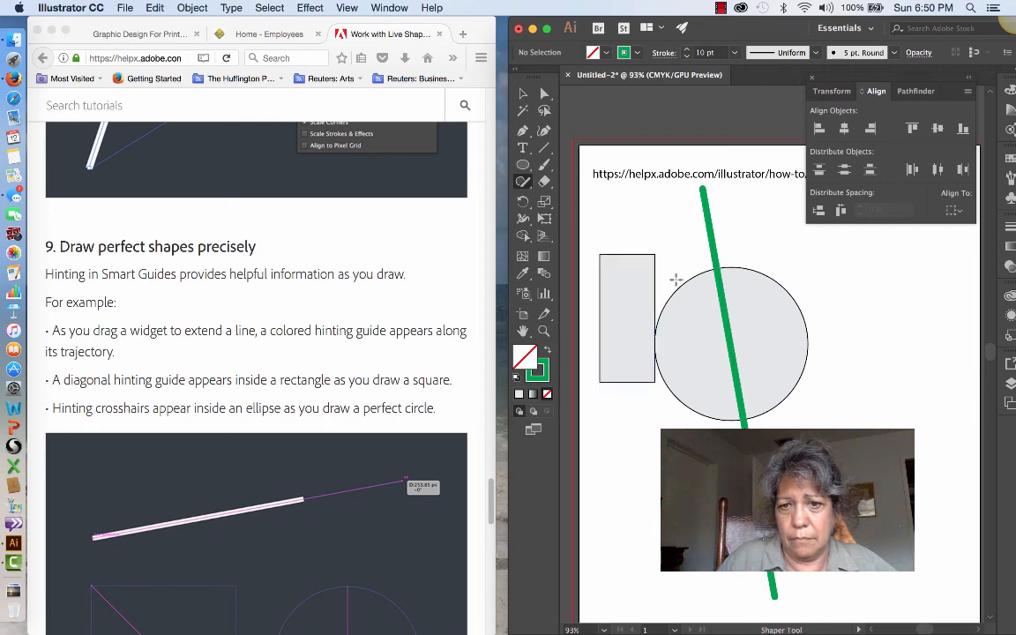
{"action": "left_click", "coordinate": [524, 166]}
{"action": "left_click", "coordinate": [583, 165]}
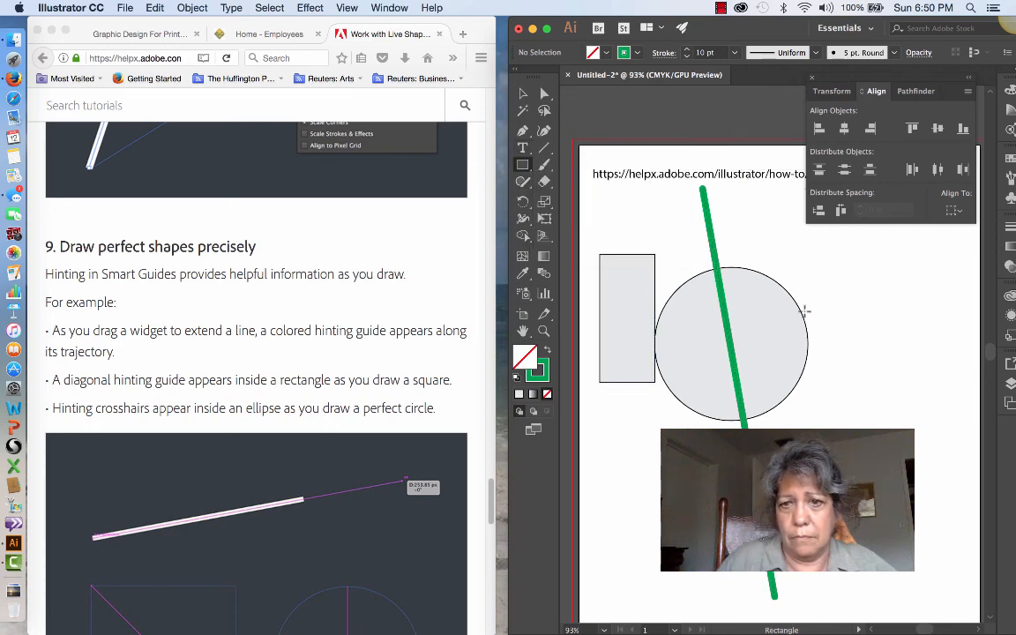
{"action": "mouse_move", "coordinate": [825, 293]}
{"action": "left_mouse_down"}
{"action": "mouse_move", "coordinate": [921, 304]}
{"action": "mouse_move", "coordinate": [911, 407]}
{"action": "mouse_move", "coordinate": [899, 370]}
{"action": "left_mouse_up"}
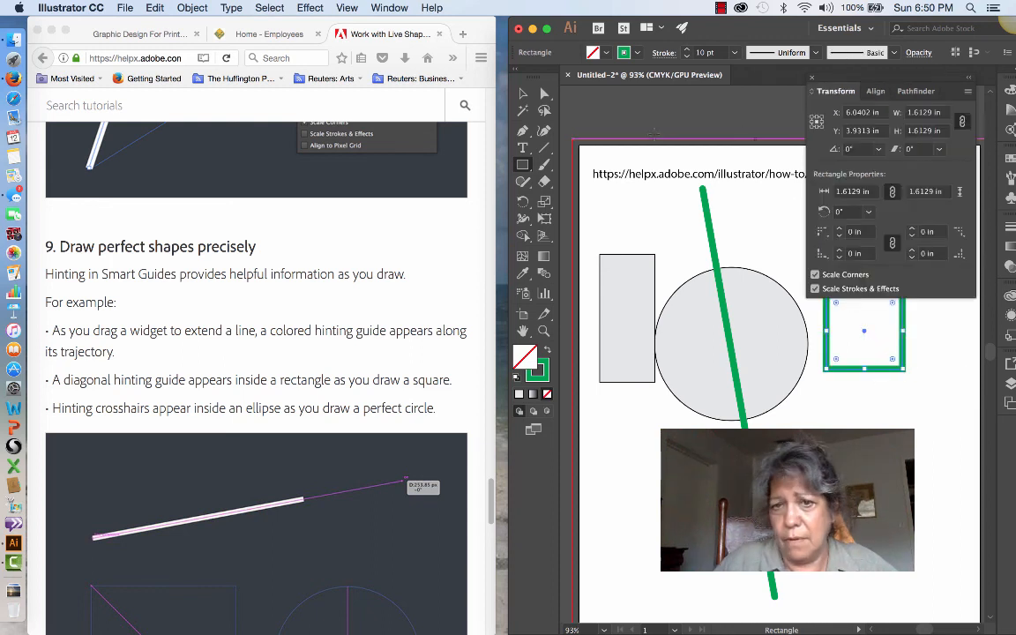
{"action": "key", "text": "v"}
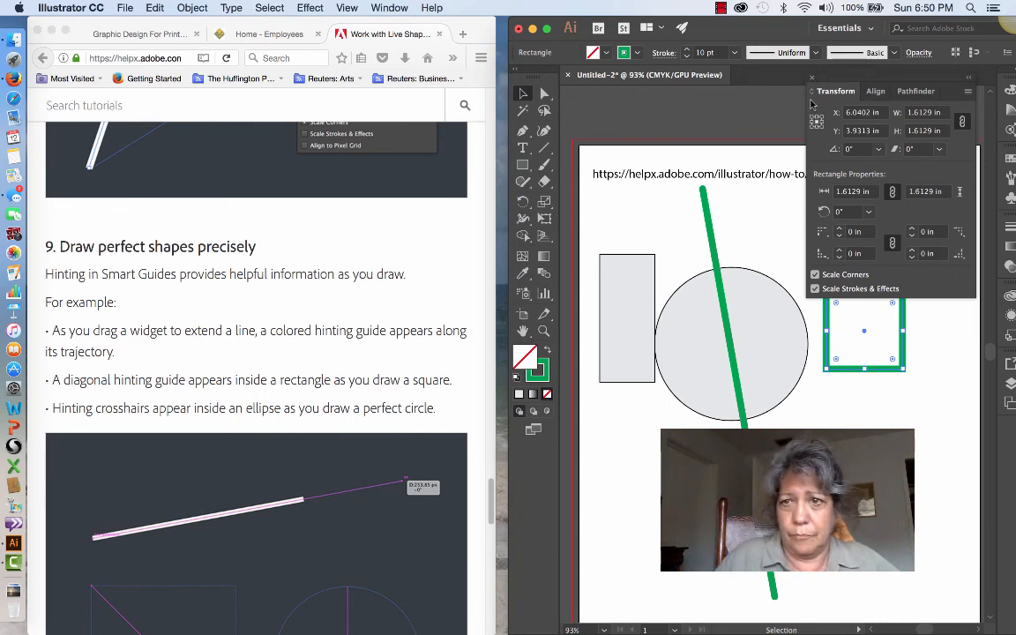
Step: Review tutorial sections 9 and 10, from the Smart Guides hints to aligning adjacent objects accurately, and return to section 9
{"action": "scroll", "coordinate": [368, 381], "scroll_direction": "down", "scroll_amount": 1}
{"action": "right_click", "coordinate": [368, 381]}
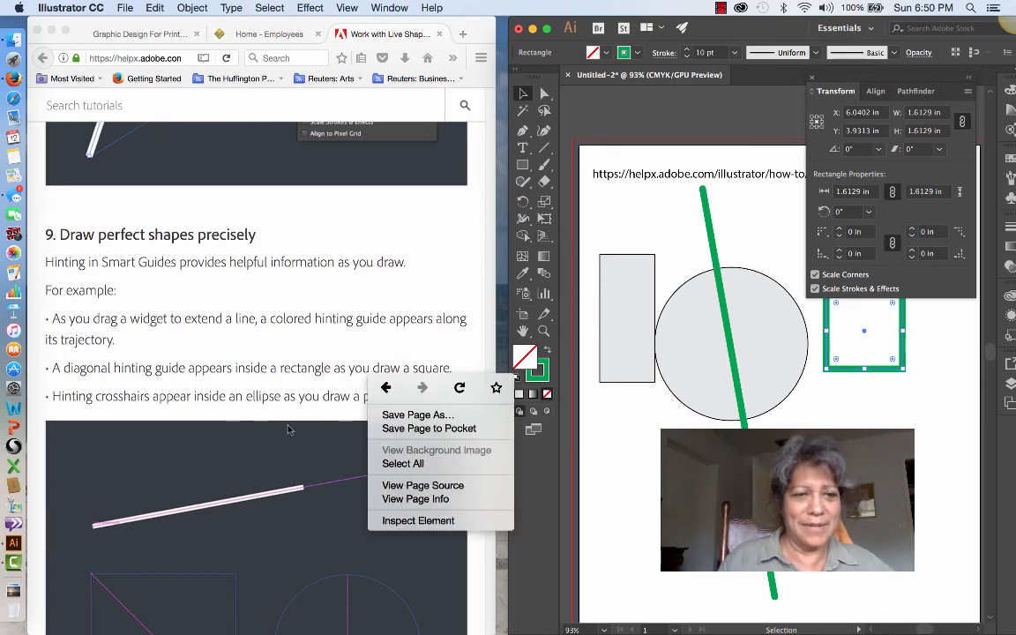
{"action": "left_click", "coordinate": [340, 461]}
{"action": "scroll", "coordinate": [343, 461], "scroll_direction": "down", "scroll_amount": 3}
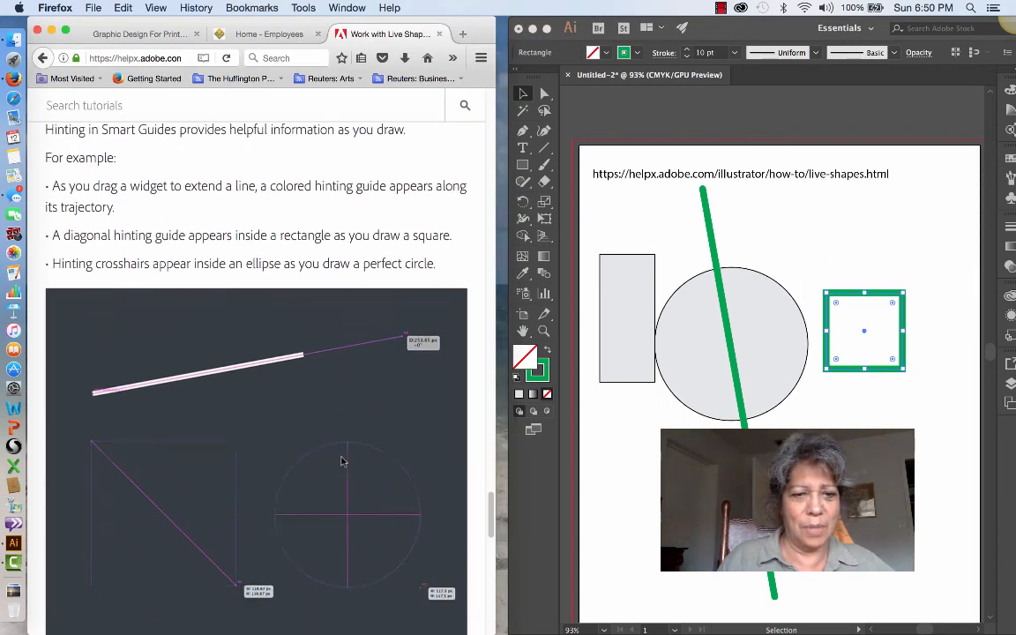
{"action": "scroll", "coordinate": [343, 460], "scroll_direction": "down", "scroll_amount": 10}
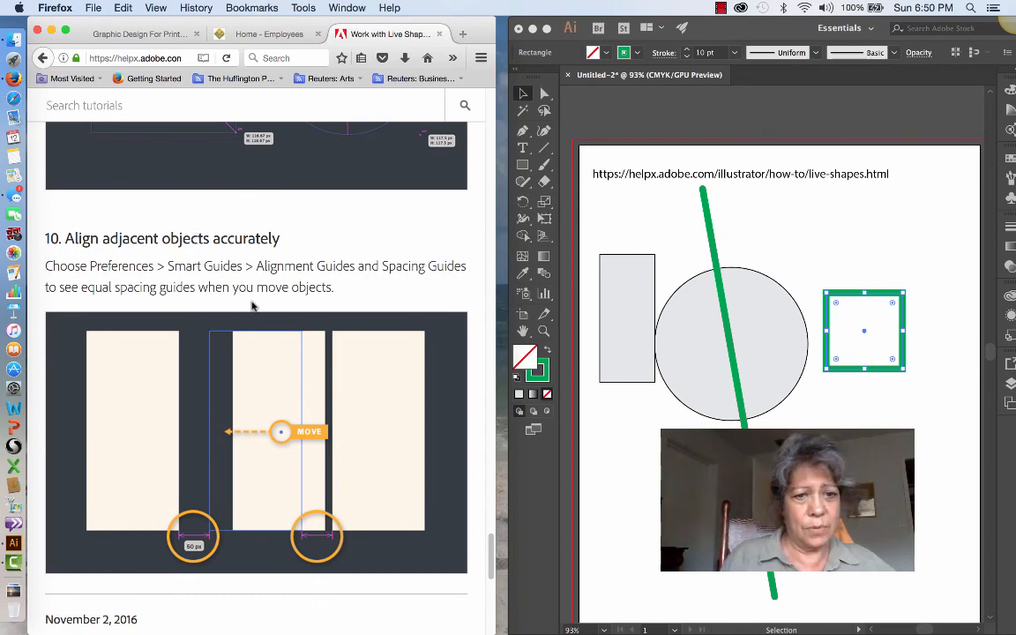
{"action": "scroll", "coordinate": [252, 304], "scroll_direction": "down", "scroll_amount": 7}
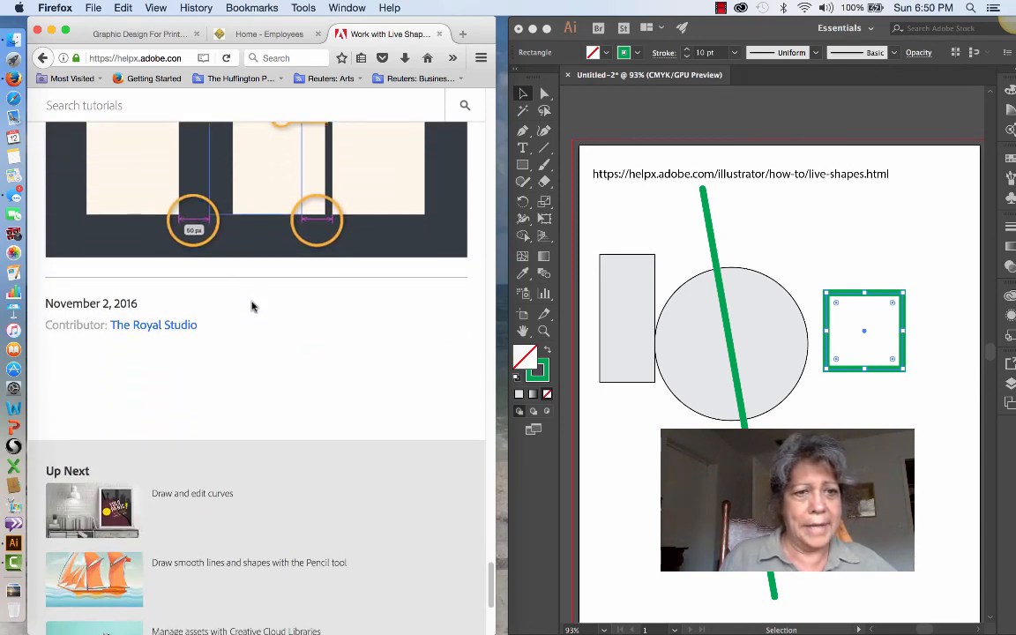
{"action": "scroll", "coordinate": [252, 306], "scroll_direction": "up", "scroll_amount": 10}
{"action": "scroll", "coordinate": [251, 307], "scroll_direction": "up", "scroll_amount": 15}
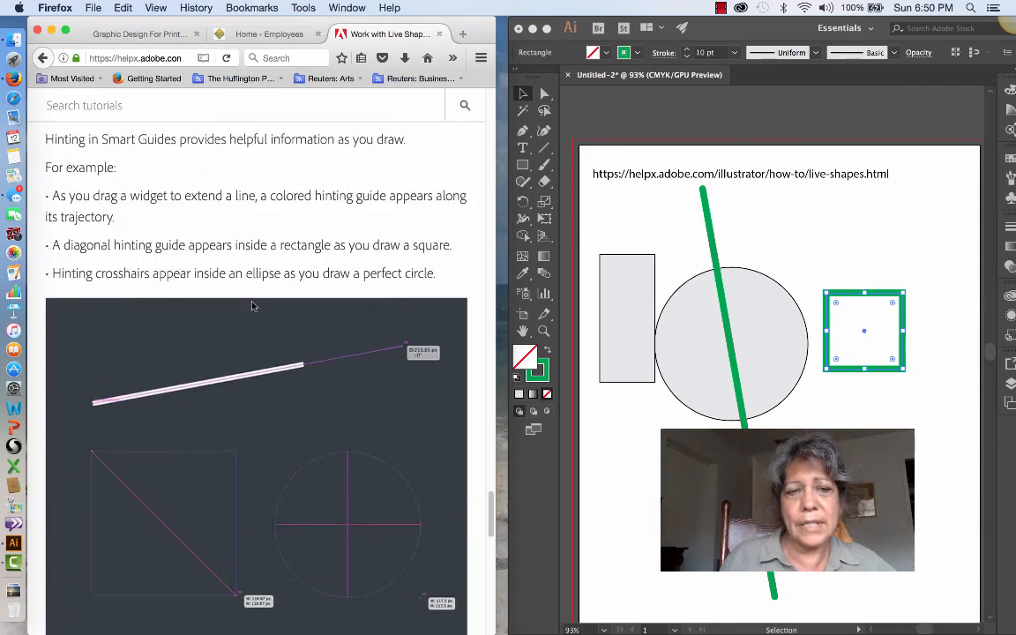
Step: Go back through the Live Shapes tutorial from the Smart Guides hints section to the introduction at the start of the page
{"action": "scroll", "coordinate": [252, 306], "scroll_direction": "up", "scroll_amount": 15}
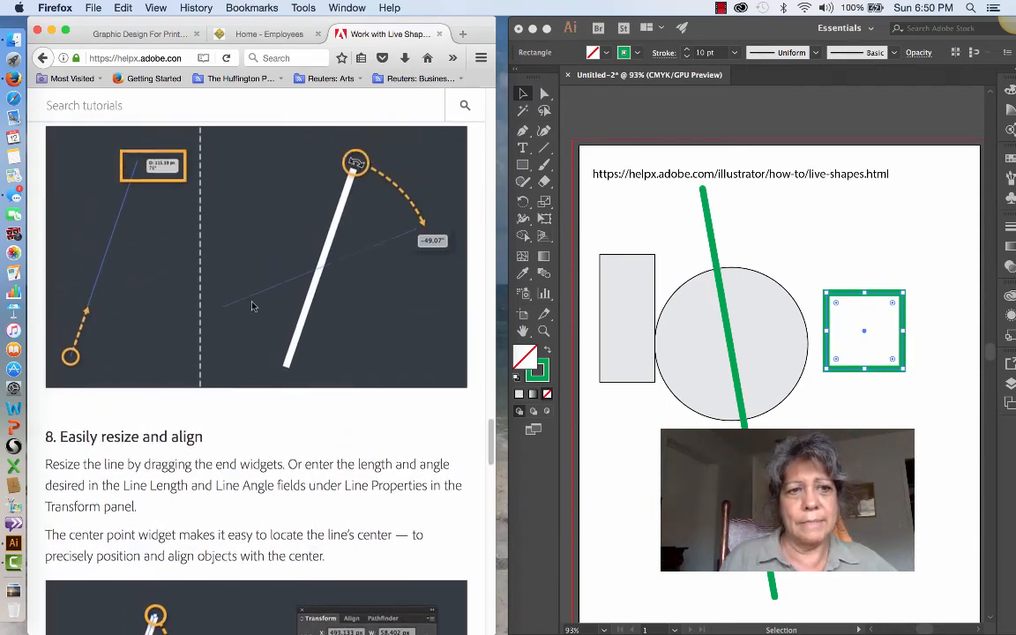
{"action": "scroll", "coordinate": [252, 306], "scroll_direction": "up", "scroll_amount": 15}
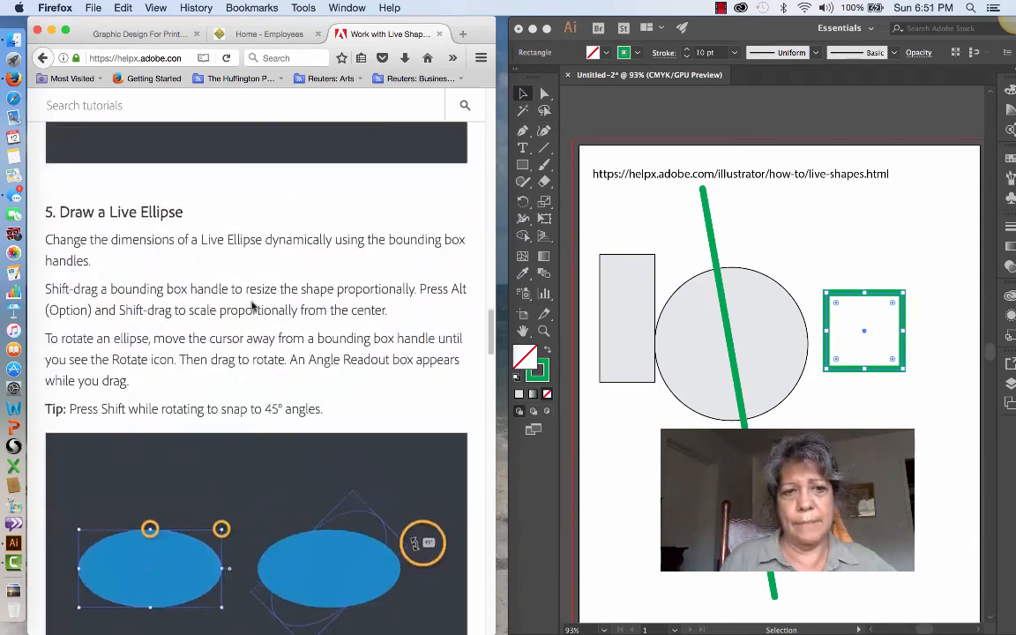
{"action": "scroll", "coordinate": [251, 306], "scroll_direction": "up", "scroll_amount": 15}
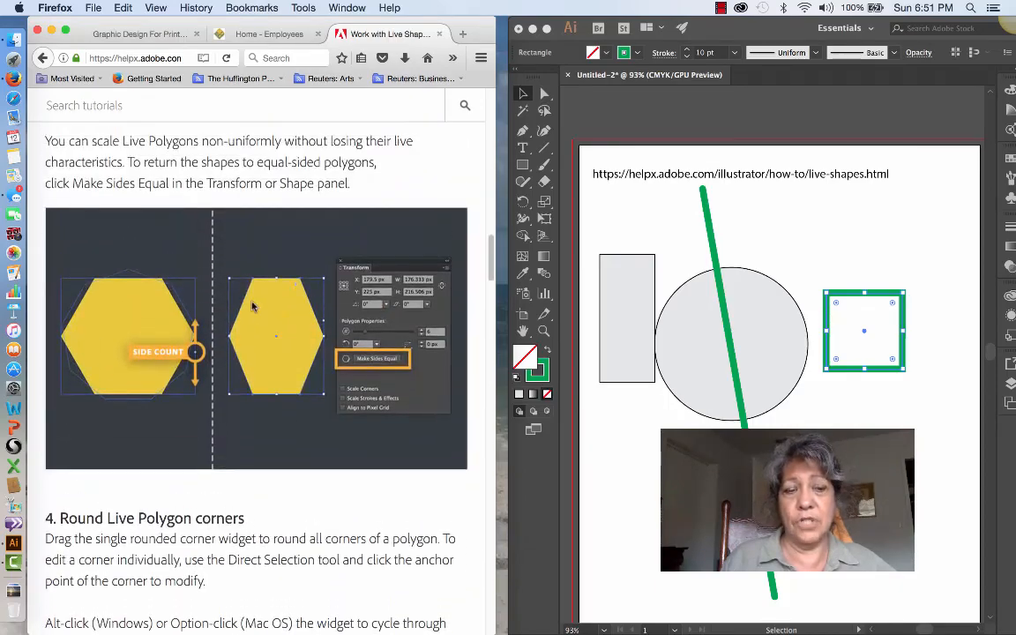
{"action": "scroll", "coordinate": [252, 306], "scroll_direction": "up", "scroll_amount": 12}
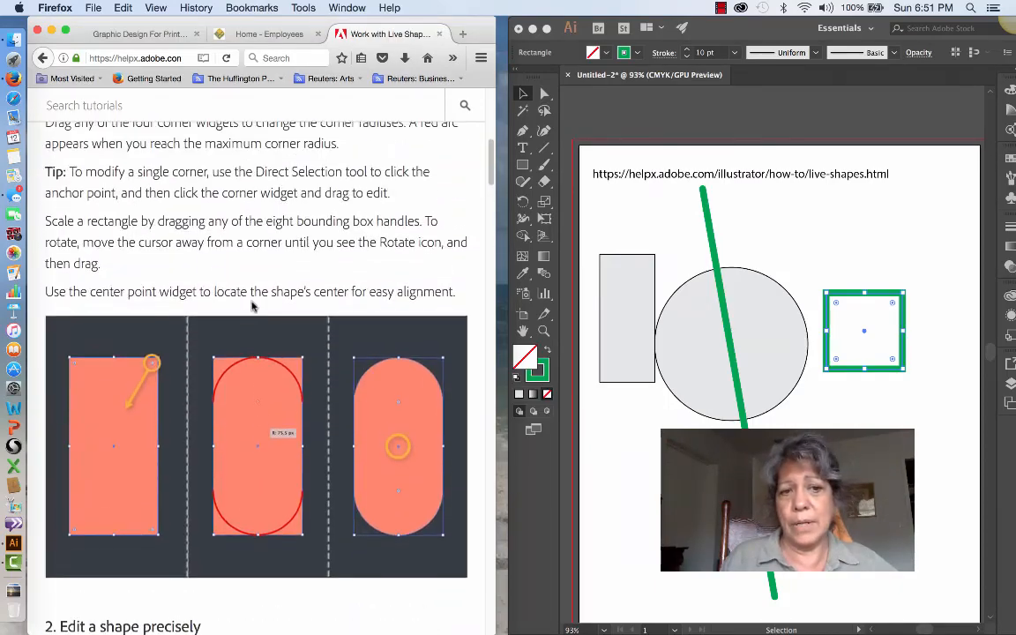
{"action": "scroll", "coordinate": [252, 307], "scroll_direction": "up", "scroll_amount": 3}
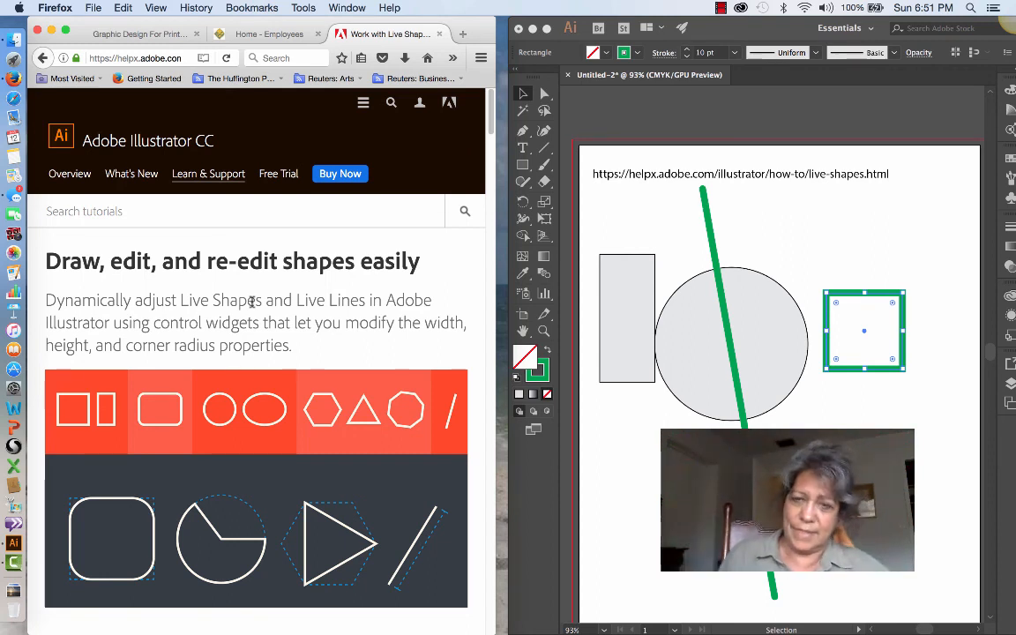
{"action": "left_click", "coordinate": [721, 8]}
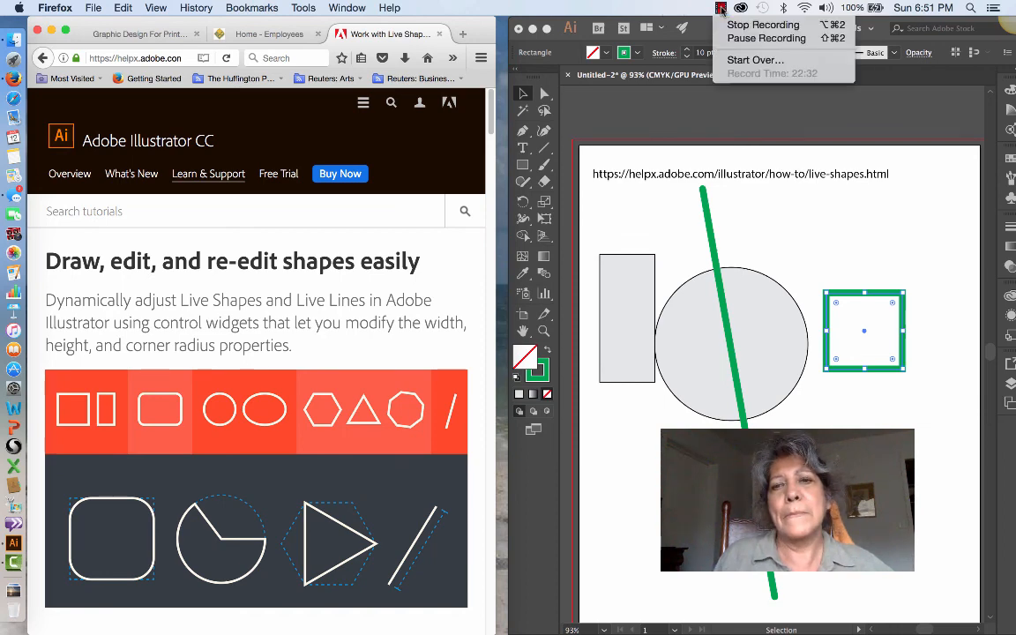